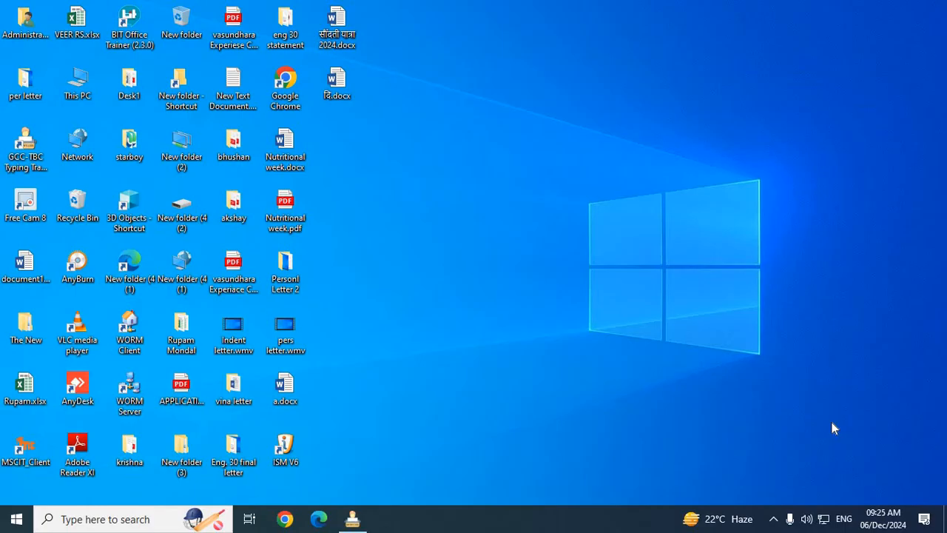
Step: Switch to the GCC TBC Typing Trainer and start the practice for the SALE OF GRAINS Excel statement
{"action": "left_click", "coordinate": [352, 519]}
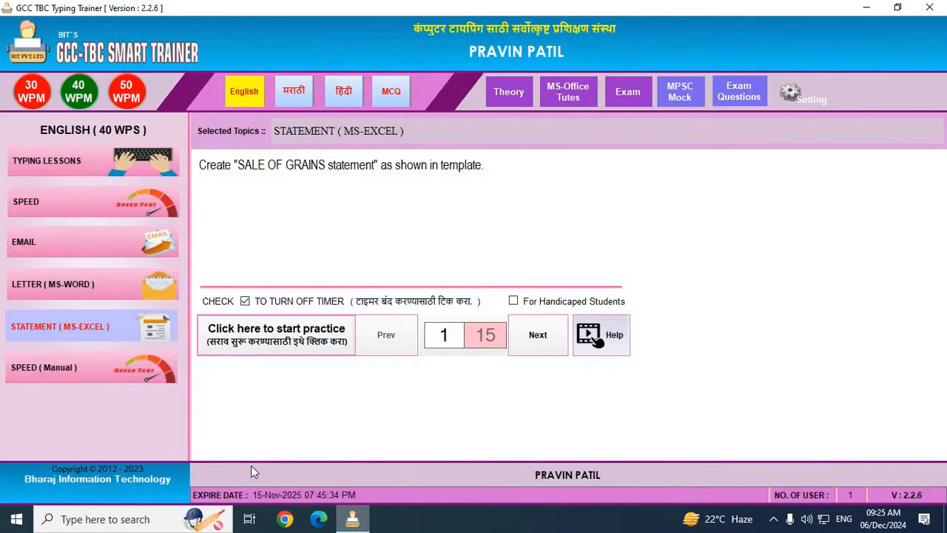
{"action": "left_click", "coordinate": [277, 339]}
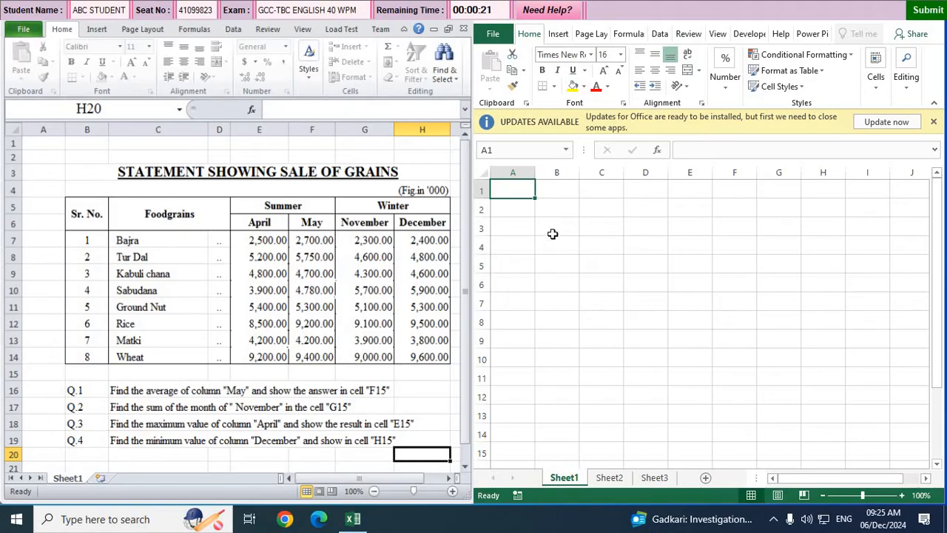
Step: Enter the title "STATEMENT SHOWING SALE OF GRAINS" in cell B3 of the answer sheet
{"action": "left_click", "coordinate": [553, 232]}
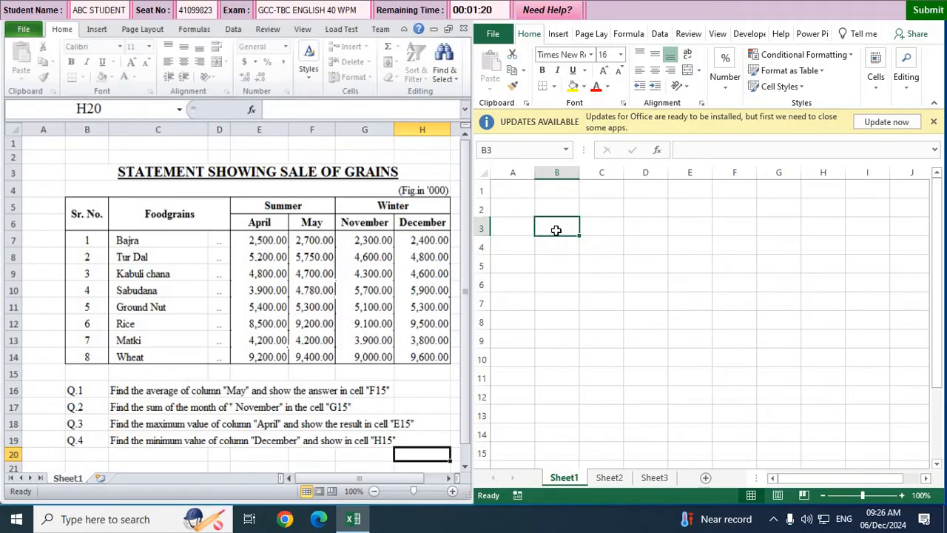
{"action": "type", "text": "S"}
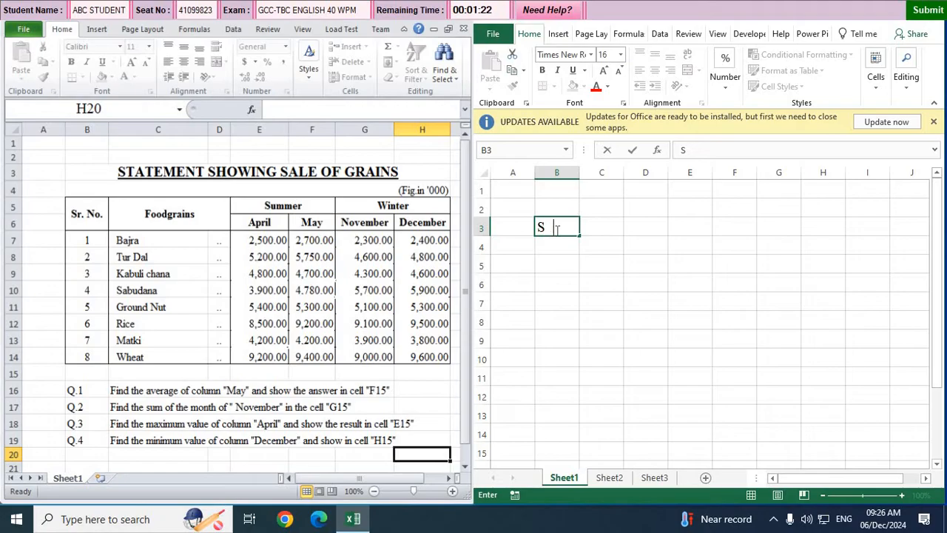
{"action": "type", "text": "TATEMENT"}
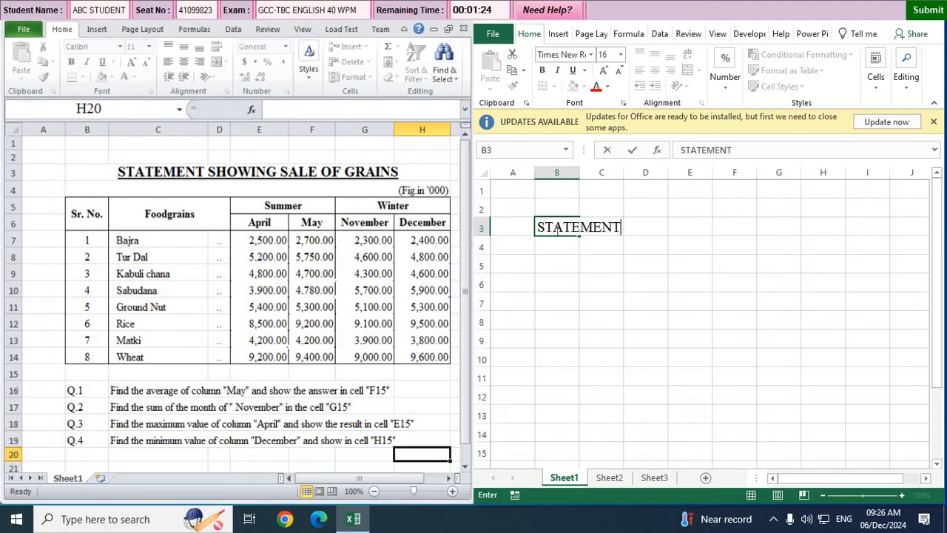
{"action": "type", "text": " SHOWI"}
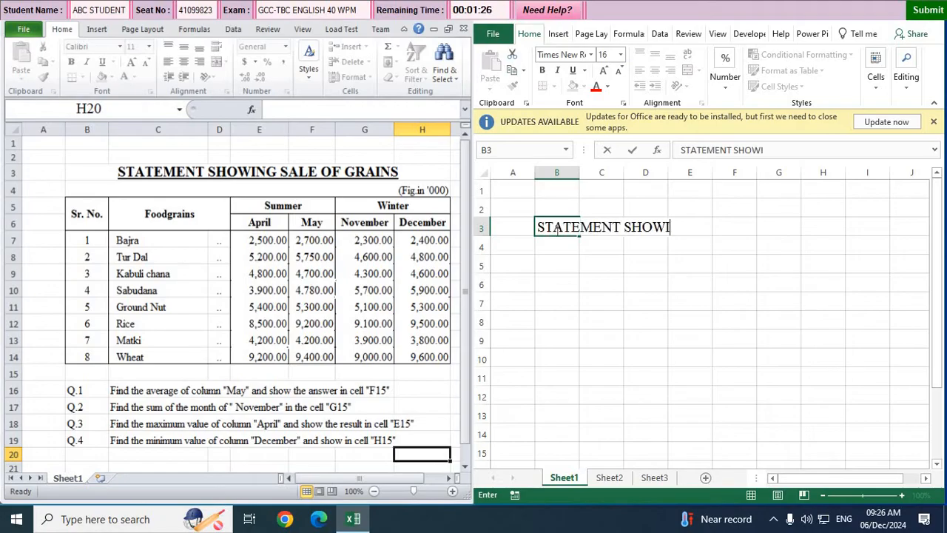
{"action": "type", "text": "NG SALE OF G"}
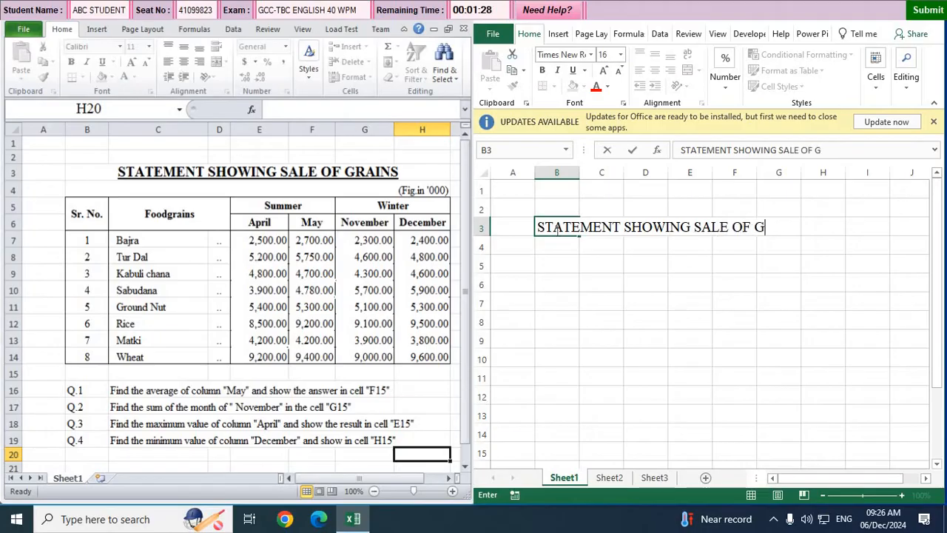
{"action": "type", "text": "RAINS"}
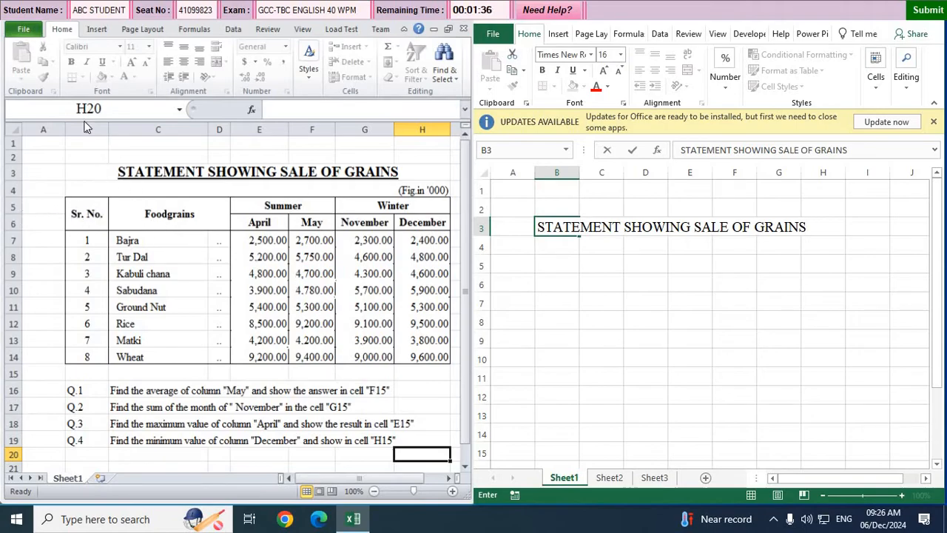
{"action": "left_click", "coordinate": [407, 197]}
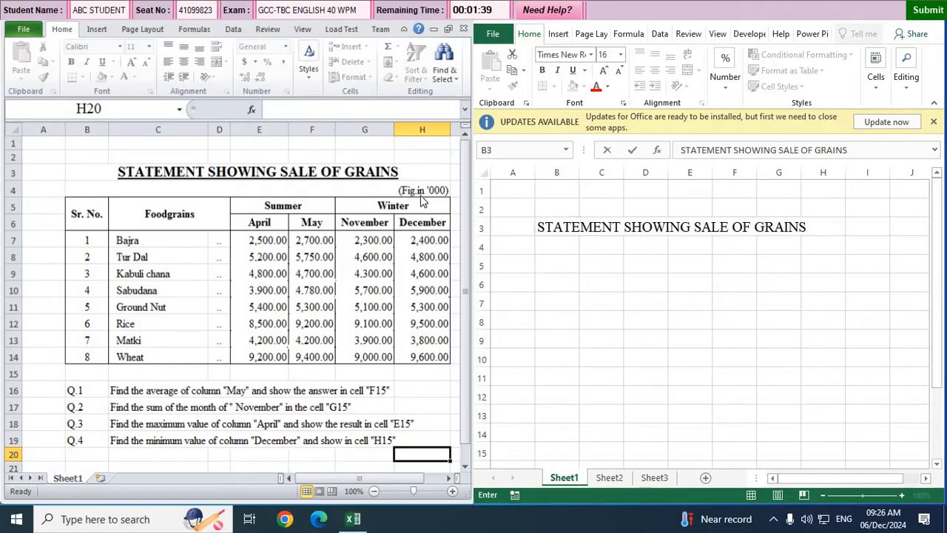
{"action": "left_click", "coordinate": [544, 249]}
{"action": "key", "text": "Return"}
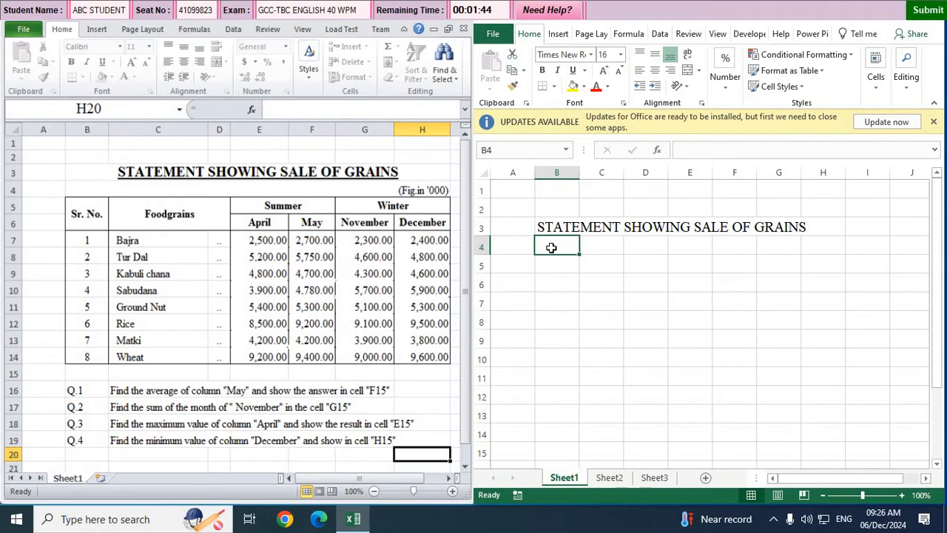
Step: Enter "(Fig.in '000)" in cell B4 and the column heading "Sr. No." in cell B5
{"action": "type", "text": "(Fig"}
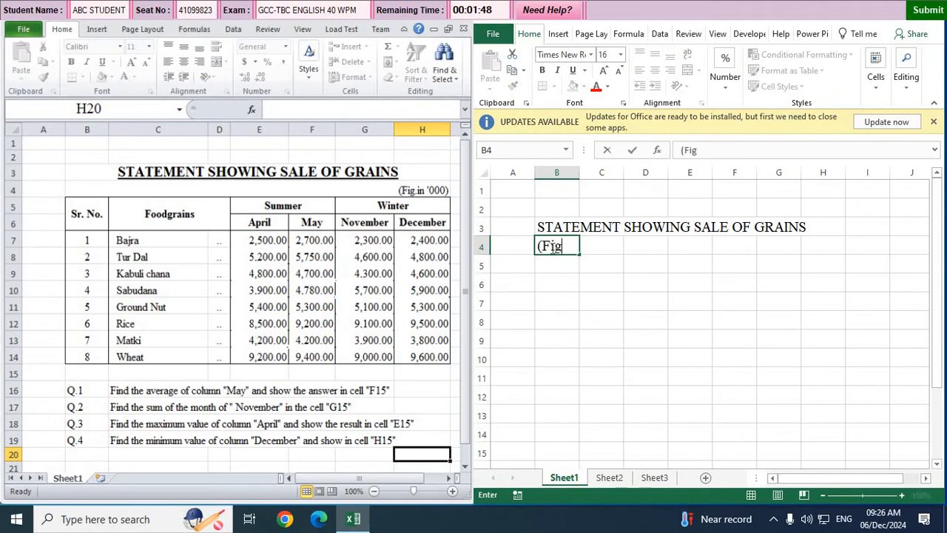
{"action": "type", "text": ".in '000"}
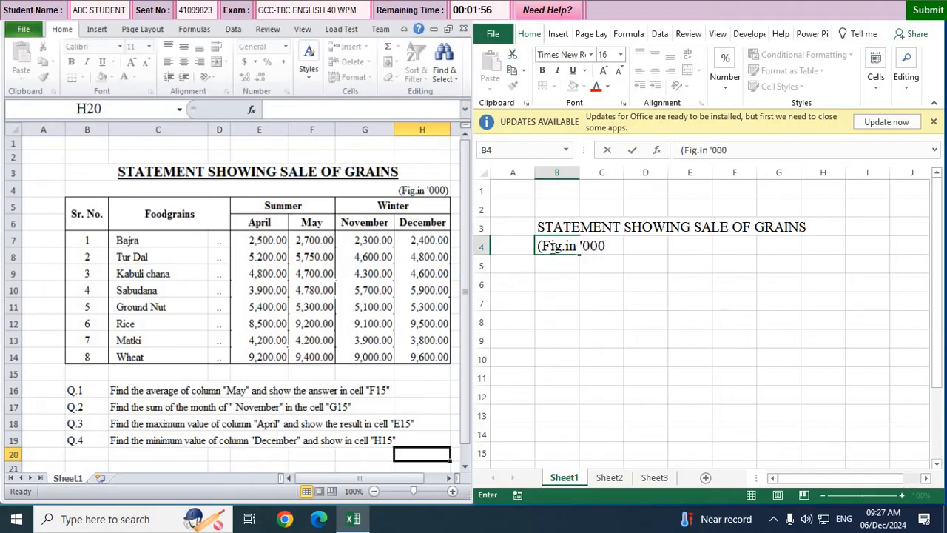
{"action": "type", "text": ")"}
{"action": "left_click", "coordinate": [562, 267]}
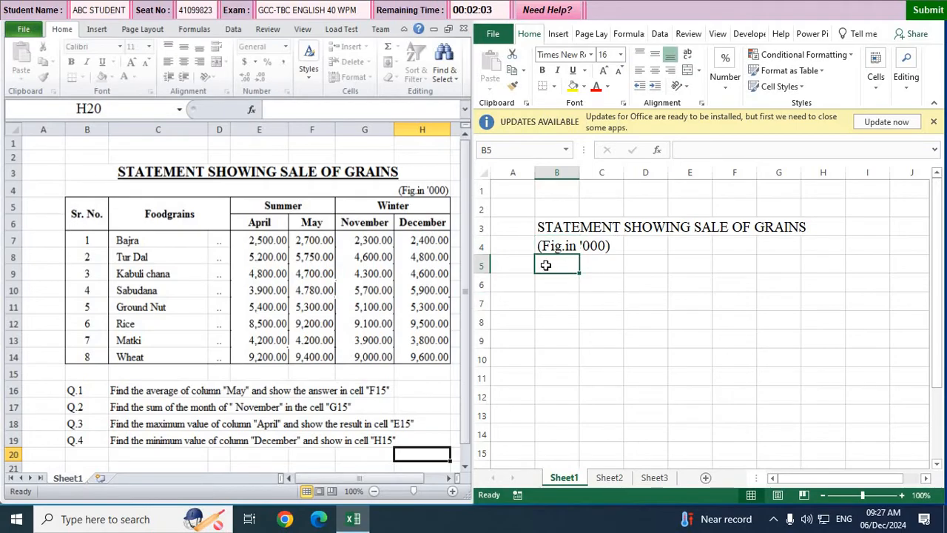
{"action": "type", "text": "Sr"}
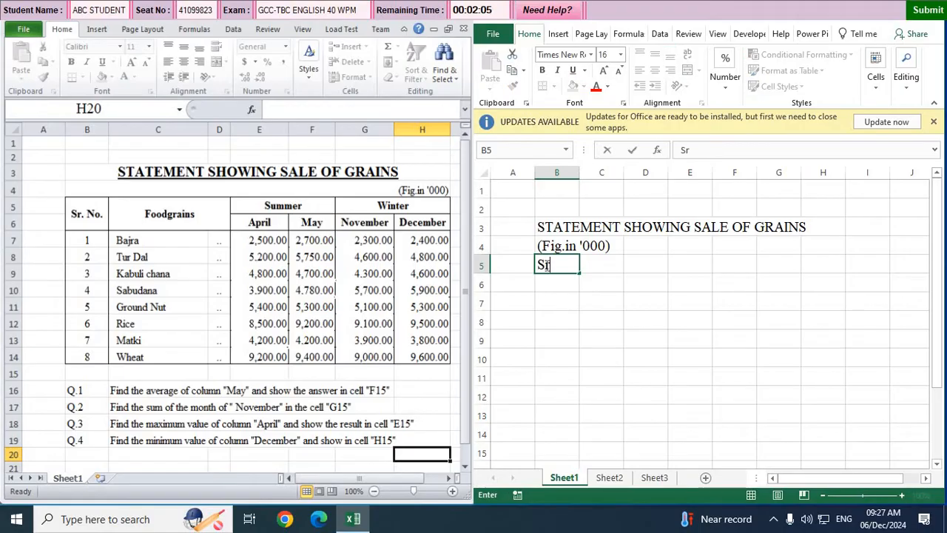
{"action": "type", "text": ". No."}
Step: Number cells B7 to B14 from 1 to 8 by entering 1 in B7 and filling a linear series in columns with step value 1
{"action": "left_click", "coordinate": [557, 282]}
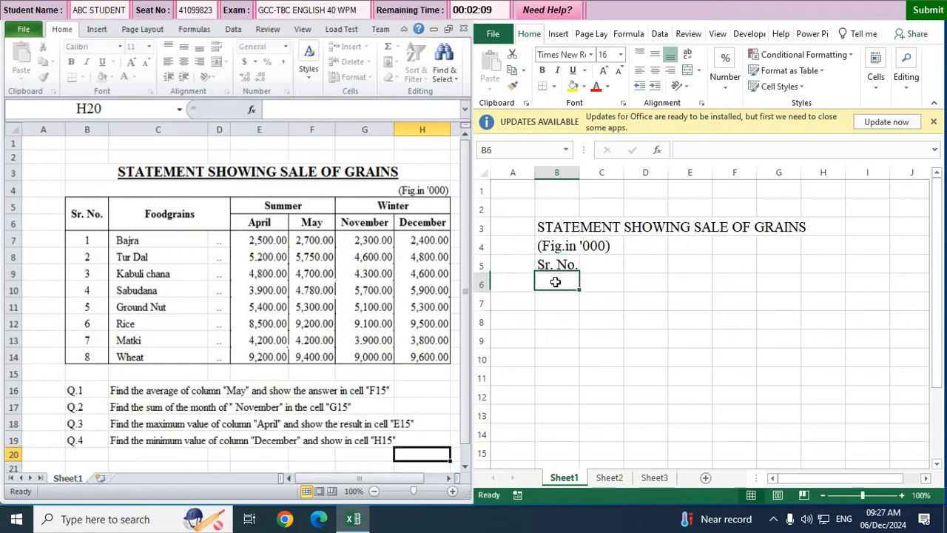
{"action": "left_click", "coordinate": [549, 306]}
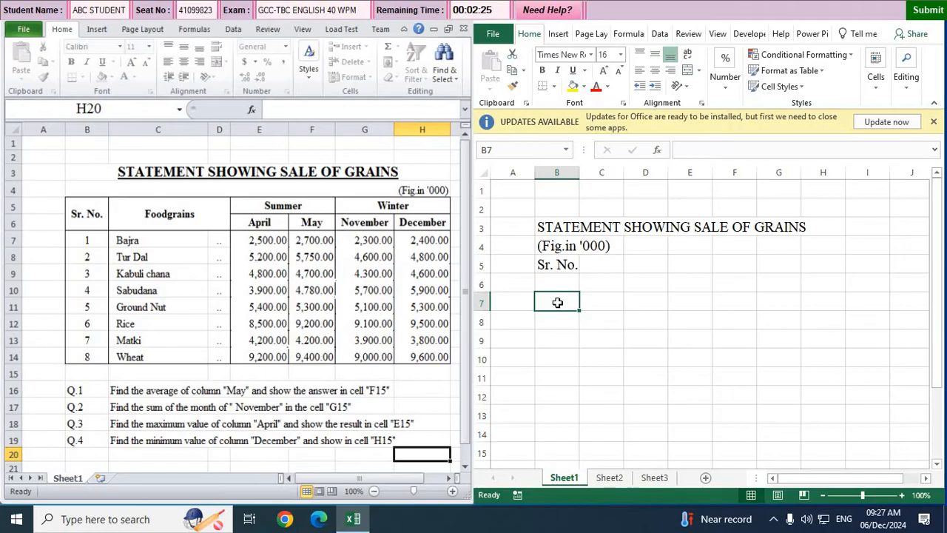
{"action": "type", "text": "1"}
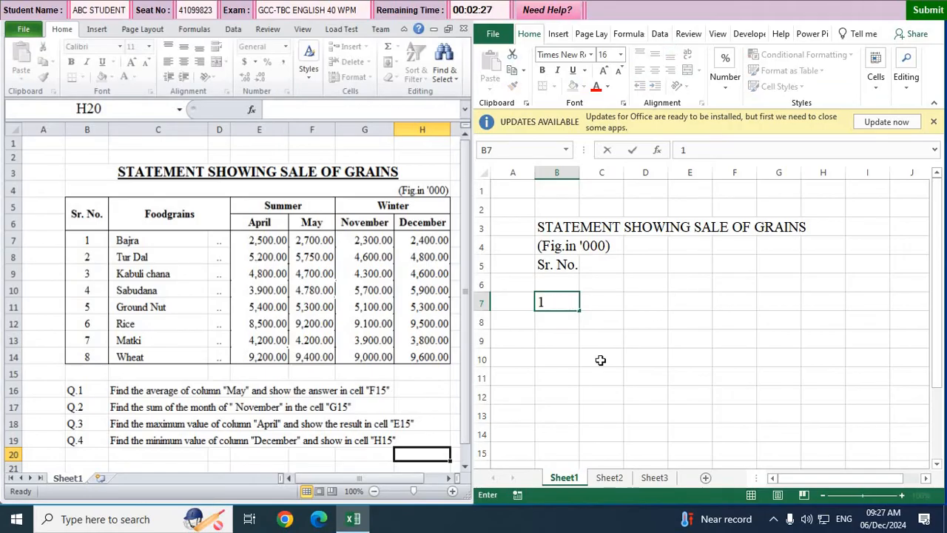
{"action": "left_click", "coordinate": [546, 336]}
{"action": "left_click", "coordinate": [546, 304]}
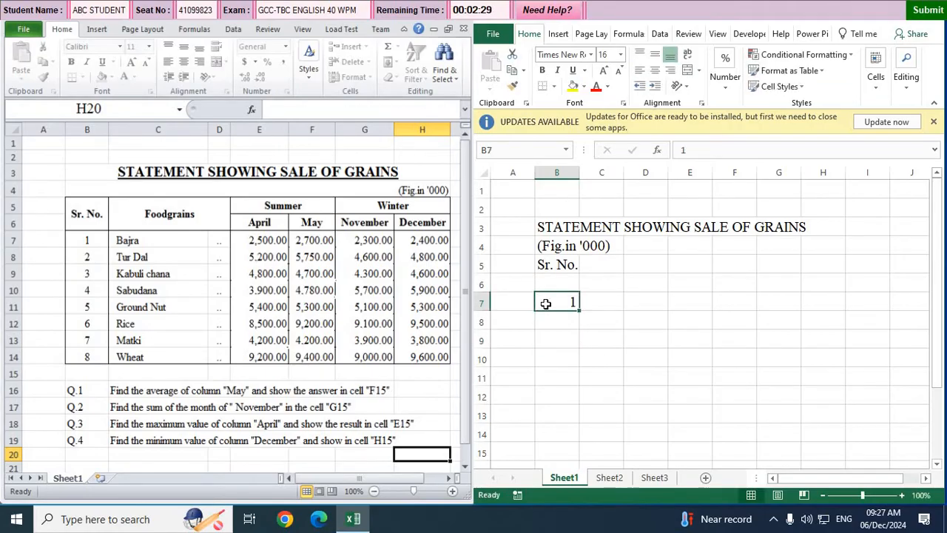
{"action": "left_click", "coordinate": [903, 84]}
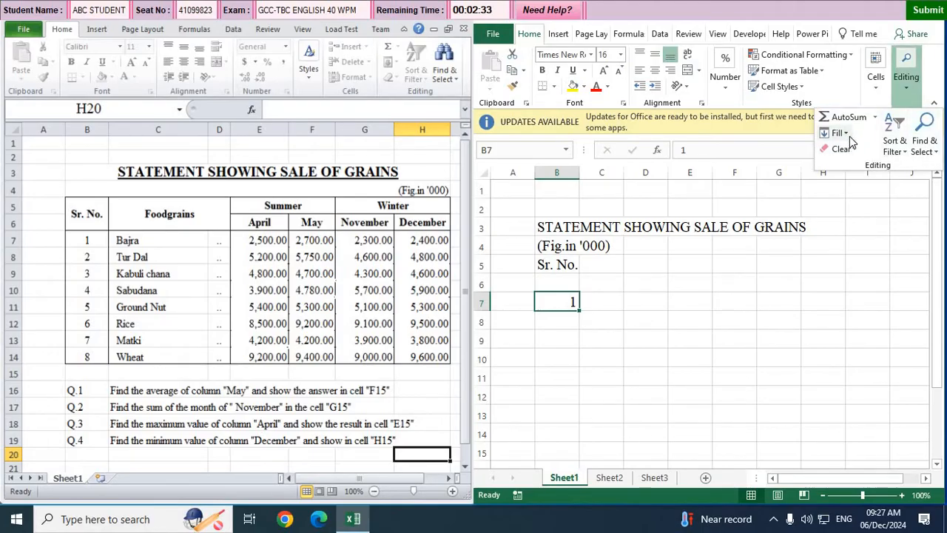
{"action": "left_click", "coordinate": [849, 134]}
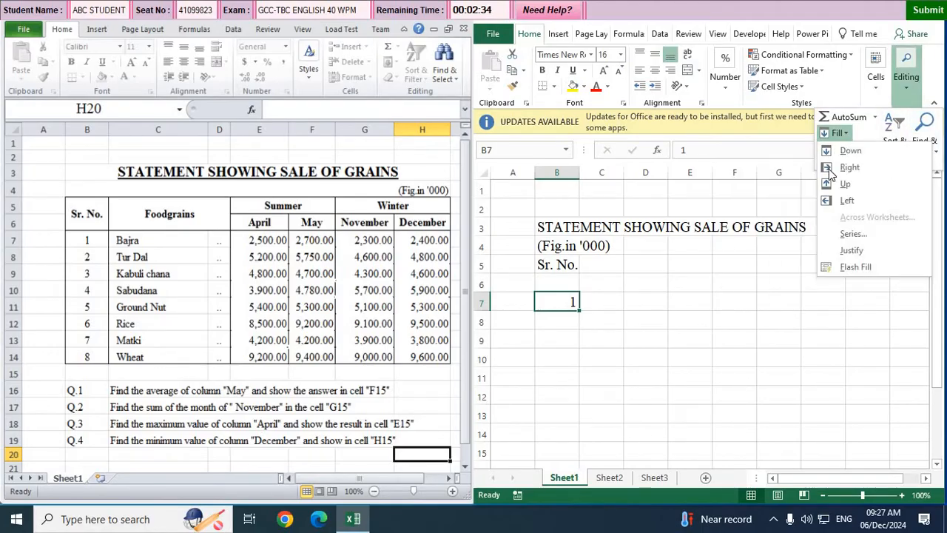
{"action": "left_click", "coordinate": [843, 235]}
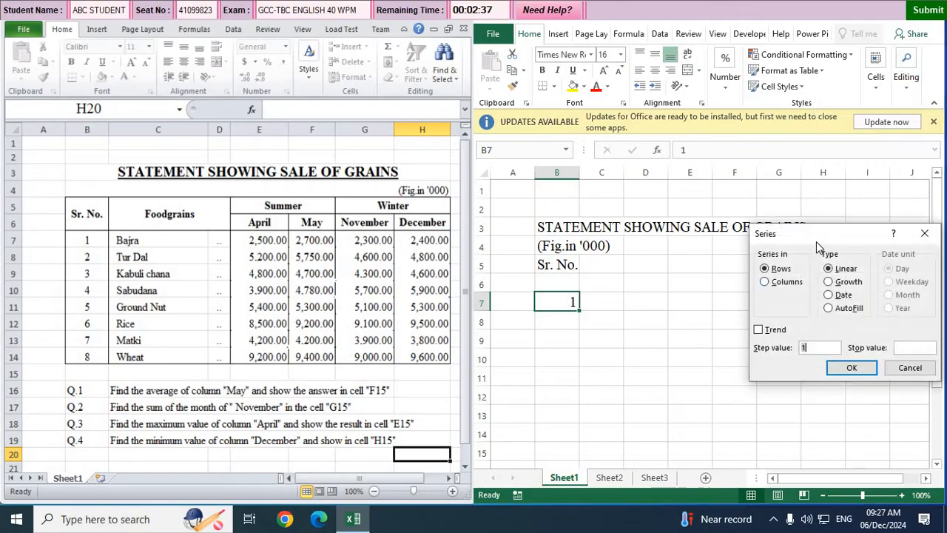
{"action": "left_click_drag", "start_coordinate": [814, 234], "coordinate": [576, 68]}
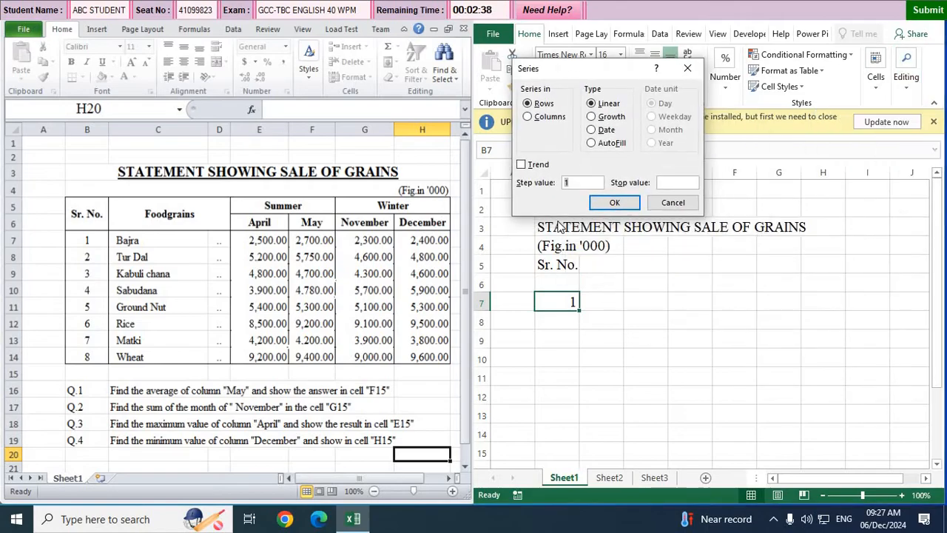
{"action": "left_click", "coordinate": [530, 118]}
{"action": "left_click", "coordinate": [620, 202]}
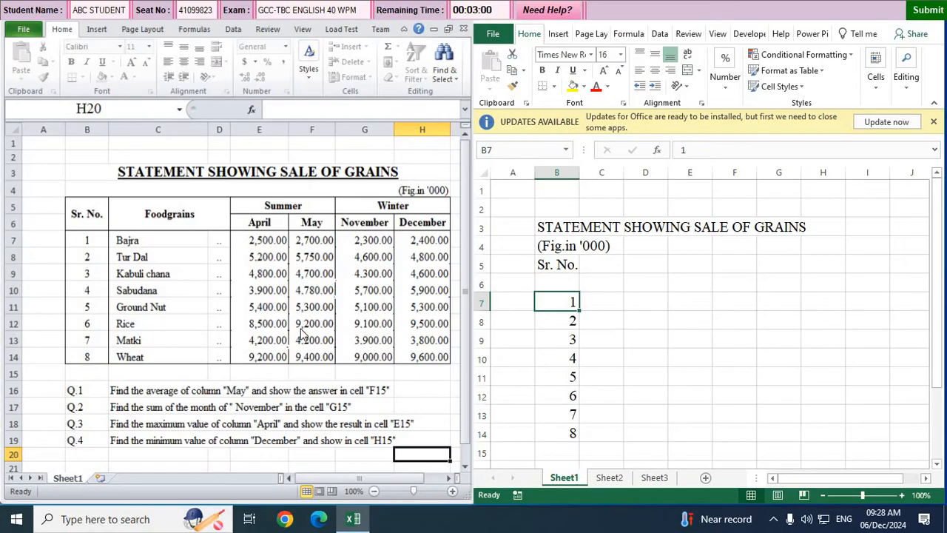
Step: Enter the column heading "Foodgrains" in cell C5
{"action": "left_click", "coordinate": [598, 266]}
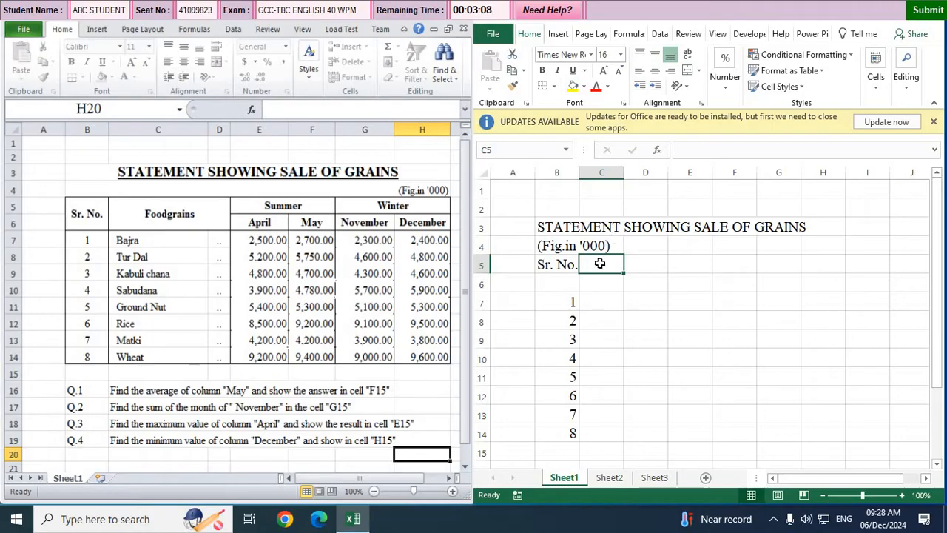
{"action": "type", "text": "Foo"}
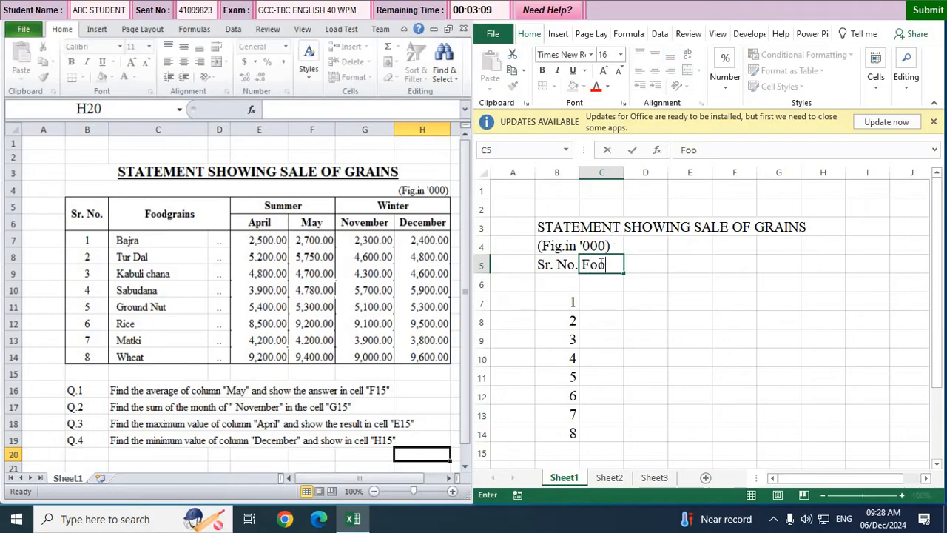
{"action": "type", "text": "dgrains"}
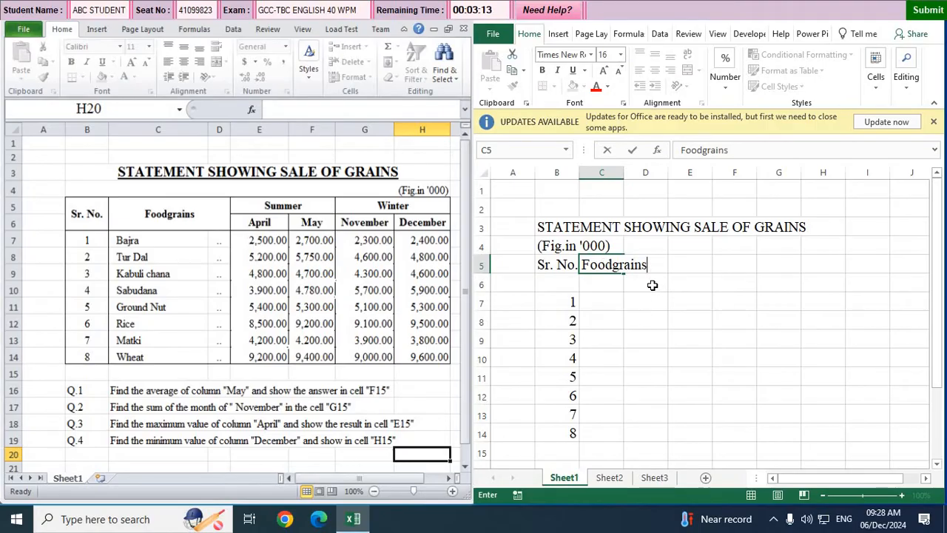
{"action": "left_click", "coordinate": [651, 279]}
{"action": "left_click", "coordinate": [651, 266]}
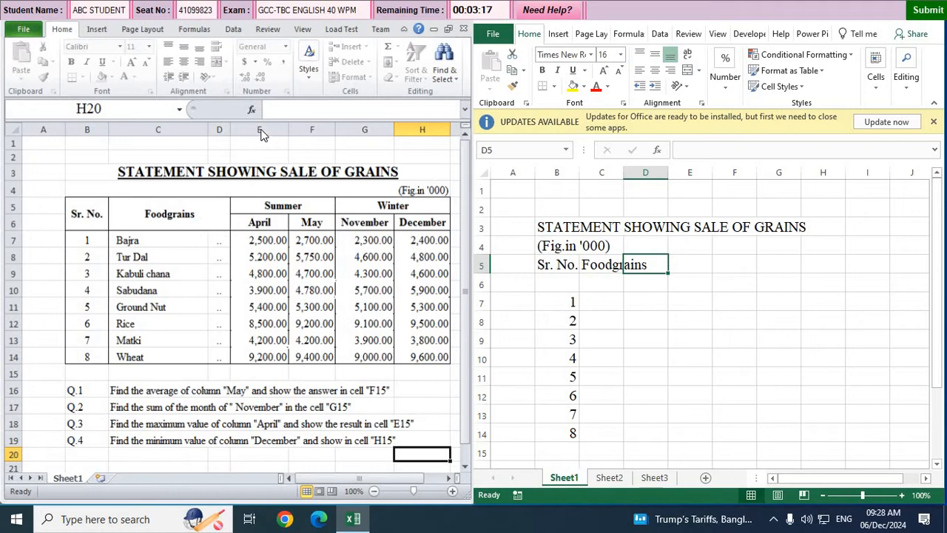
Step: Enter the foodgrain names "Bajra", "Tur Dal" and "Kabuli chana" in cells C7 to C9
{"action": "left_click", "coordinate": [592, 302]}
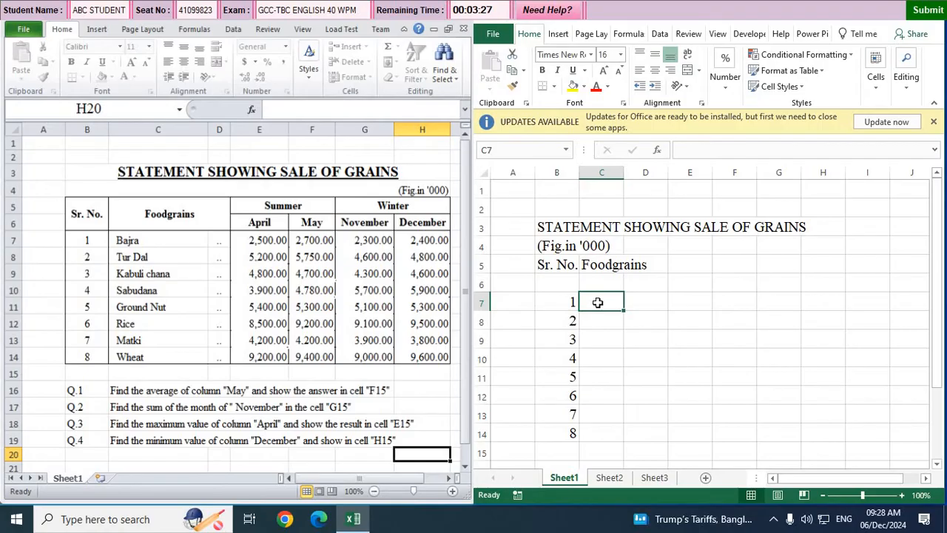
{"action": "type", "text": "Bajra"}
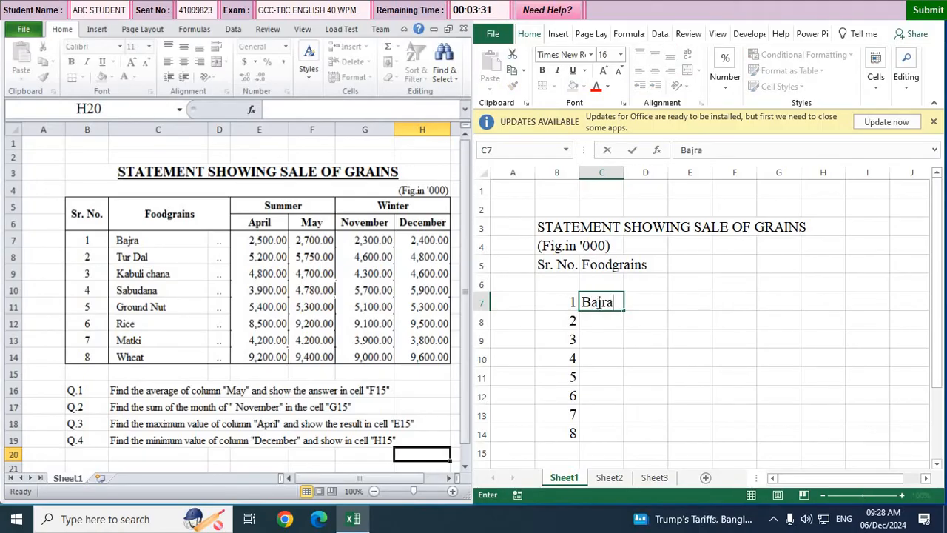
{"action": "key", "text": "Return"}
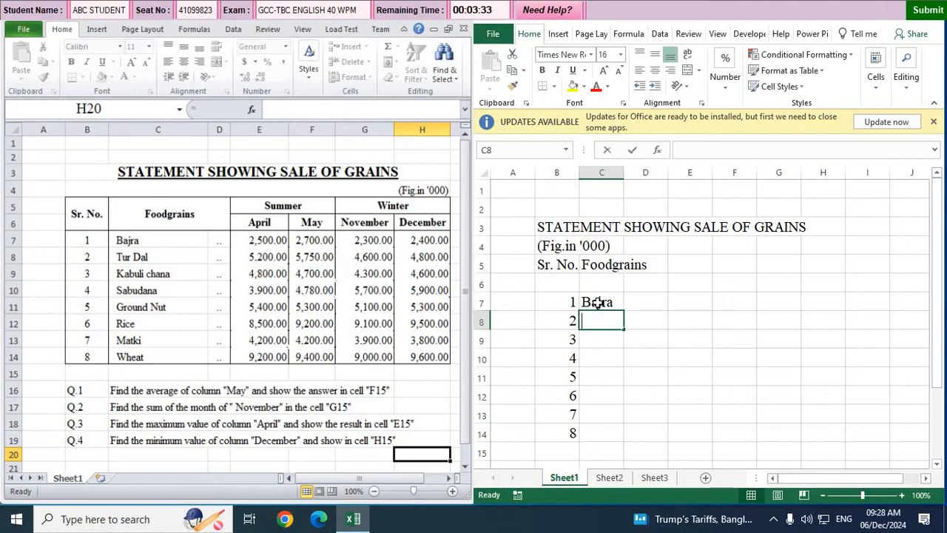
{"action": "type", "text": "Tur Dat"}
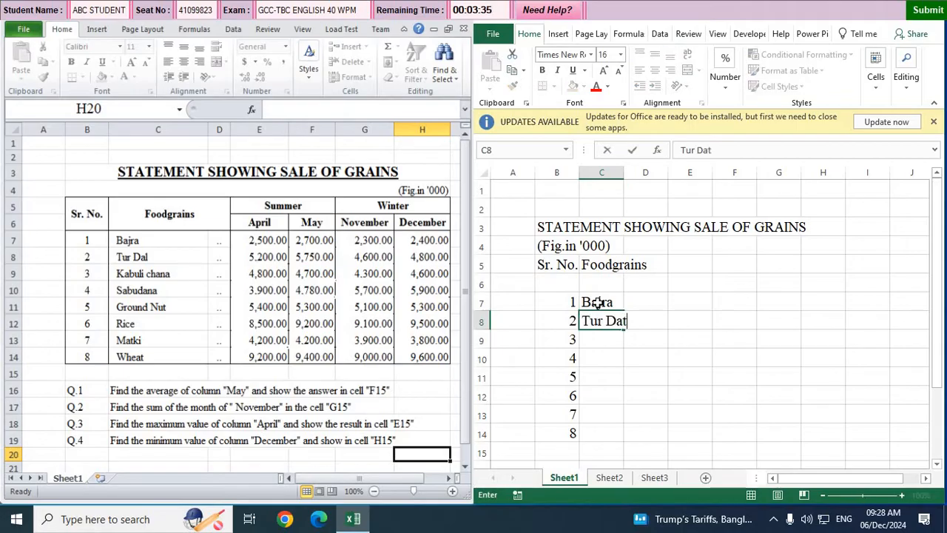
{"action": "key", "text": "BackSpace"}
{"action": "key", "text": "Return"}
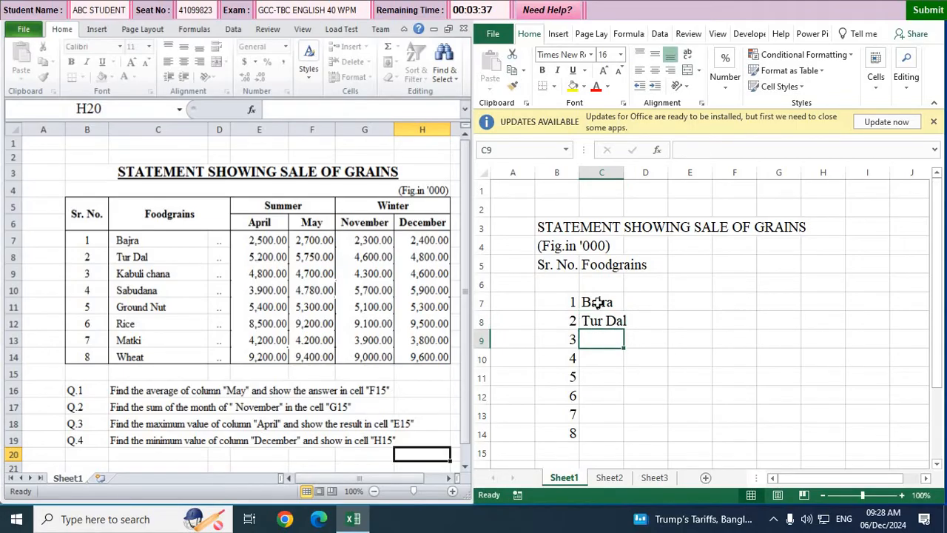
{"action": "type", "text": "Kabu"}
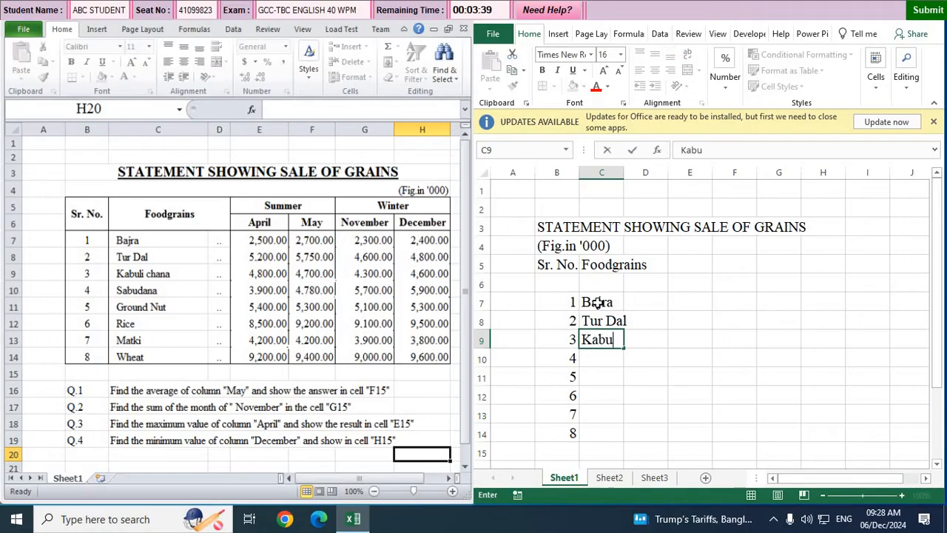
{"action": "type", "text": "li chana"}
{"action": "key", "text": "Return"}
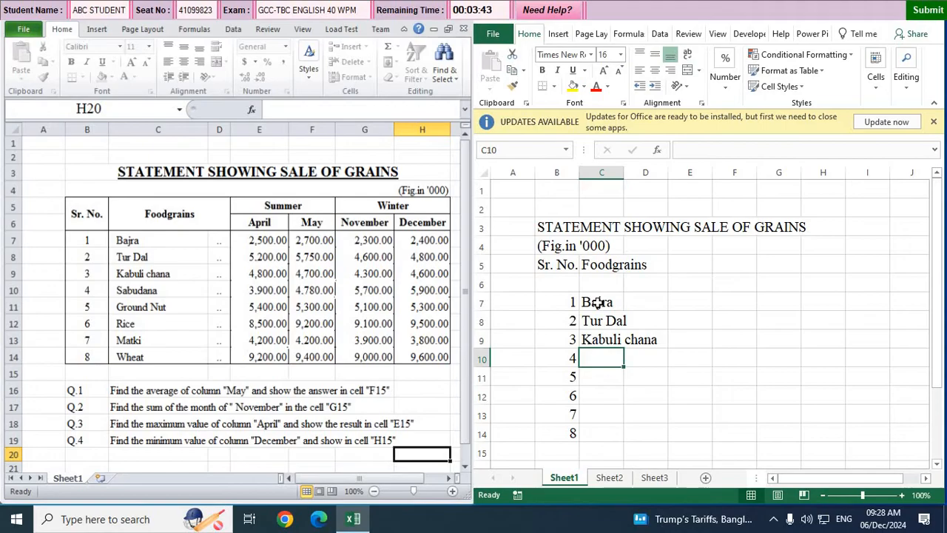
Step: Enter "Sabudana" in cell C10 and "Ground Nut" in cell C11
{"action": "type", "text": "Sabud"}
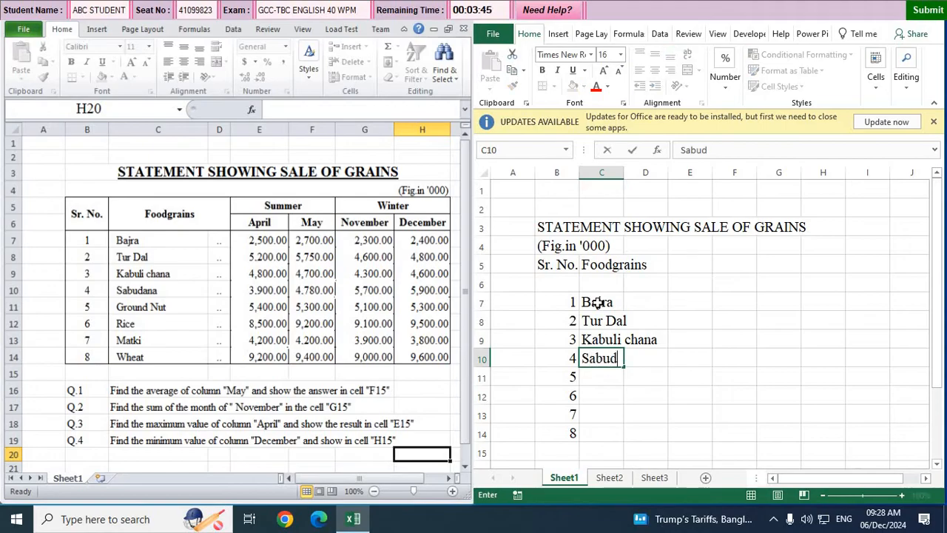
{"action": "type", "text": "aba"}
{"action": "key", "text": "BackSpace"}
{"action": "key", "text": "BackSpace"}
{"action": "type", "text": "na"}
{"action": "key", "text": "Return"}
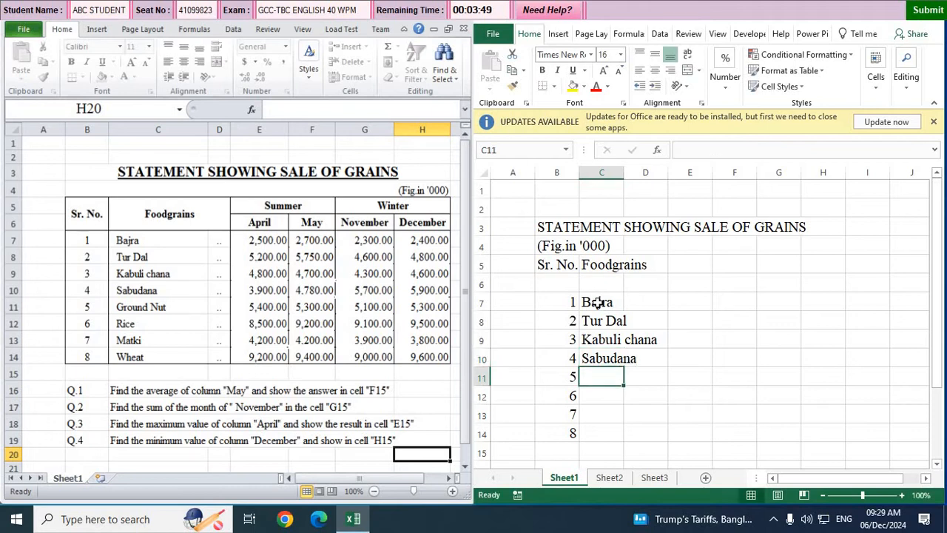
{"action": "type", "text": "Gr"}
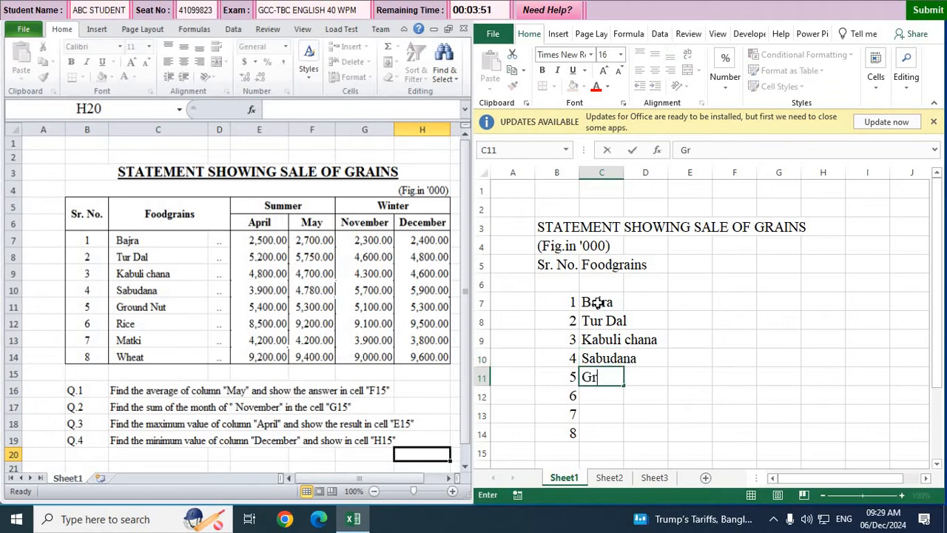
{"action": "type", "text": "ound Nut"}
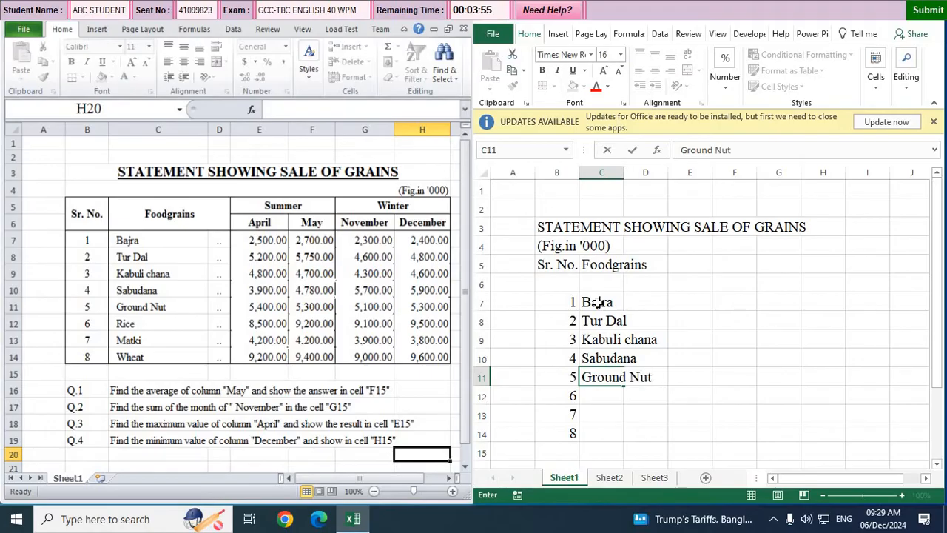
{"action": "key", "text": "Return"}
Step: Complete the foodgrain list with "Rice", "Matki" and "Wheat" in cells C12 to C14
{"action": "type", "text": "Rice"}
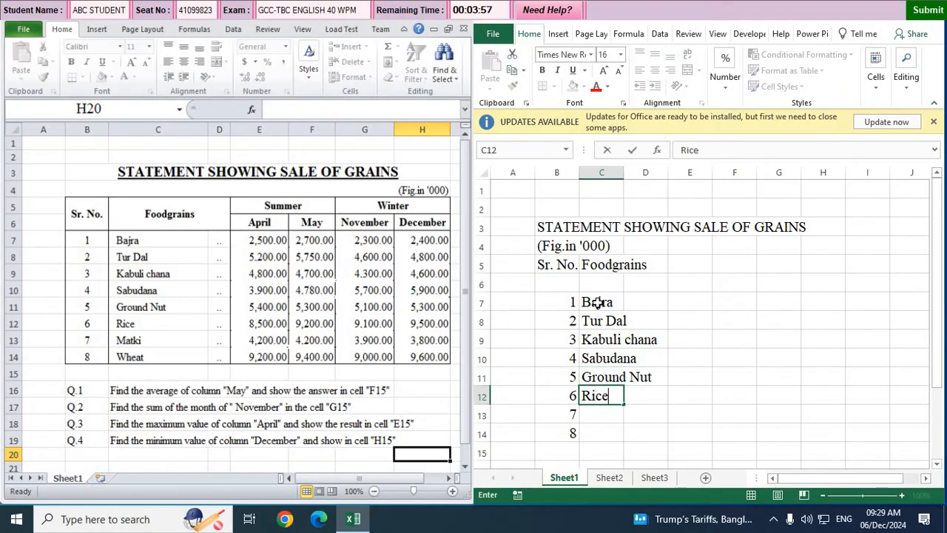
{"action": "key", "text": "Return"}
{"action": "type", "text": "Mat"}
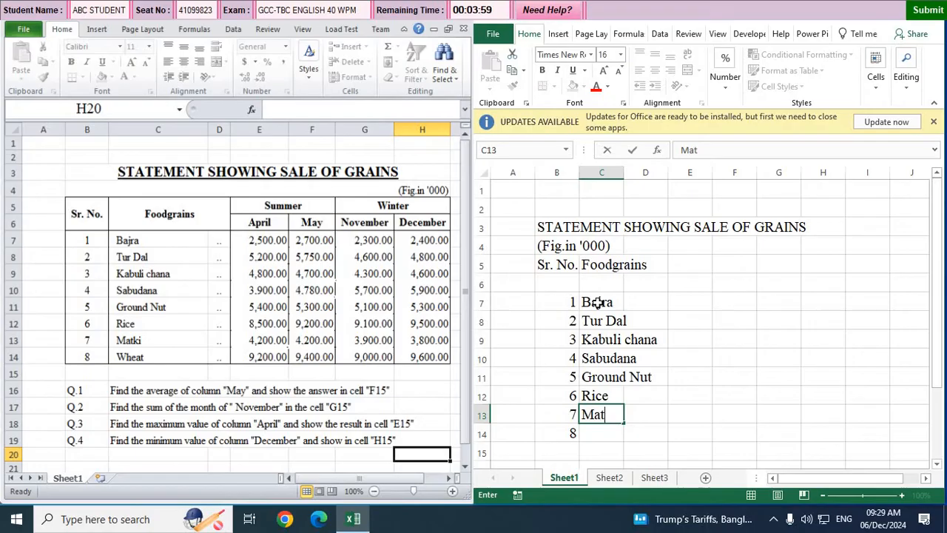
{"action": "type", "text": "ki"}
{"action": "key", "text": "Return"}
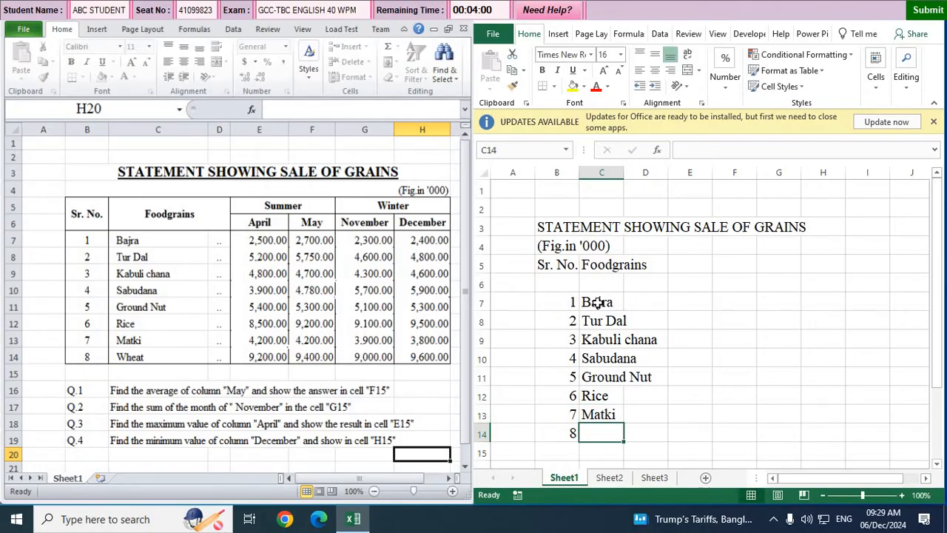
{"action": "type", "text": "Wheat"}
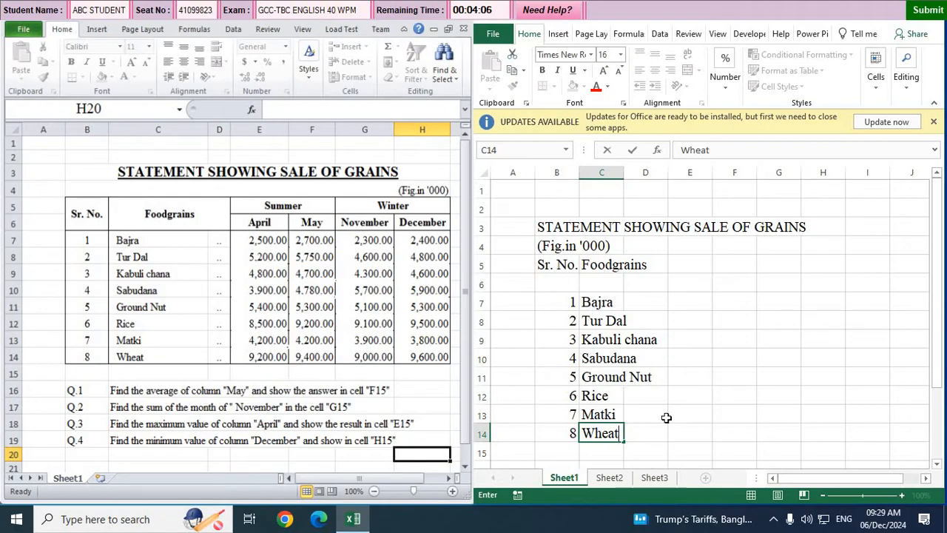
Step: Enter two dots ".." in each cell from D7 to D14 beside the foodgrain names
{"action": "left_click", "coordinate": [637, 302]}
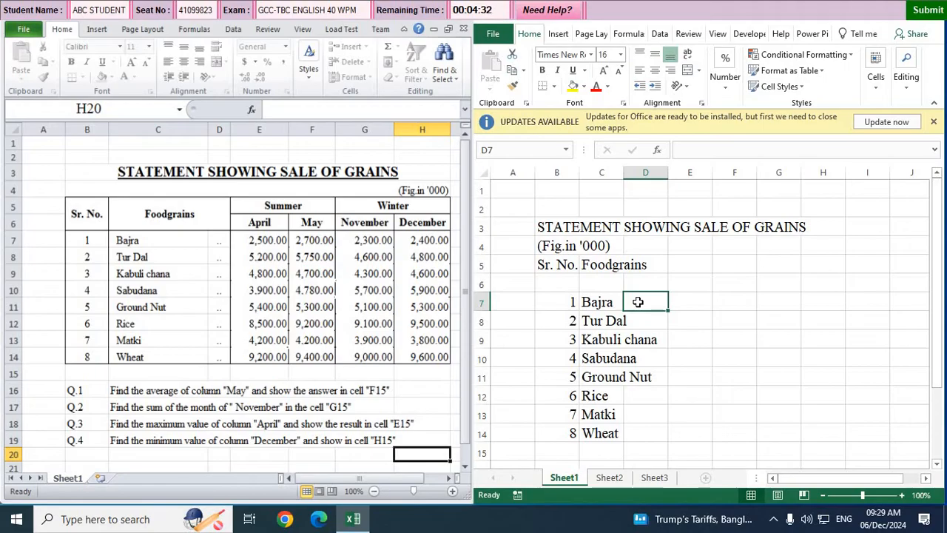
{"action": "type", "text": "."}
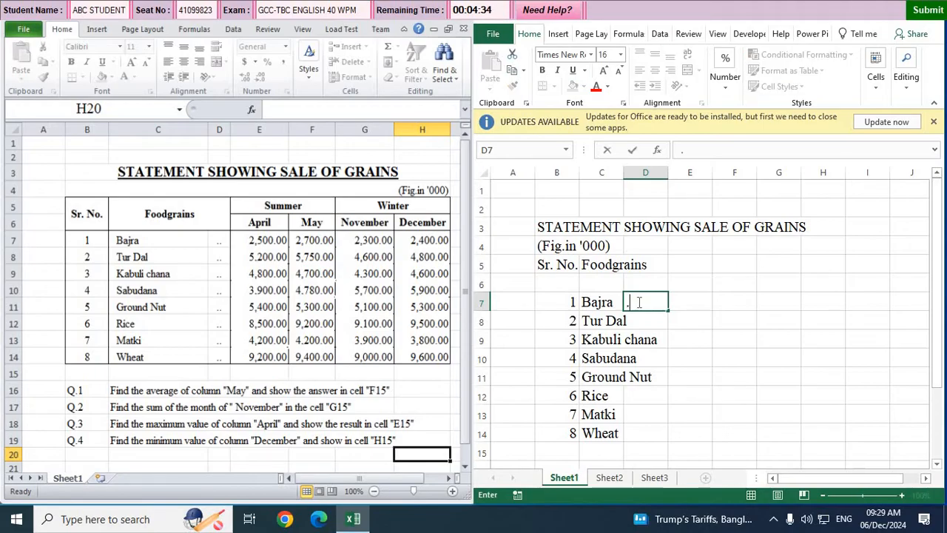
{"action": "type", "text": "."}
{"action": "key", "text": "Return"}
{"action": "type", "text": ".."}
{"action": "key", "text": "Return"}
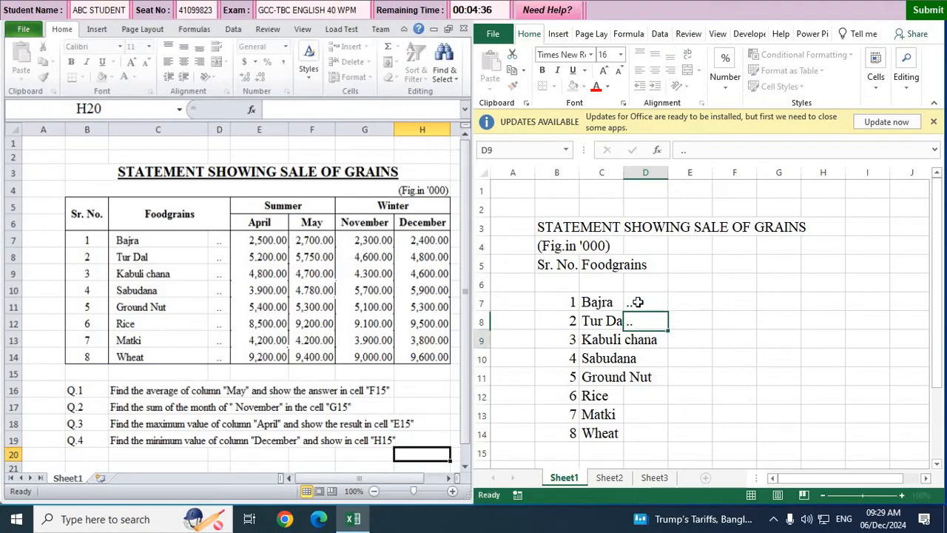
{"action": "type", "text": ".."}
{"action": "key", "text": "Return"}
{"action": "type", "text": ".."}
{"action": "key", "text": "Return"}
{"action": "type", "text": "."}
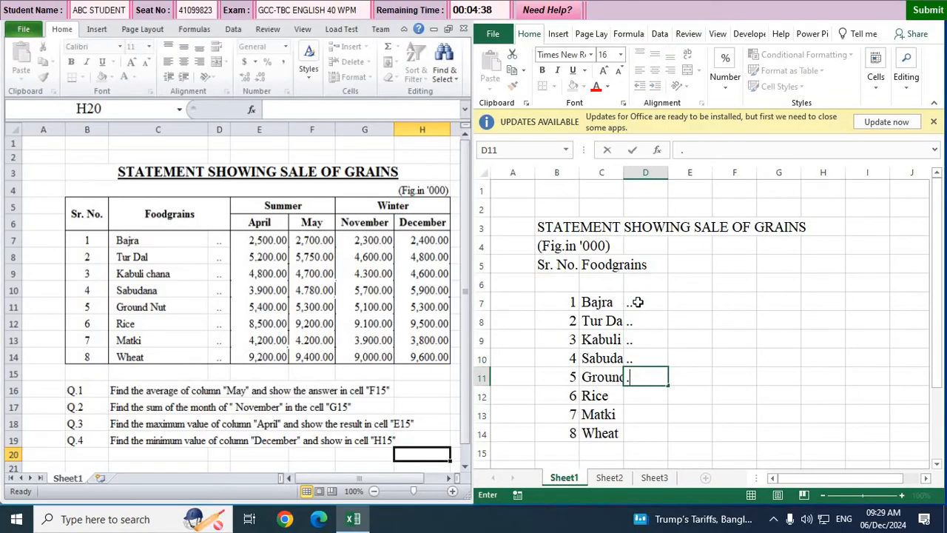
{"action": "type", "text": "."}
{"action": "key", "text": "Return"}
{"action": "type", "text": ".."}
{"action": "key", "text": "Return"}
{"action": "type", "text": ".."}
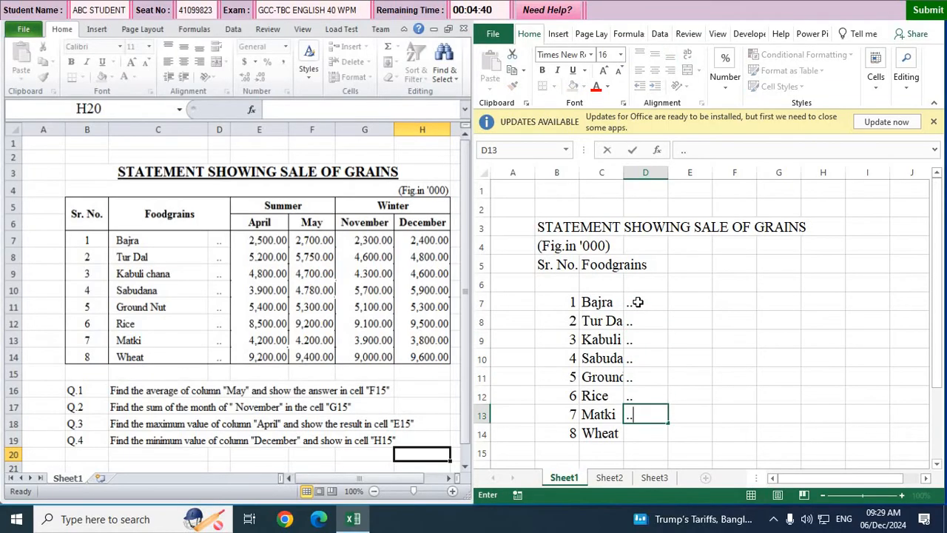
{"action": "key", "text": "Return"}
{"action": "type", "text": ".."}
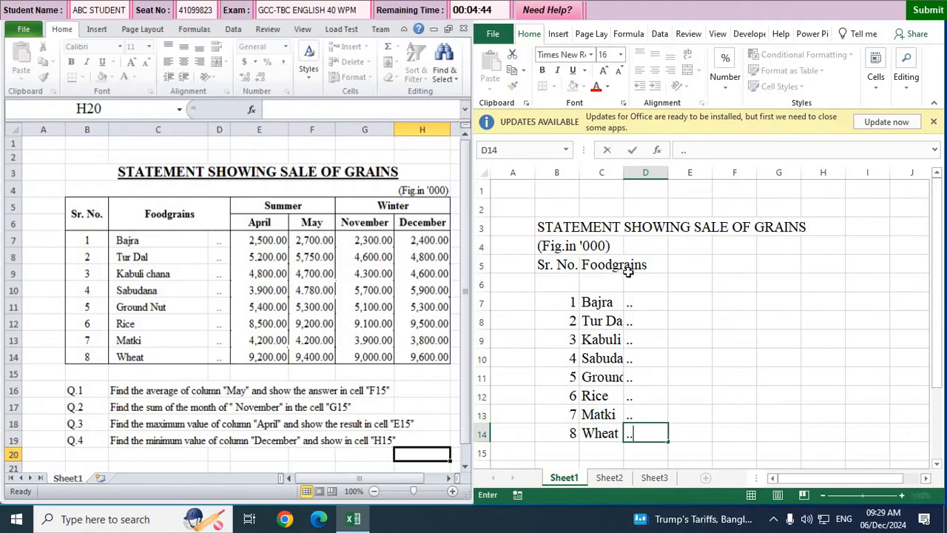
Step: Enter the heading "Summer" in cell E5 with "April" in E6 and "May" in F6 below it
{"action": "left_click", "coordinate": [676, 265]}
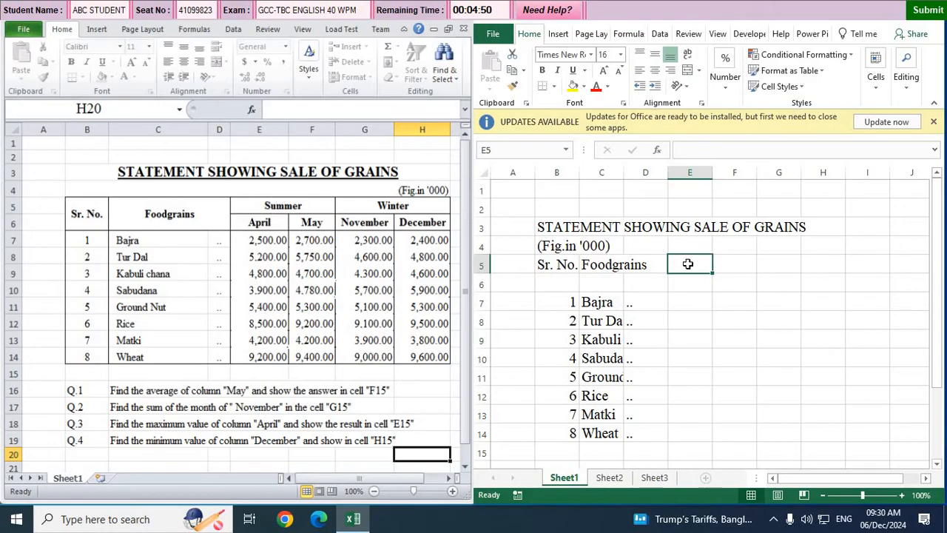
{"action": "type", "text": "Summer"}
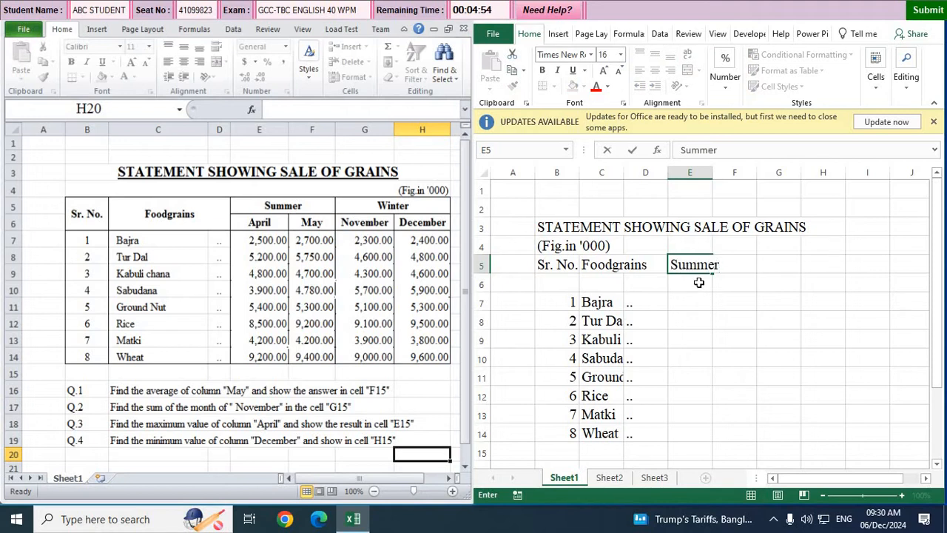
{"action": "left_click", "coordinate": [698, 281]}
{"action": "type", "text": "A"}
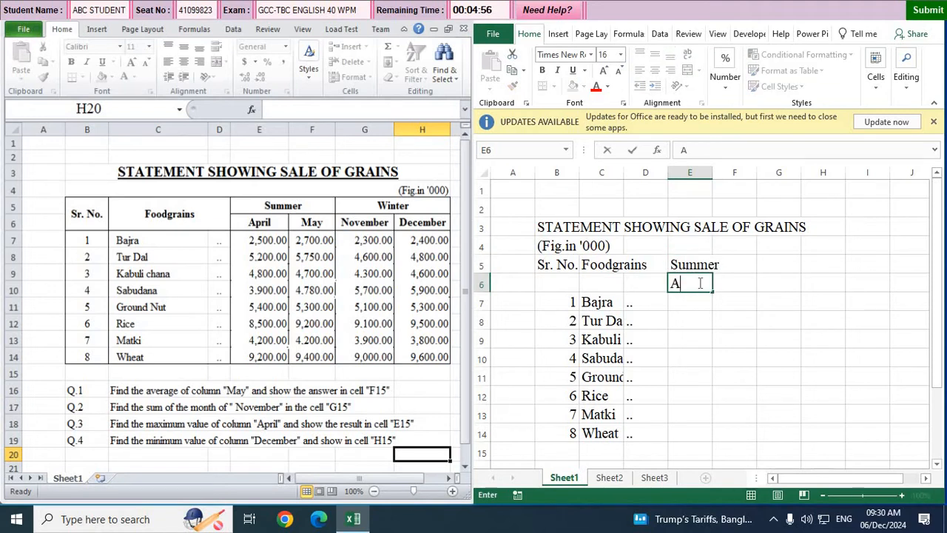
{"action": "type", "text": "pril"}
{"action": "left_click", "coordinate": [721, 286]}
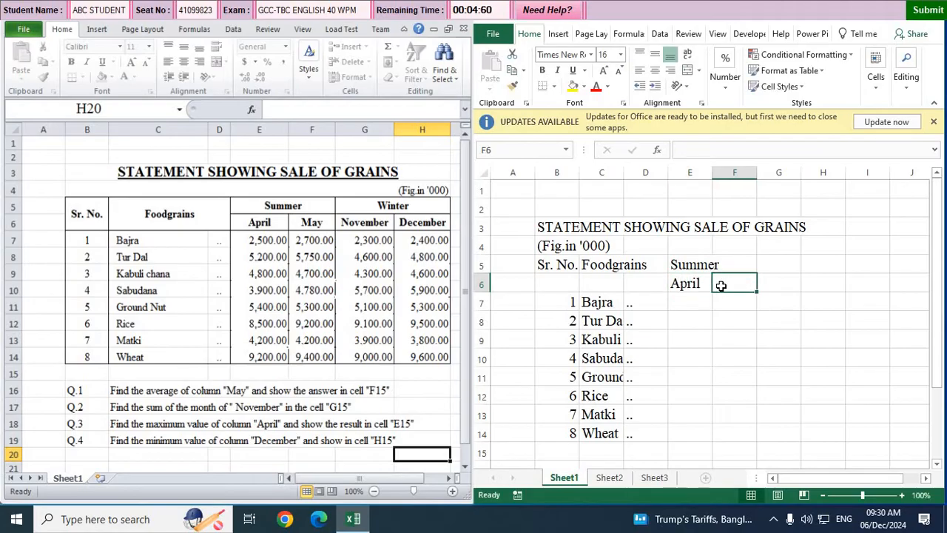
{"action": "type", "text": "May"}
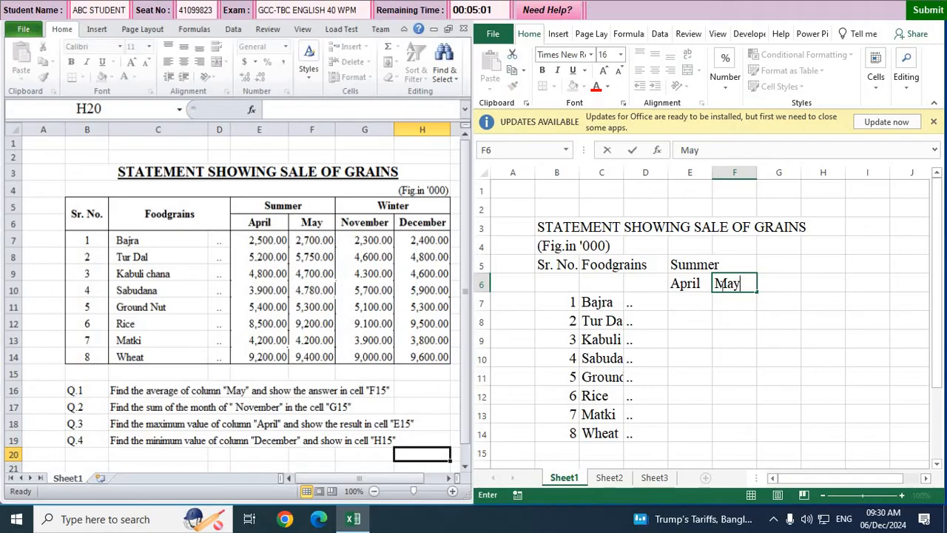
Step: Enter the heading "Winter" in cell G5 with "November" in G6 and "December" in H6 below it
{"action": "left_click", "coordinate": [762, 267]}
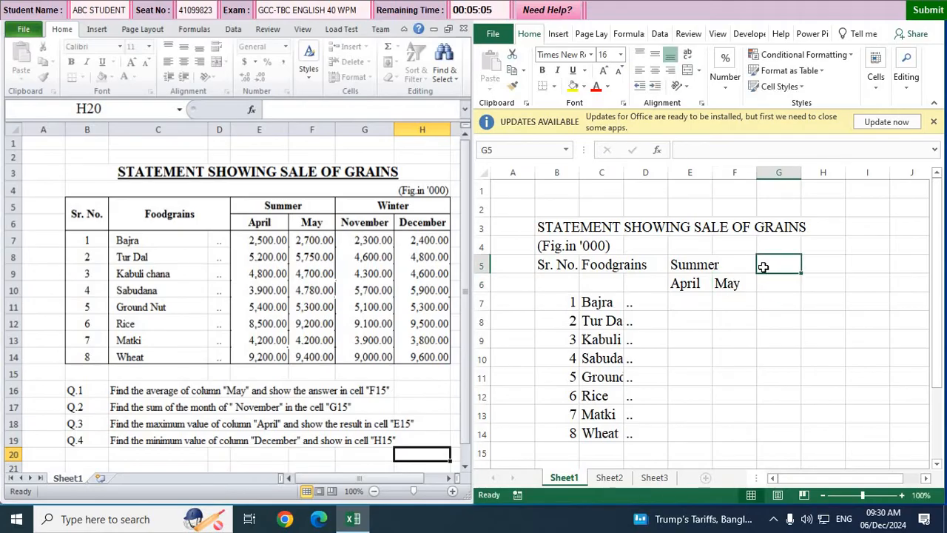
{"action": "type", "text": "Win"}
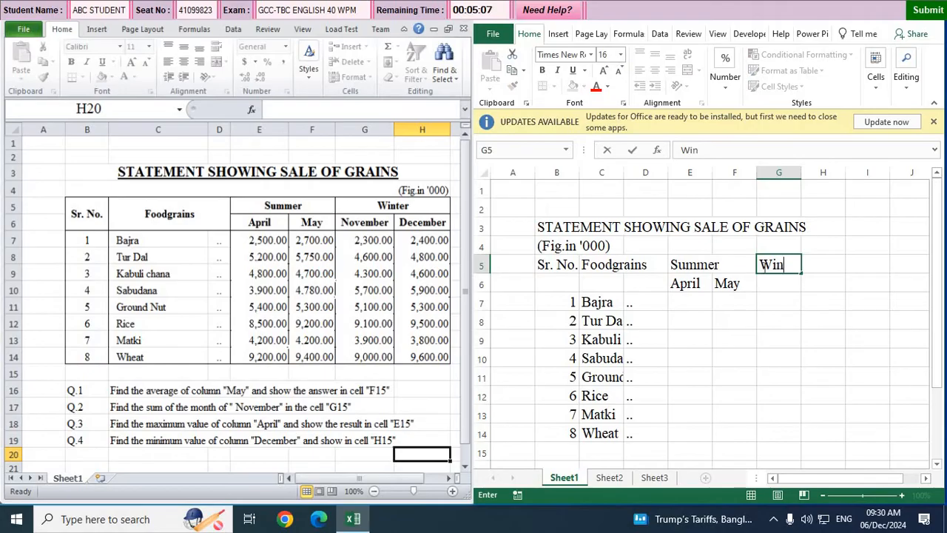
{"action": "type", "text": "ter"}
{"action": "left_click", "coordinate": [777, 283]}
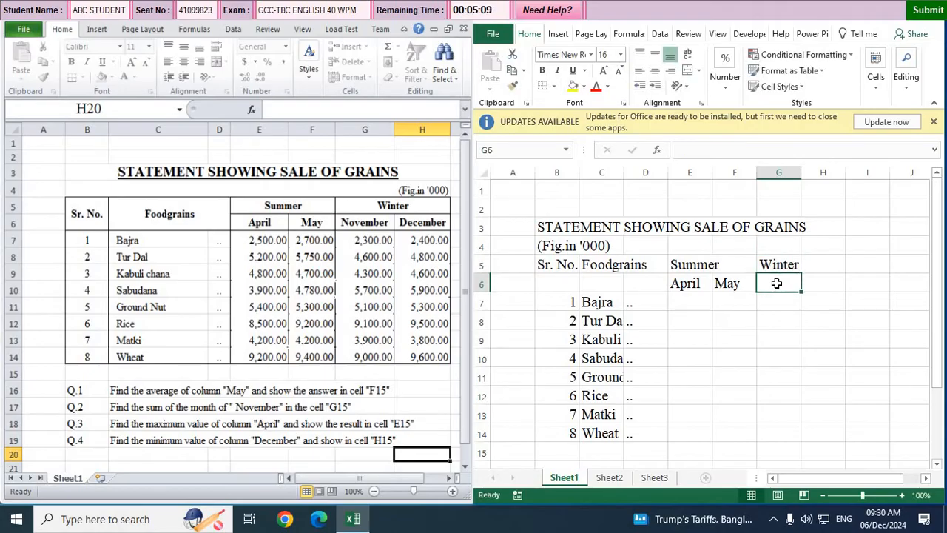
{"action": "type", "text": "Novemb"}
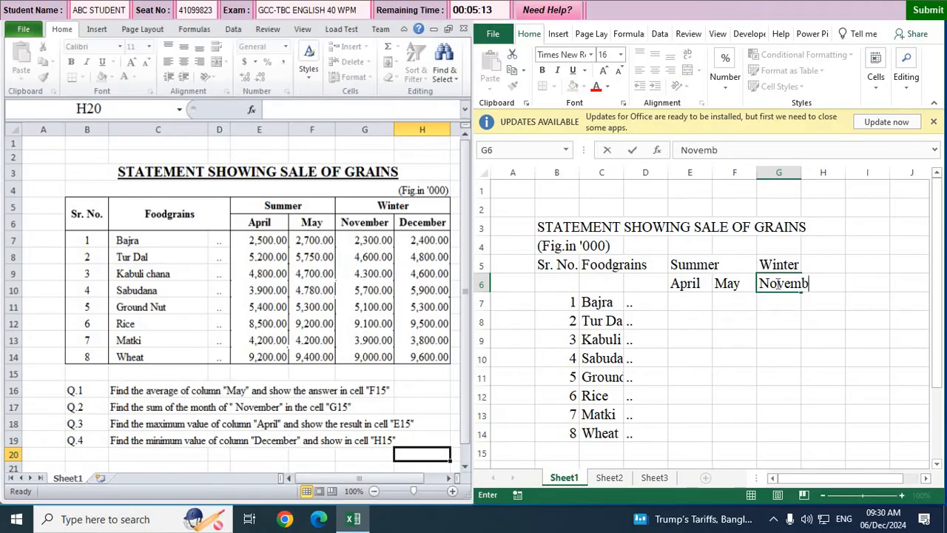
{"action": "type", "text": "er"}
{"action": "left_click", "coordinate": [811, 337]}
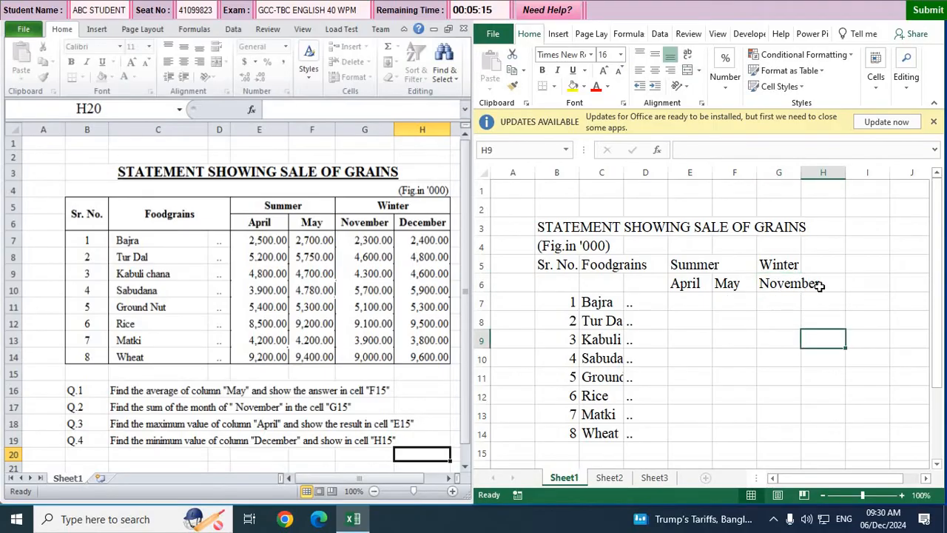
{"action": "left_click", "coordinate": [820, 286]}
{"action": "type", "text": "D"}
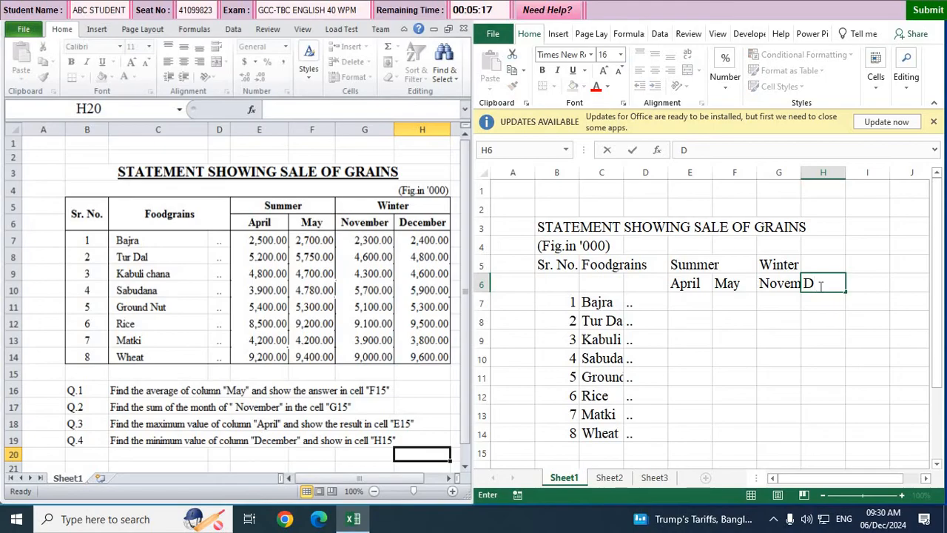
{"action": "type", "text": "ecemb"}
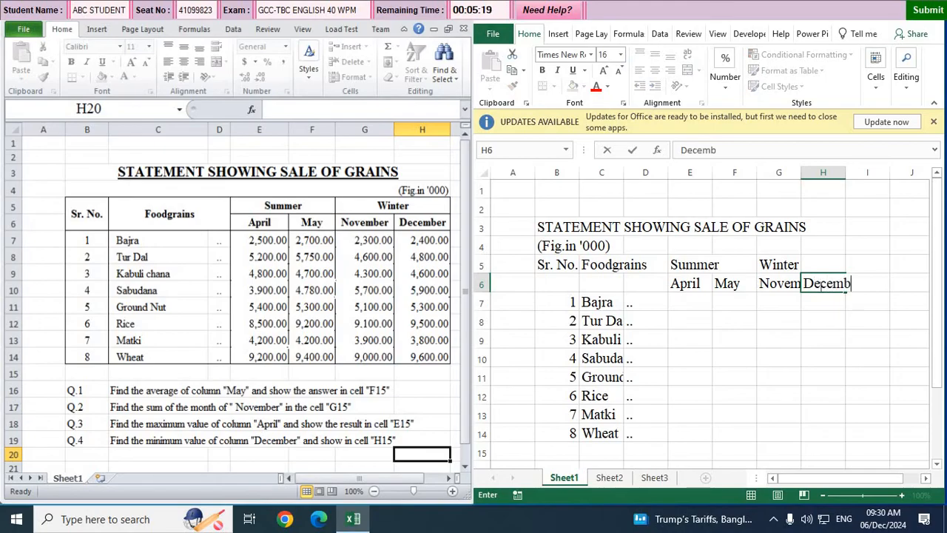
{"action": "type", "text": "er"}
Step: Enter the April figures 2,500.00, 5,200.00 and 4,800.00 in cells E7 to E9
{"action": "left_click", "coordinate": [677, 306]}
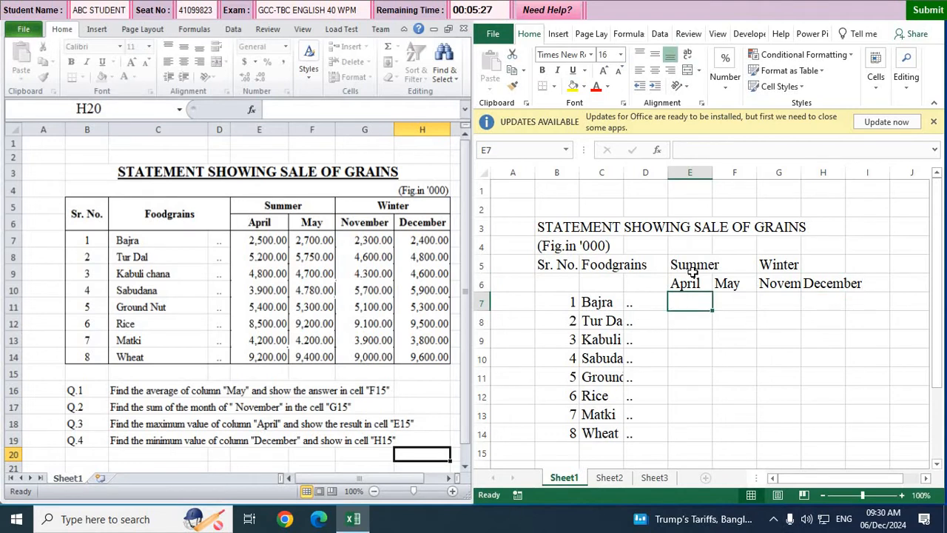
{"action": "left_click_drag", "start_coordinate": [697, 300], "coordinate": [851, 420]}
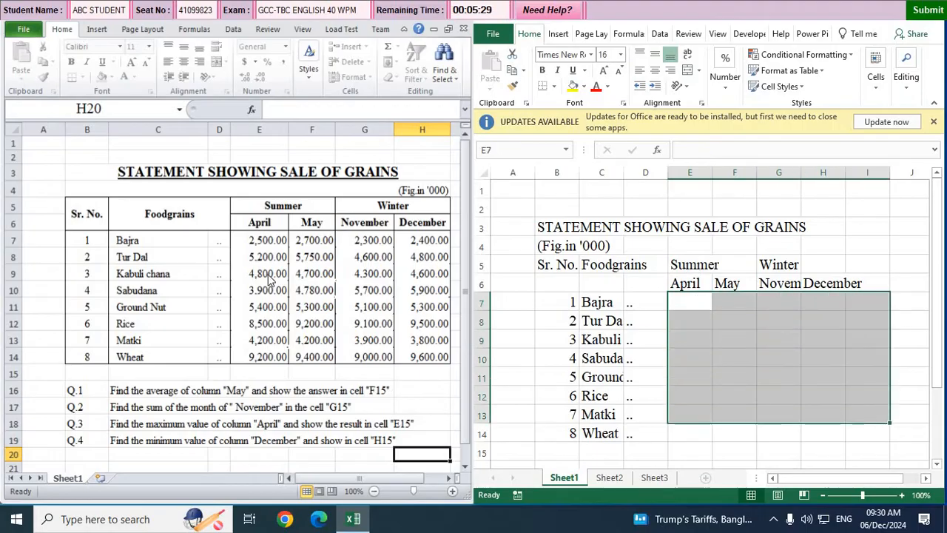
{"action": "left_click", "coordinate": [685, 304]}
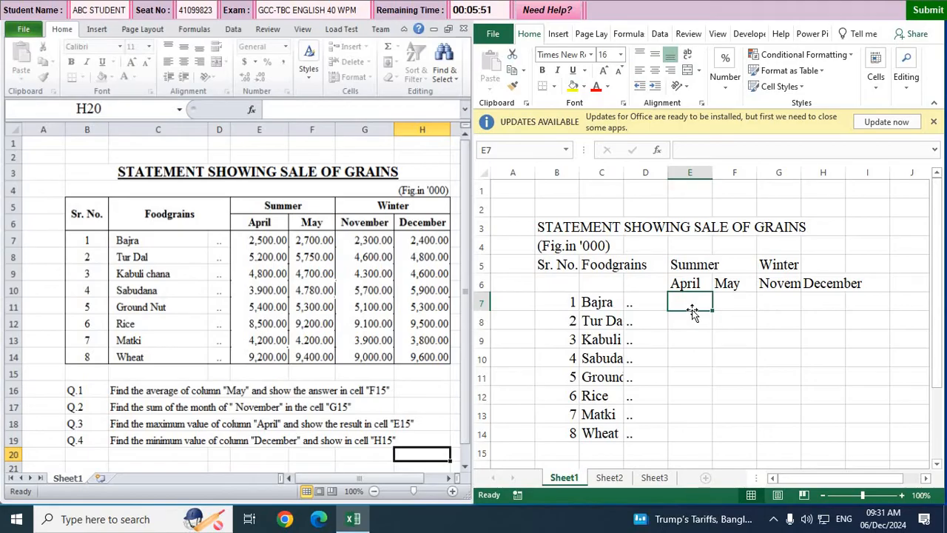
{"action": "type", "text": "2,"}
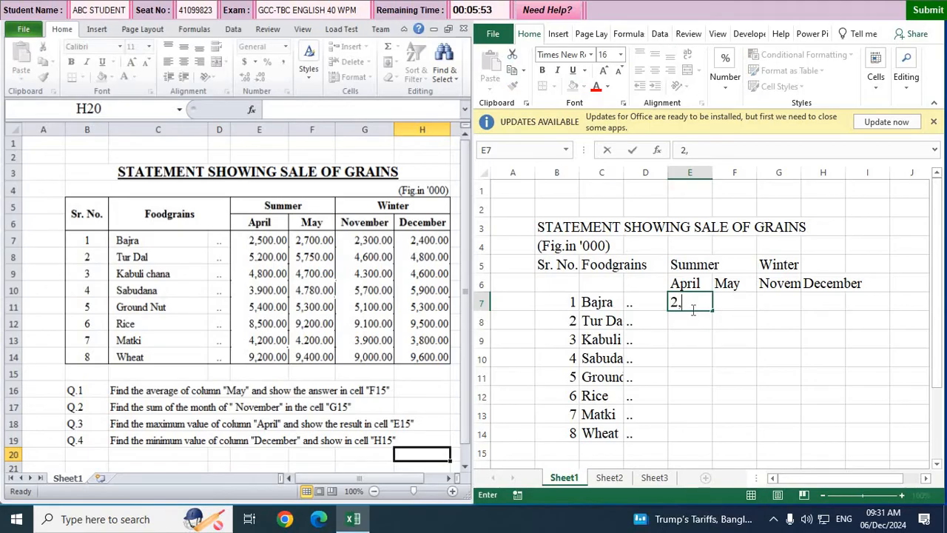
{"action": "type", "text": "500.00"}
{"action": "key", "text": "Return"}
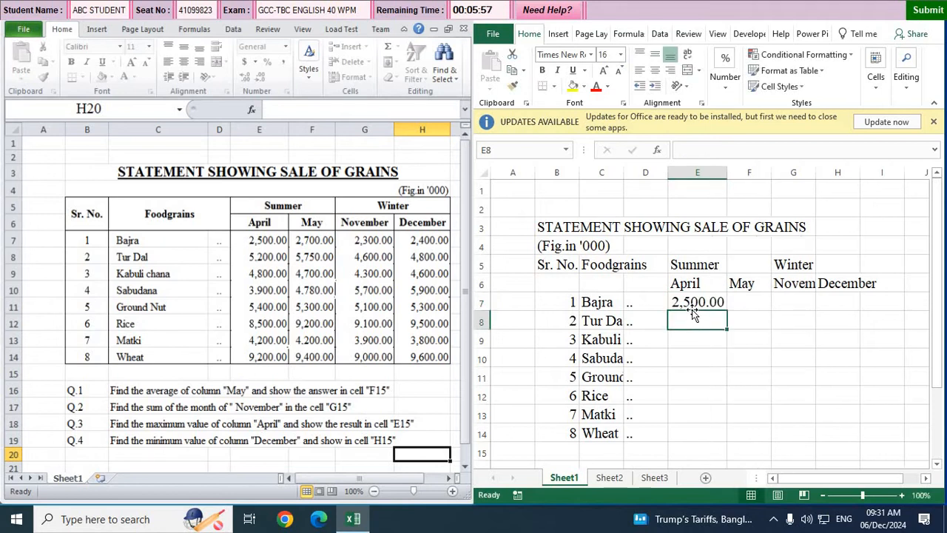
{"action": "type", "text": "5,200"}
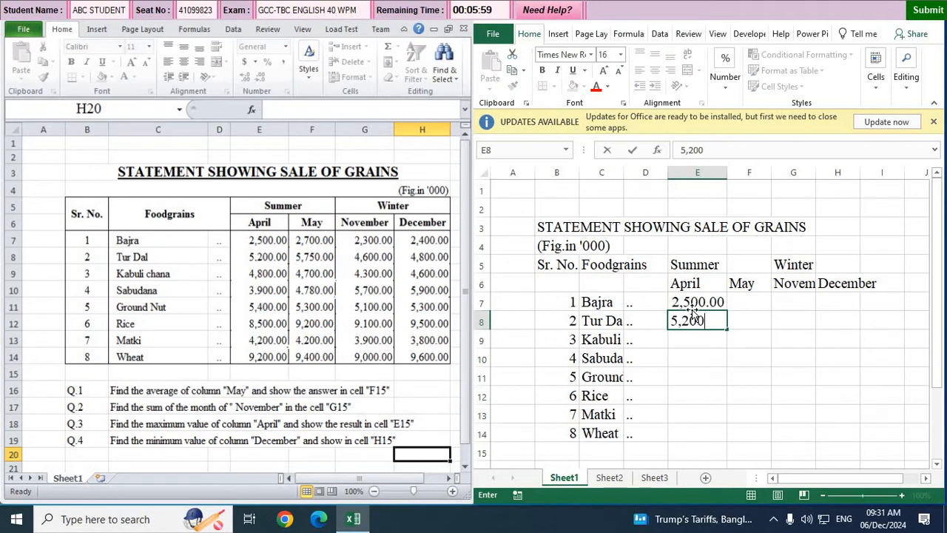
{"action": "type", "text": ".00"}
{"action": "key", "text": "Return"}
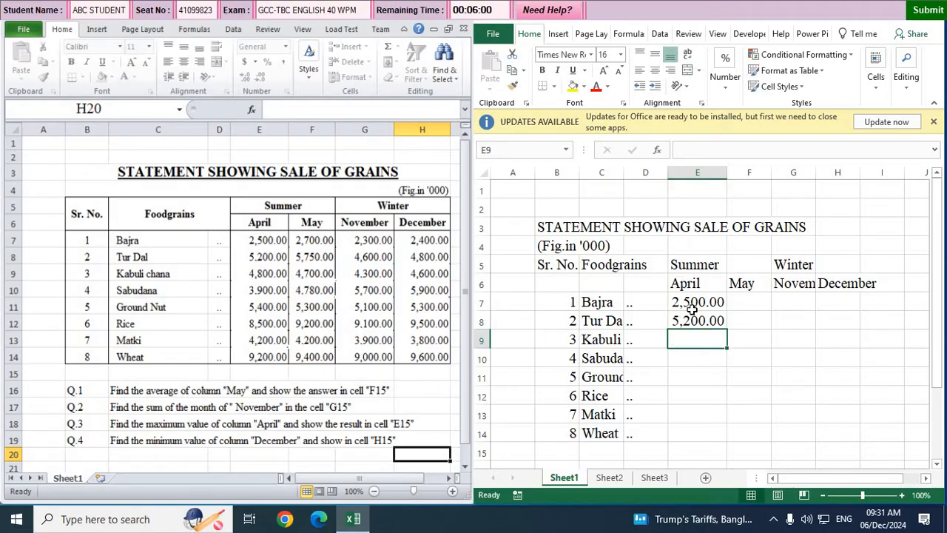
{"action": "type", "text": "4,800"}
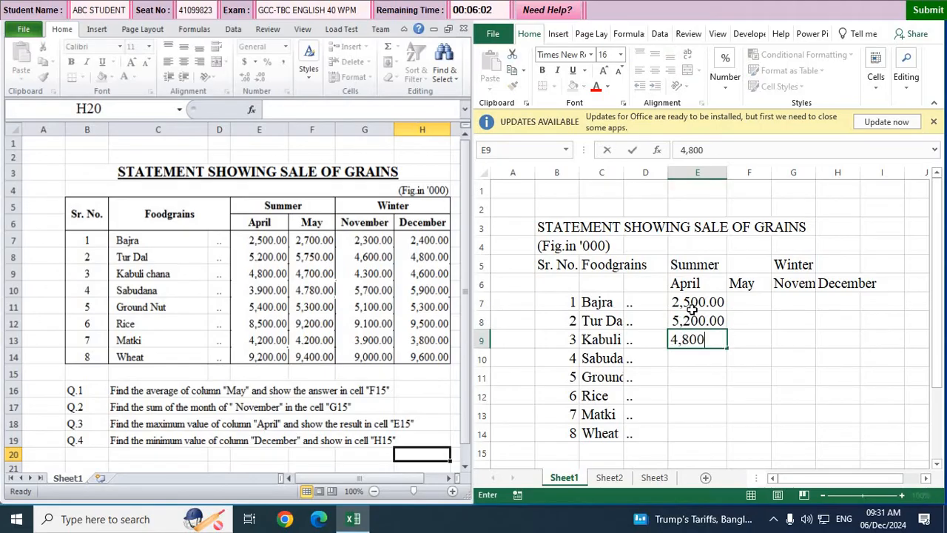
{"action": "type", "text": ".00"}
{"action": "key", "text": "Return"}
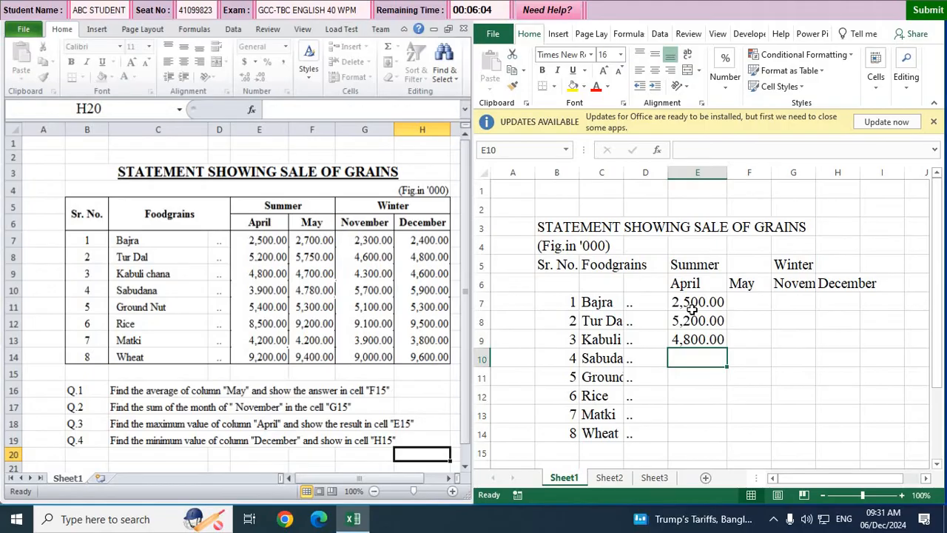
Step: Complete the April column with 3,900.00, 5,400.00, 8,500.00, 4,200.00 and 9,200.00 in cells E10 to E14
{"action": "type", "text": "3"}
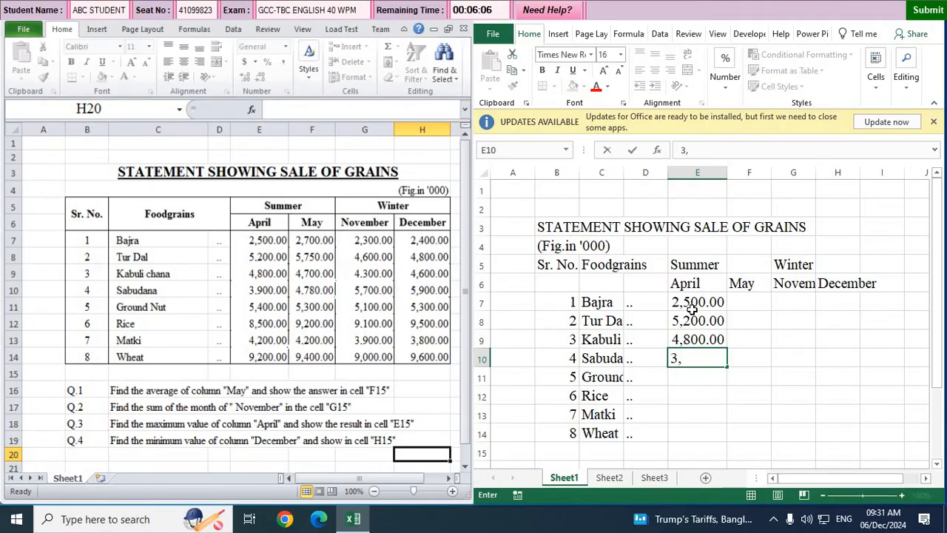
{"action": "type", "text": ",900.00"}
{"action": "key", "text": "Return"}
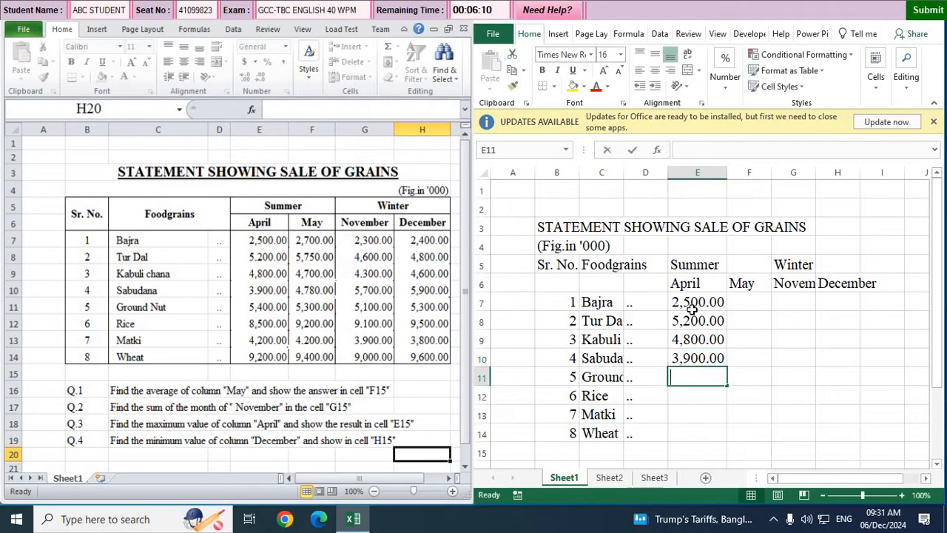
{"action": "type", "text": "5,400.00"}
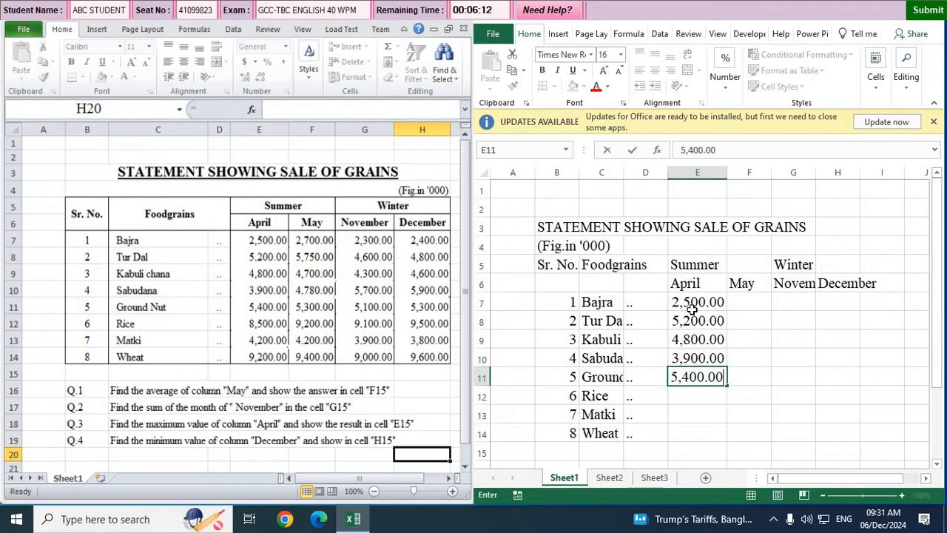
{"action": "key", "text": "Return"}
{"action": "type", "text": "8,500.00"}
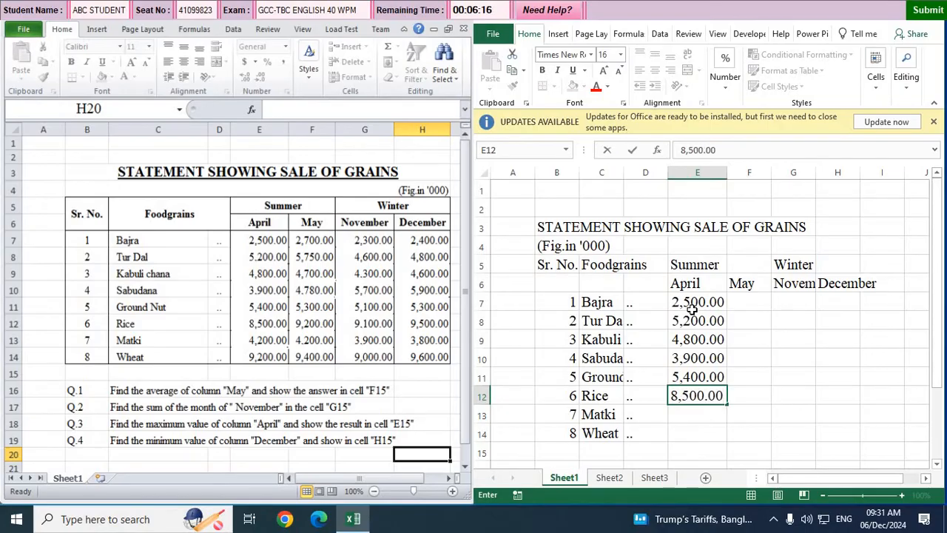
{"action": "key", "text": "Return"}
{"action": "type", "text": "4,200.00"}
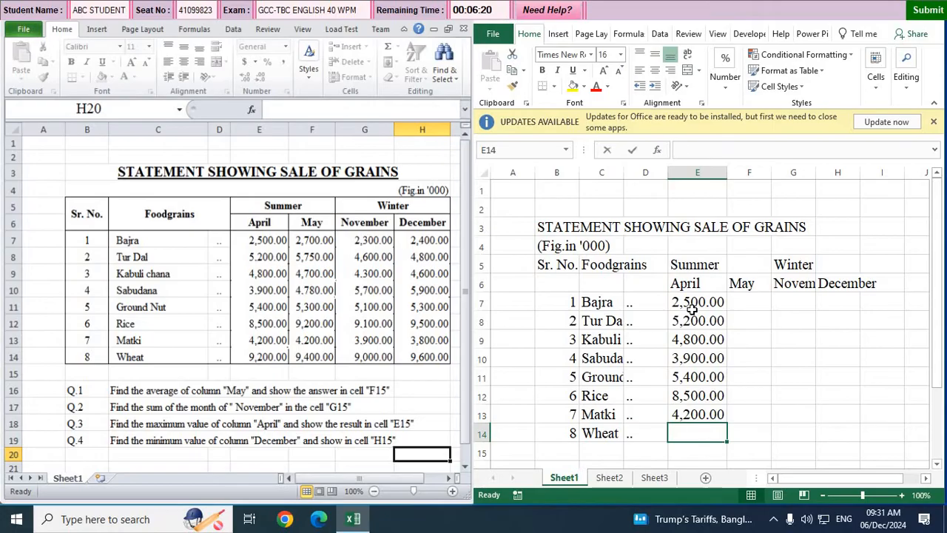
{"action": "type", "text": "9,200.00"}
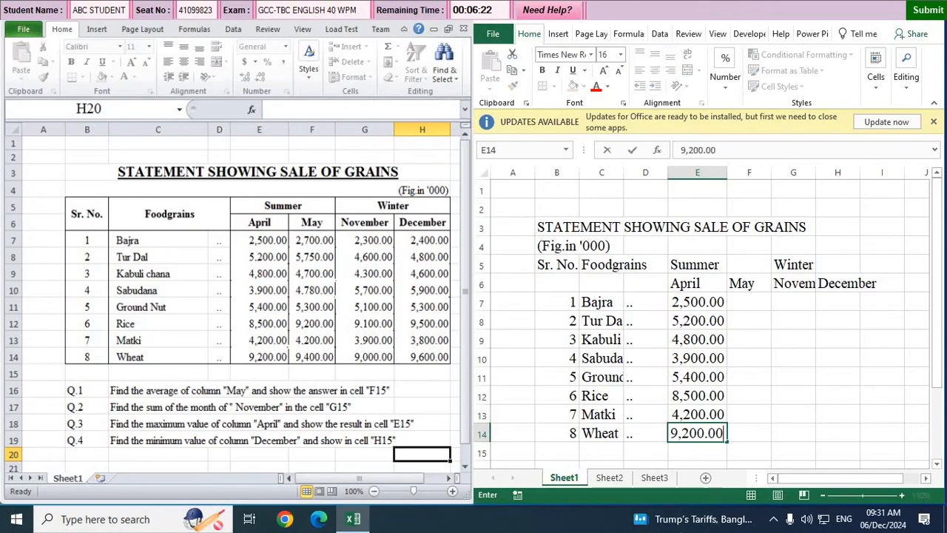
Step: Enter the May figures 2,700.00, 5,750.00 and 4,700.00 in cells F7 to F9
{"action": "left_click", "coordinate": [737, 302]}
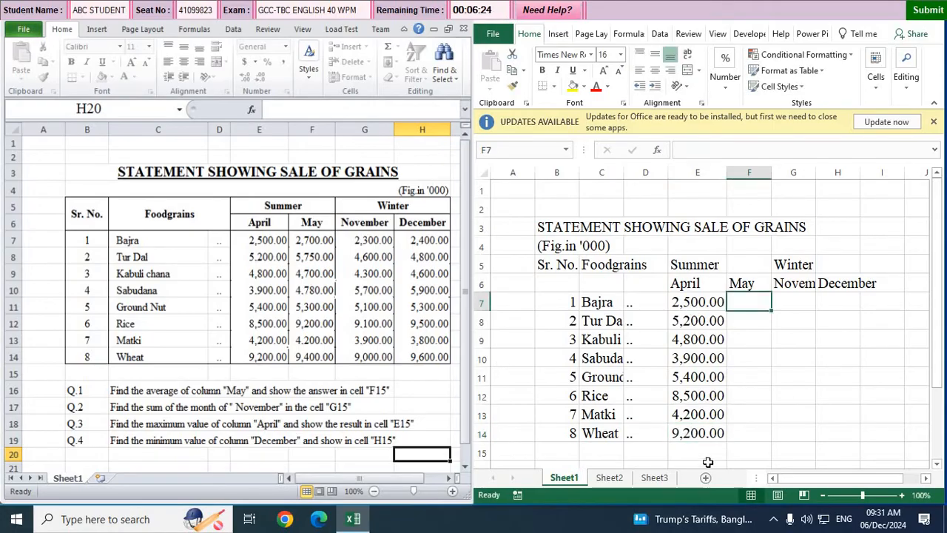
{"action": "left_click_drag", "start_coordinate": [835, 319], "coordinate": [837, 434]}
{"action": "left_click", "coordinate": [748, 301]}
{"action": "type", "text": "2,700.00"}
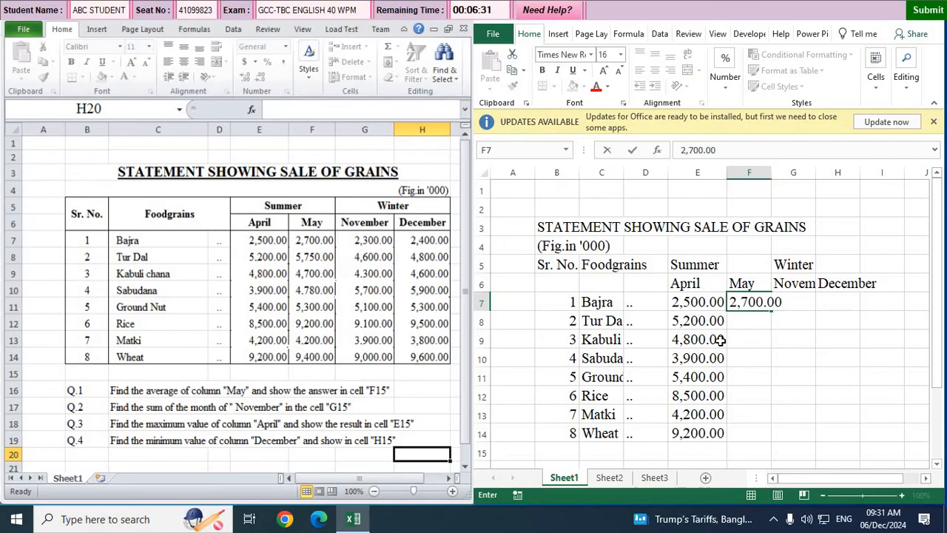
{"action": "key", "text": "Return"}
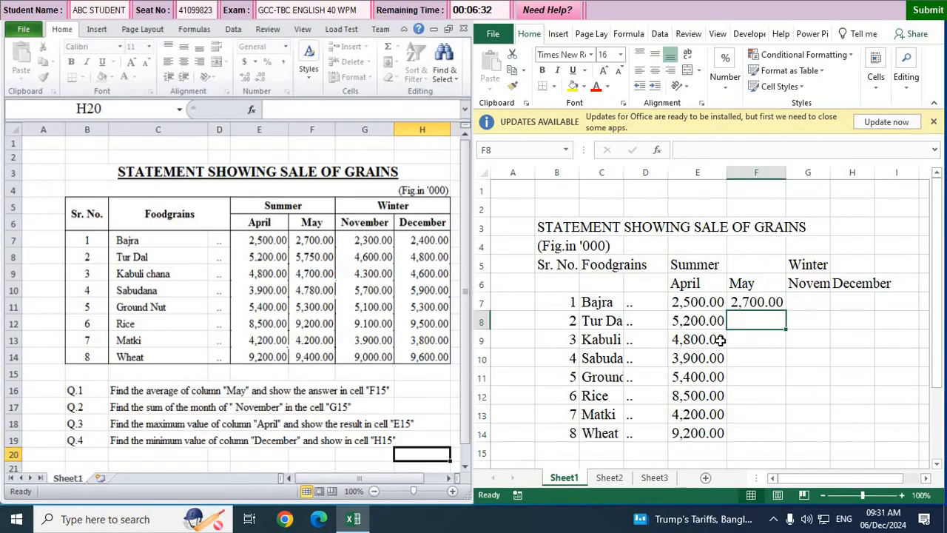
{"action": "type", "text": "5,750.0"}
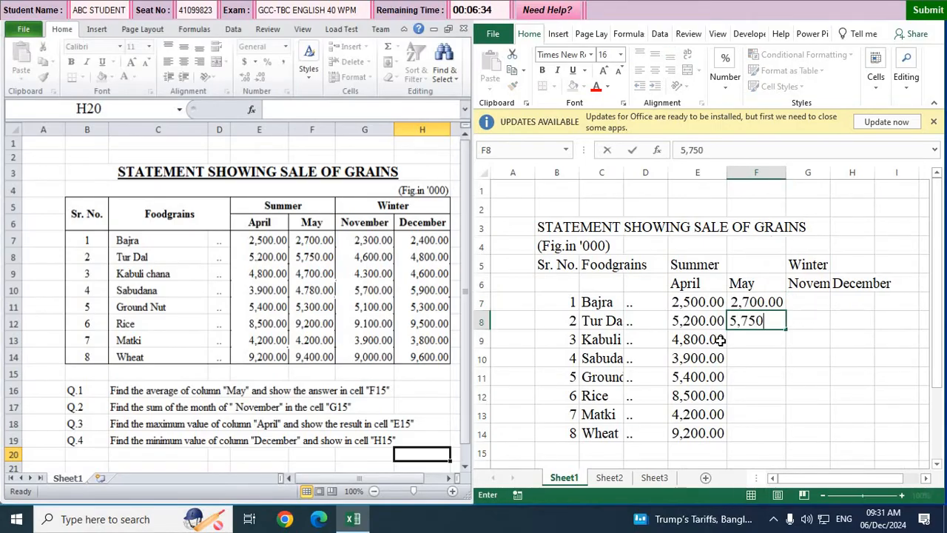
{"action": "key", "text": "Return"}
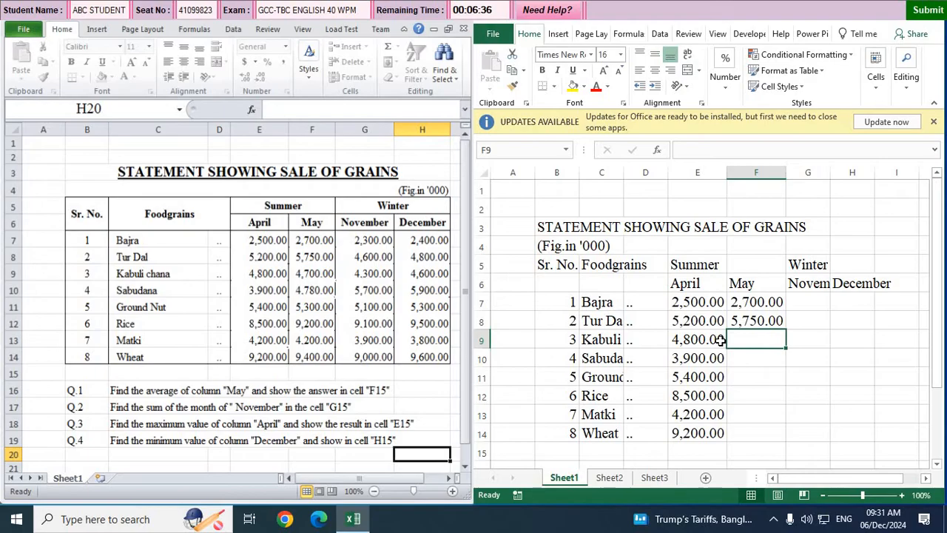
{"action": "type", "text": "4,700.00"}
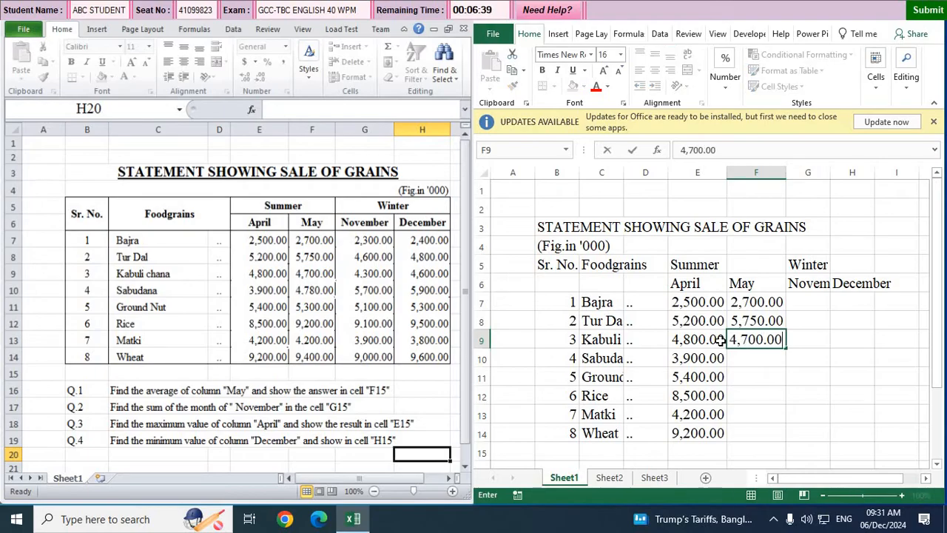
{"action": "key", "text": "Return"}
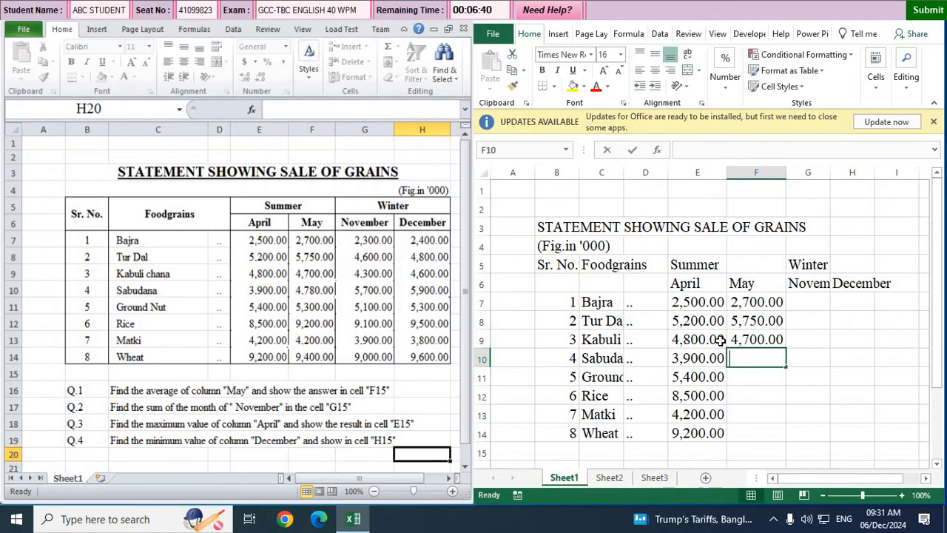
Step: Enter the May figures 4,780.00 for Sabudana in F10 and 5,300.00 for Ground Nut in F11
{"action": "type", "text": "4,"}
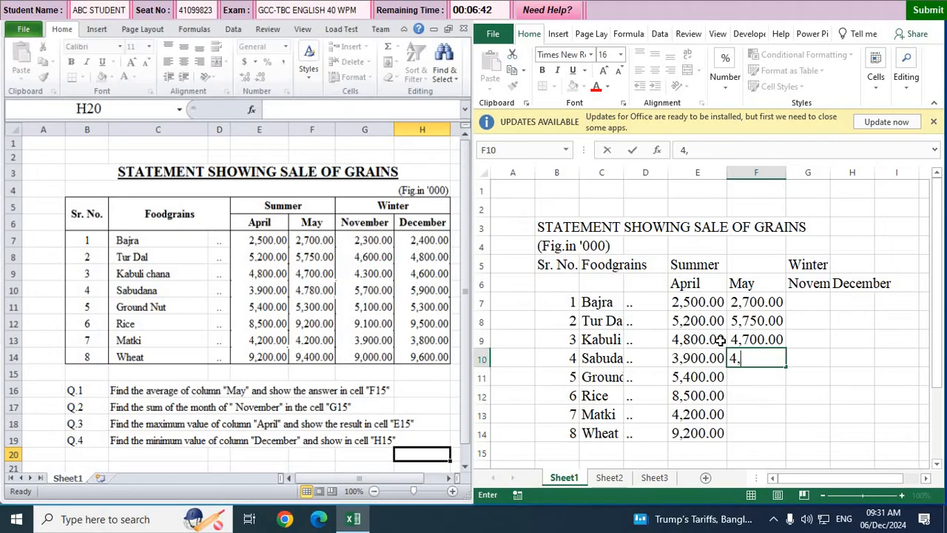
{"action": "type", "text": "780.00"}
{"action": "key", "text": "Return"}
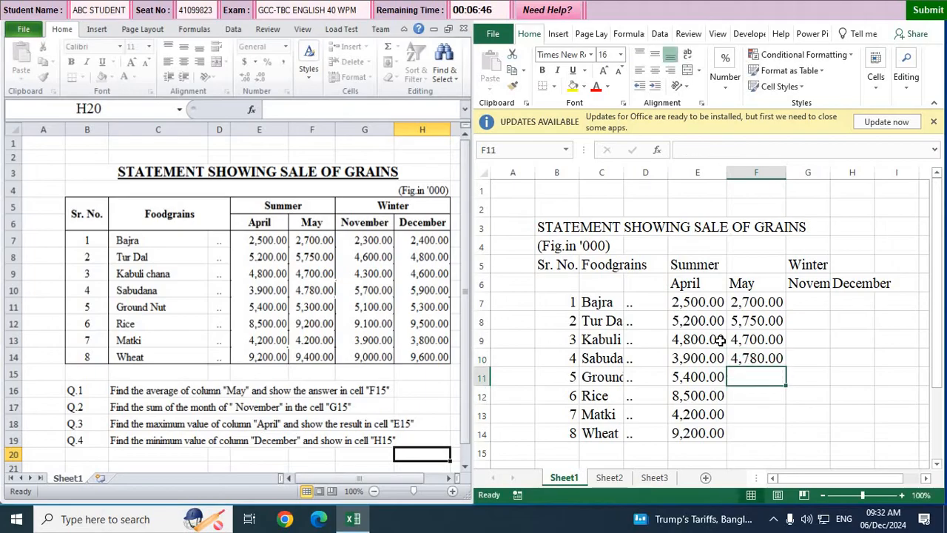
{"action": "type", "text": "5,300.00"}
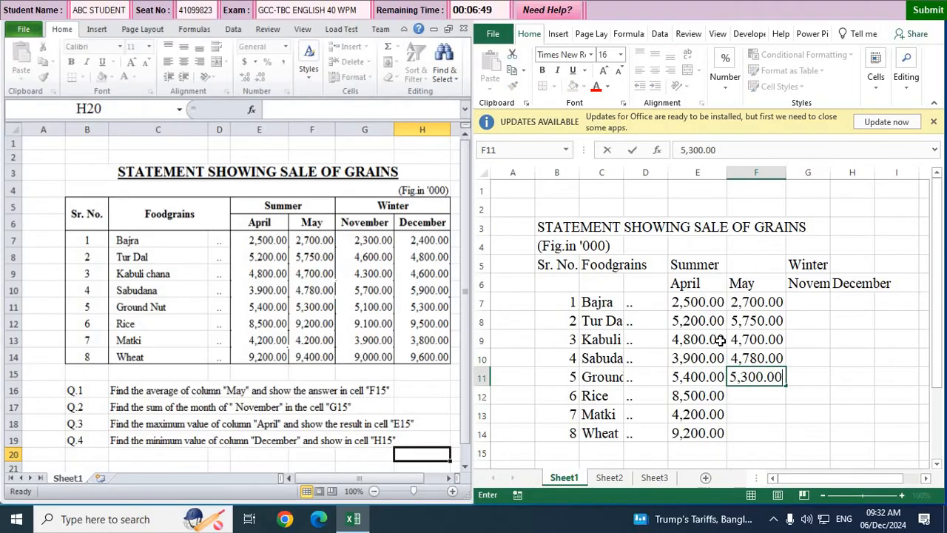
{"action": "key", "text": "ctrl+Return"}
{"action": "key", "text": "Return"}
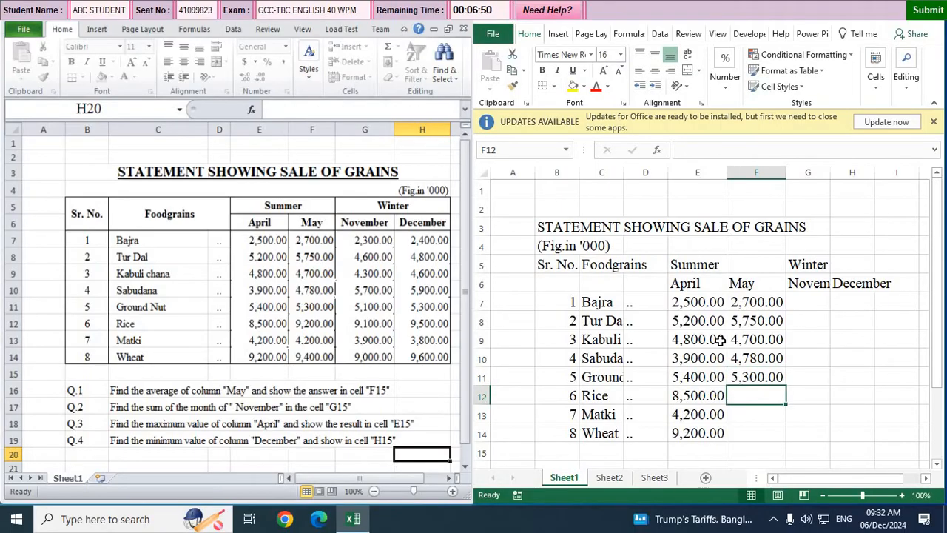
Step: Complete the May column with 9,200.00, 4,200.00 and 9,400.00 in cells F12 to F14
{"action": "type", "text": "9,200"}
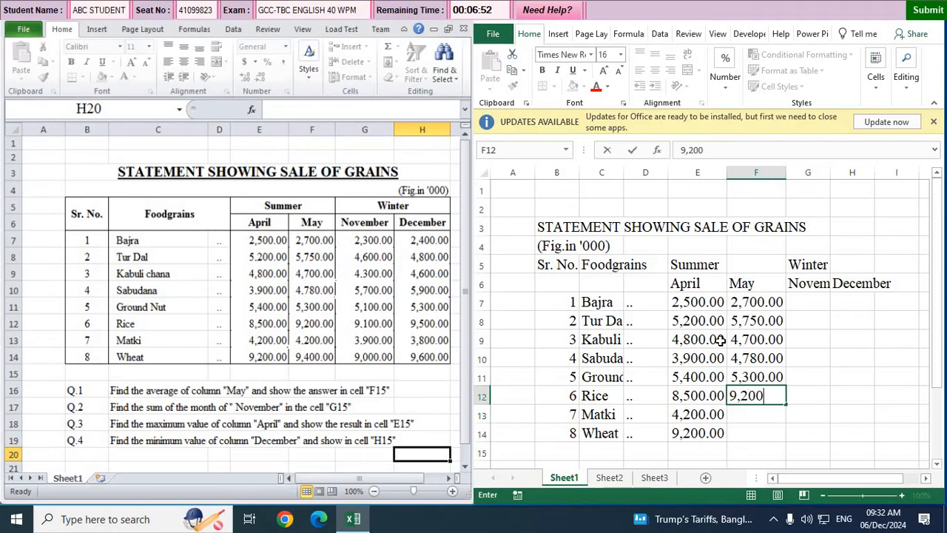
{"action": "type", "text": ".00"}
{"action": "key", "text": "Return"}
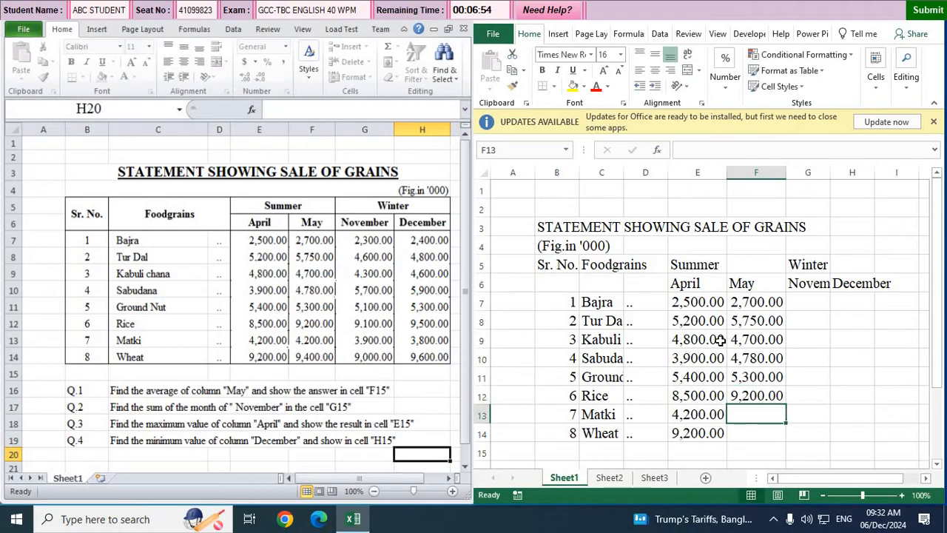
{"action": "type", "text": "4,200."}
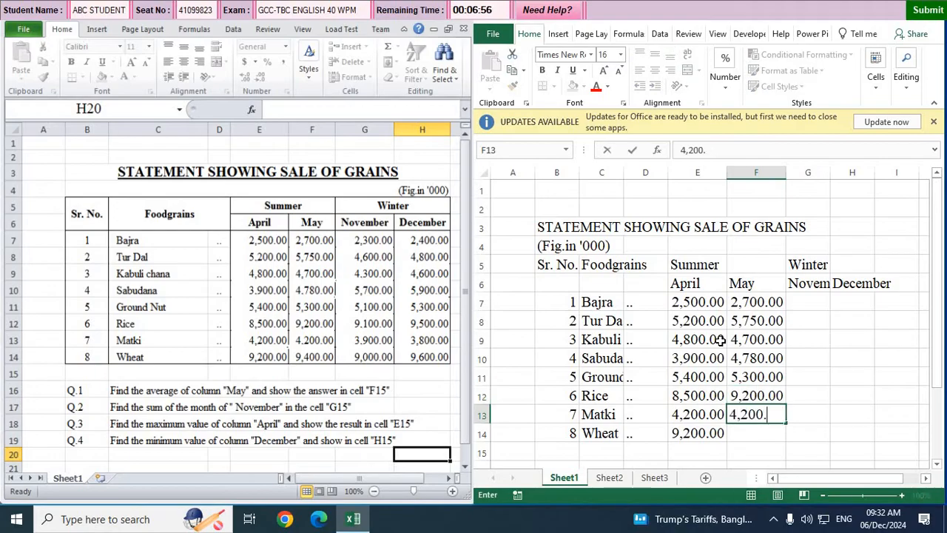
{"action": "type", "text": "00"}
{"action": "key", "text": "Return"}
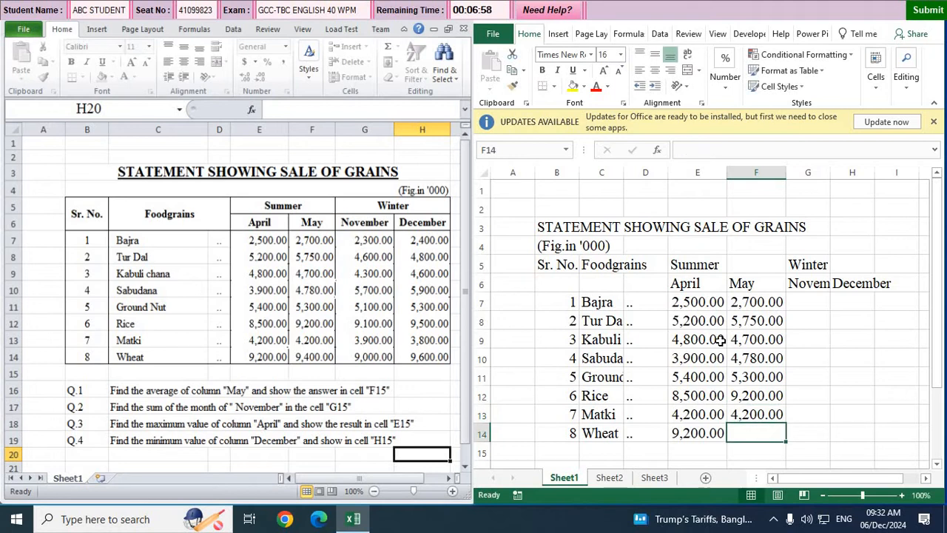
{"action": "type", "text": "9,400.00"}
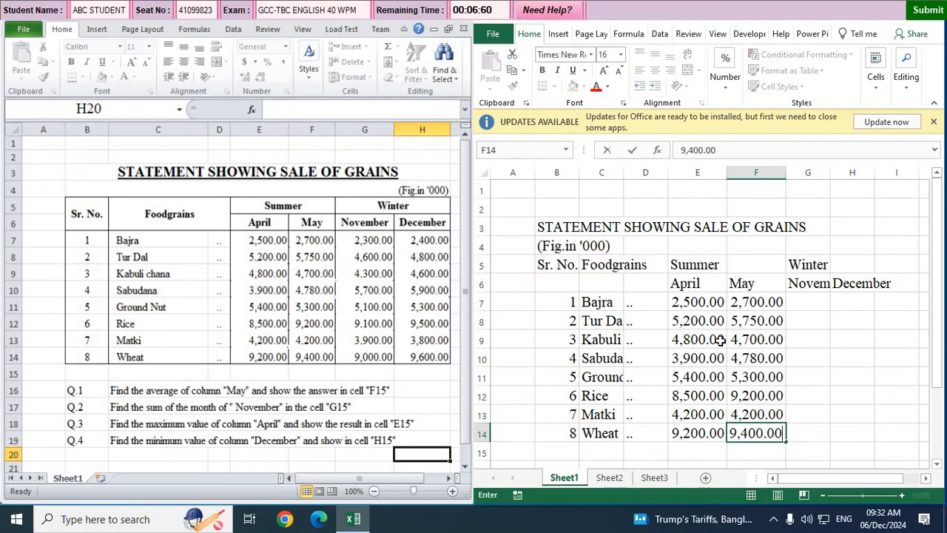
Step: Enter the November figures 2,300.00, 4,600.00 and 4,300.00 in cells G7 to G9
{"action": "left_click", "coordinate": [803, 301]}
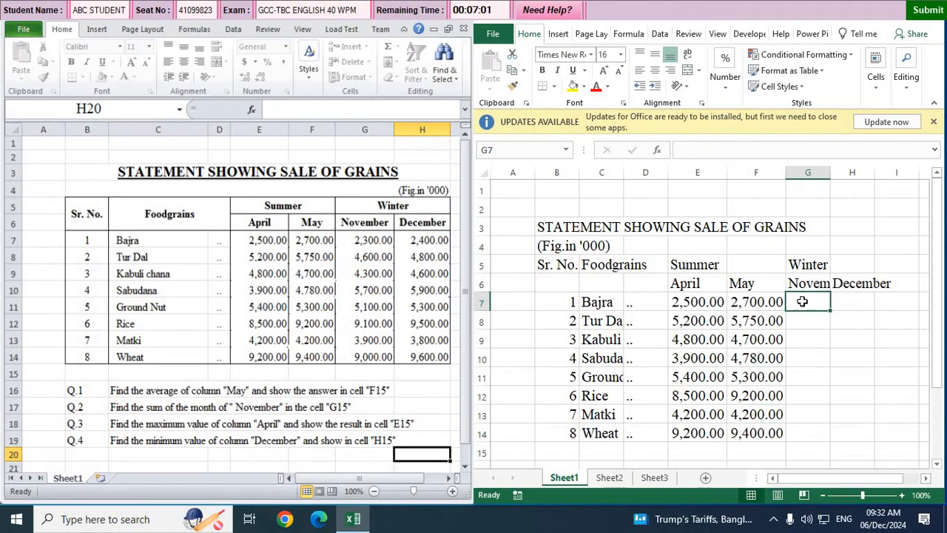
{"action": "type", "text": "2,300.00"}
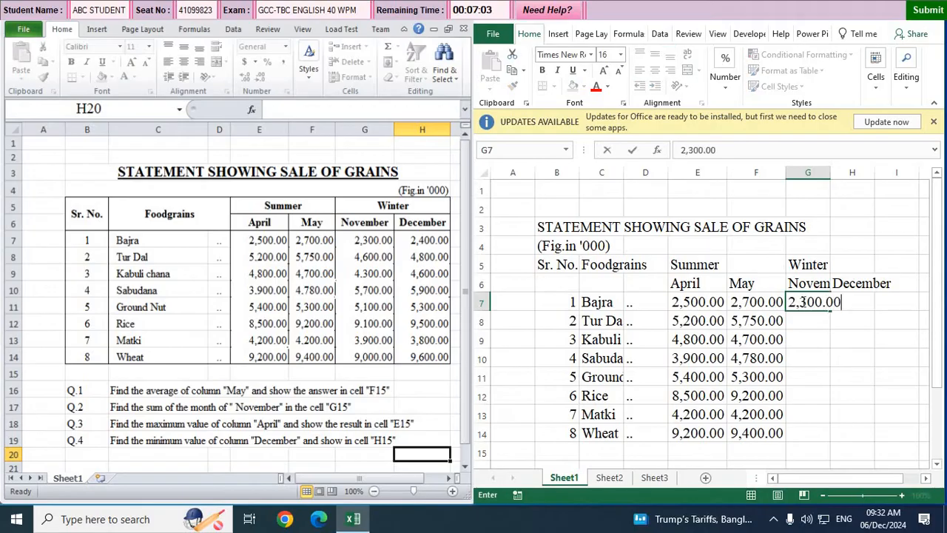
{"action": "key", "text": "Return"}
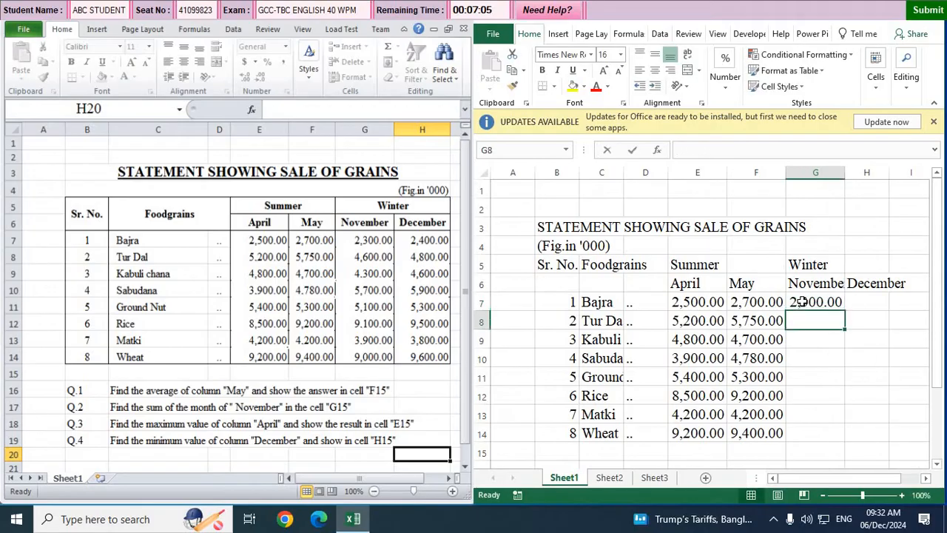
{"action": "type", "text": "4,600.00"}
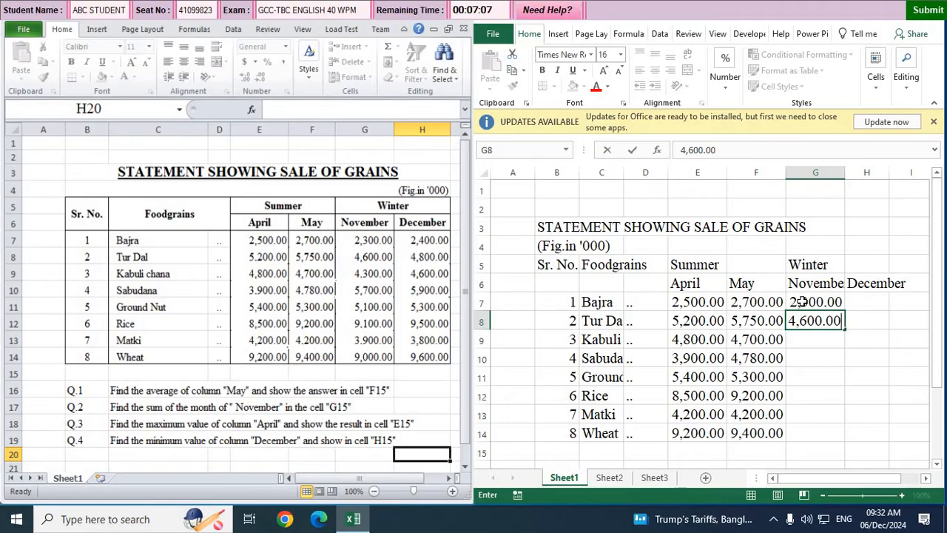
{"action": "key", "text": "Return"}
{"action": "type", "text": "4,300.00"}
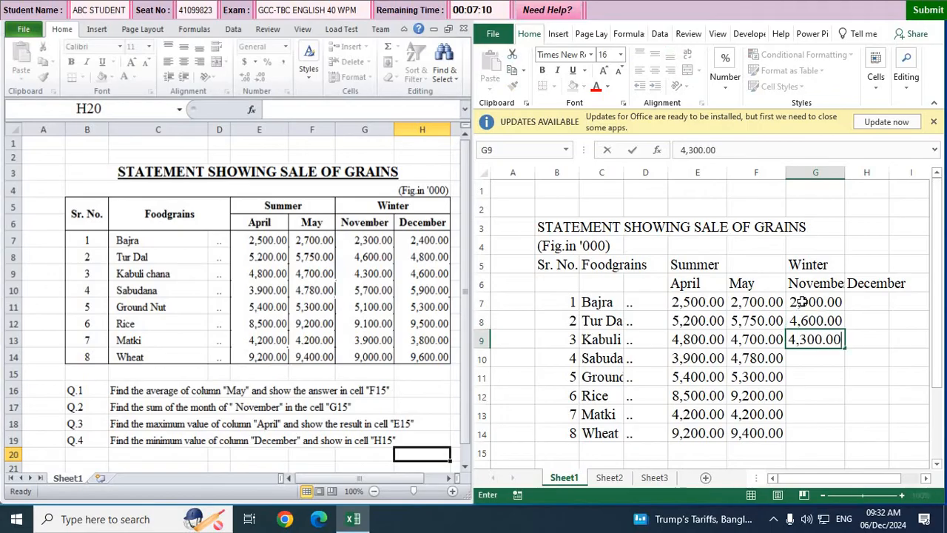
{"action": "key", "text": "Return"}
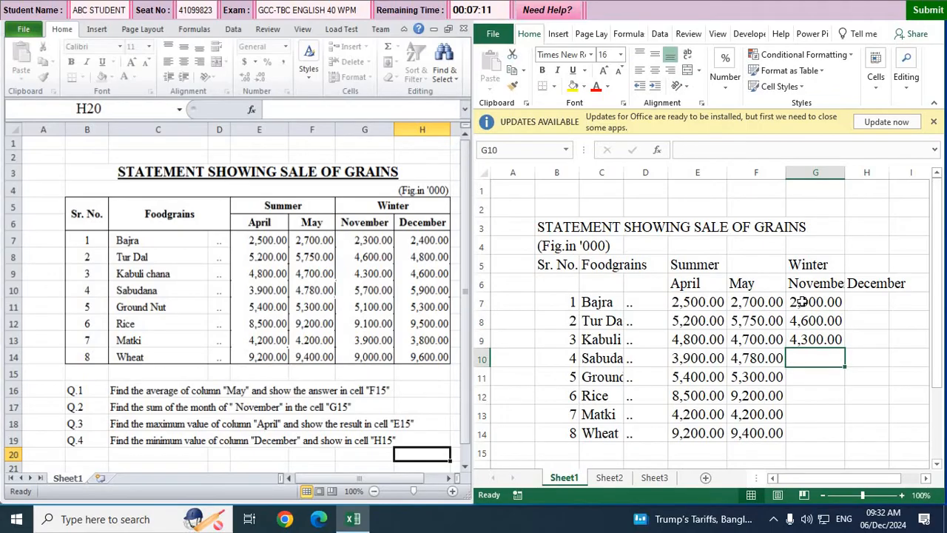
Step: Enter the November figures 5,700.00 for Sabudana in G10 and 5,100.00 for Ground Nut in G11
{"action": "type", "text": "5,700.00"}
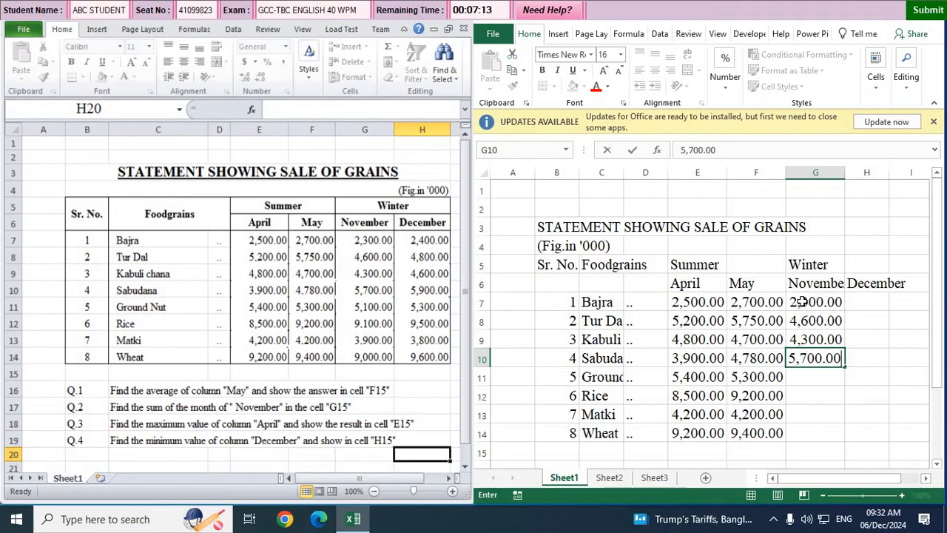
{"action": "key", "text": "Return"}
{"action": "type", "text": "5,"}
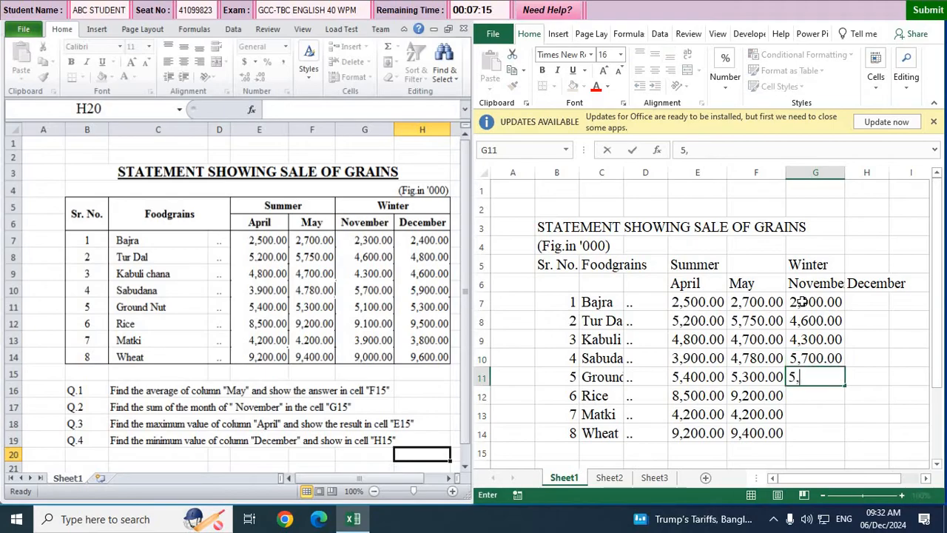
{"action": "type", "text": "100."}
{"action": "key", "text": "Return"}
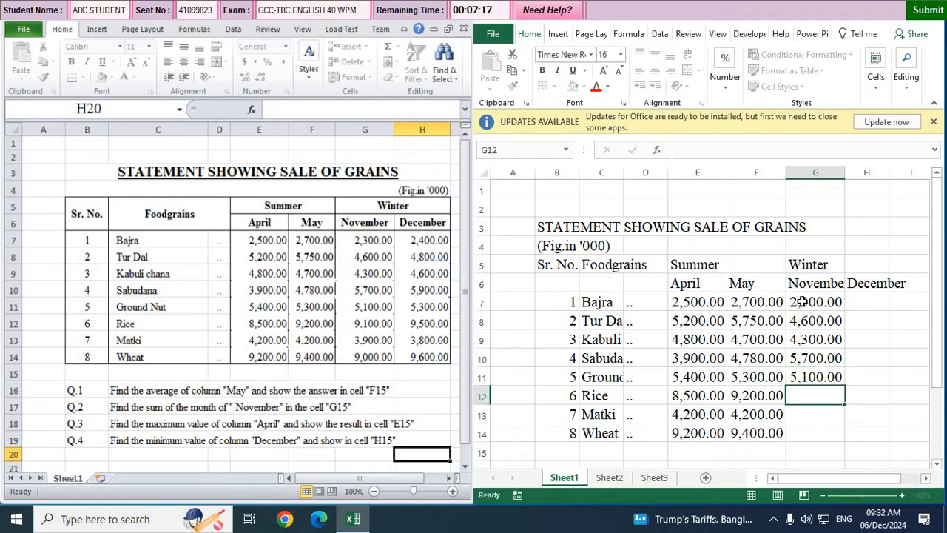
Step: Complete the November column with 9,100.00, 3,900.00 and 9,000.00 in cells G12 to G14
{"action": "type", "text": "9,100.0"}
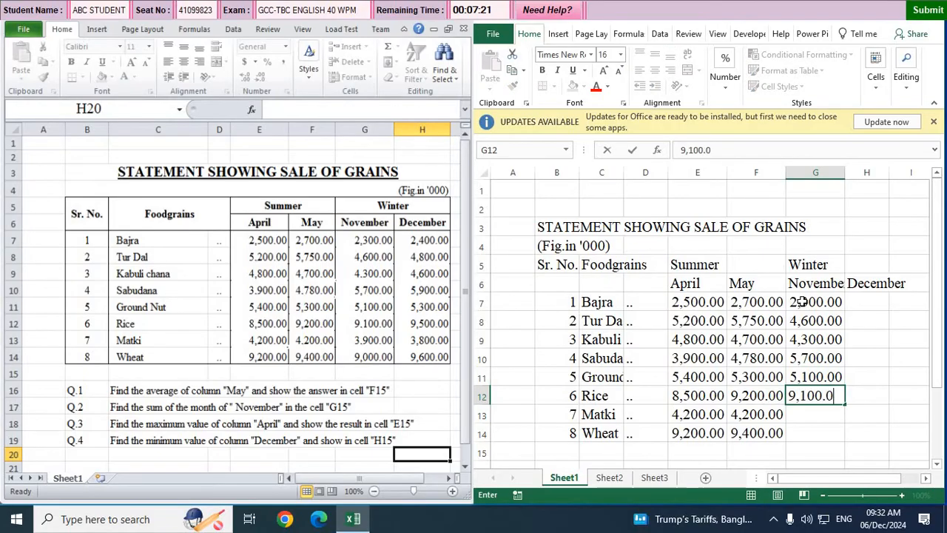
{"action": "type", "text": "0"}
{"action": "key", "text": "Return"}
{"action": "type", "text": "3,"}
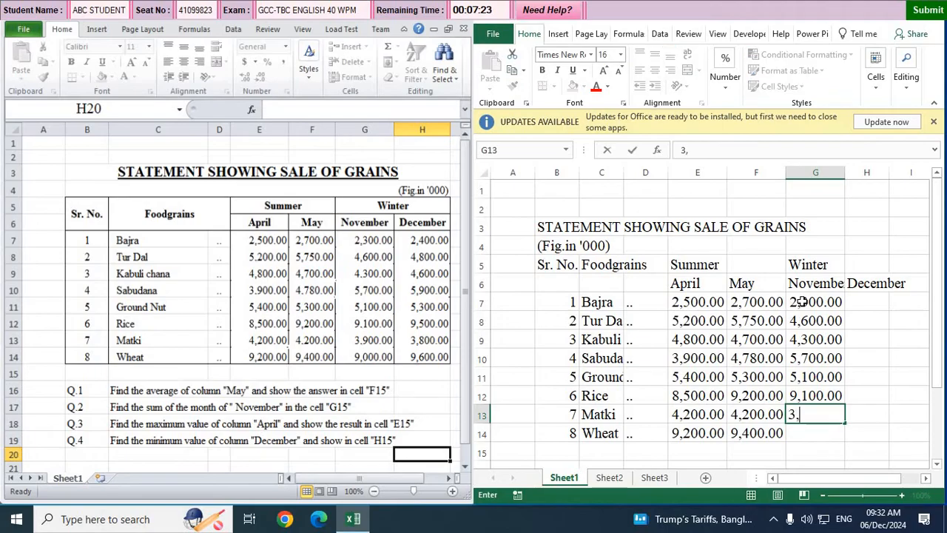
{"action": "type", "text": "900.00"}
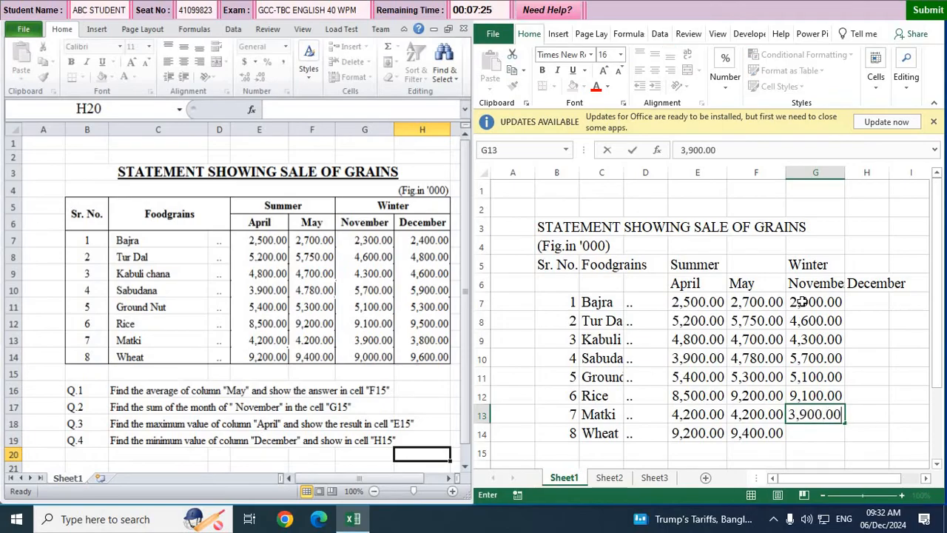
{"action": "key", "text": "Return"}
{"action": "type", "text": "9,0"}
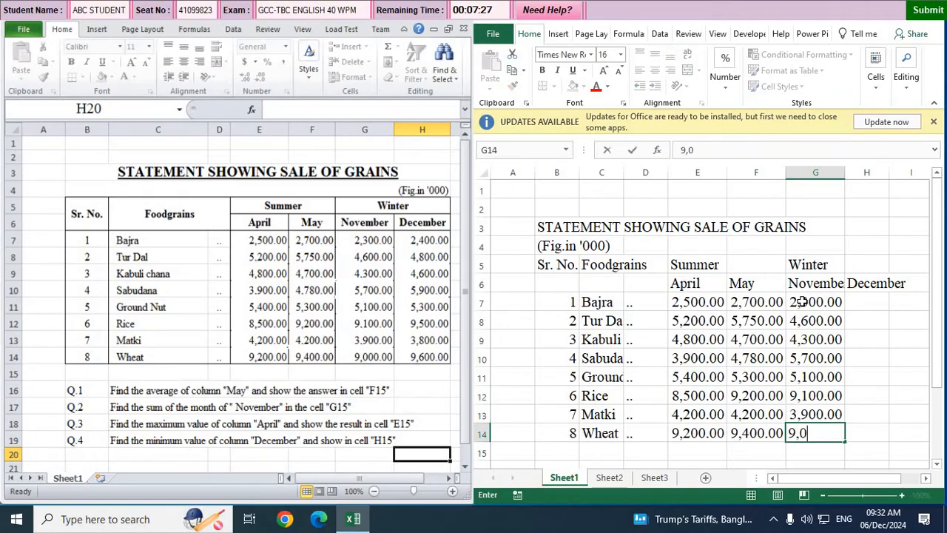
{"action": "type", "text": "00.00"}
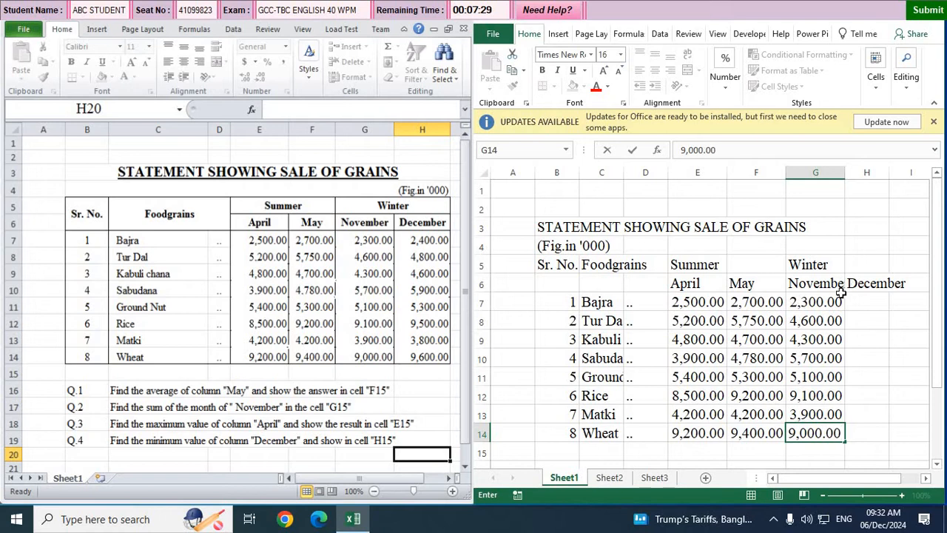
Step: Enter the December figures 2,400.00, 4,800.00 and 4,600.00 in cells H7 to H9
{"action": "left_click", "coordinate": [861, 300]}
{"action": "type", "text": "2,400.00"}
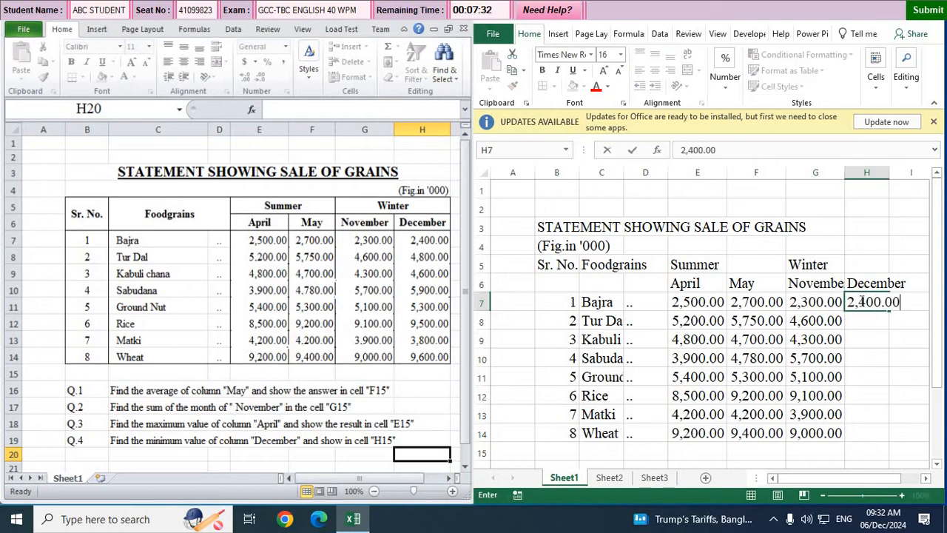
{"action": "key", "text": "Return"}
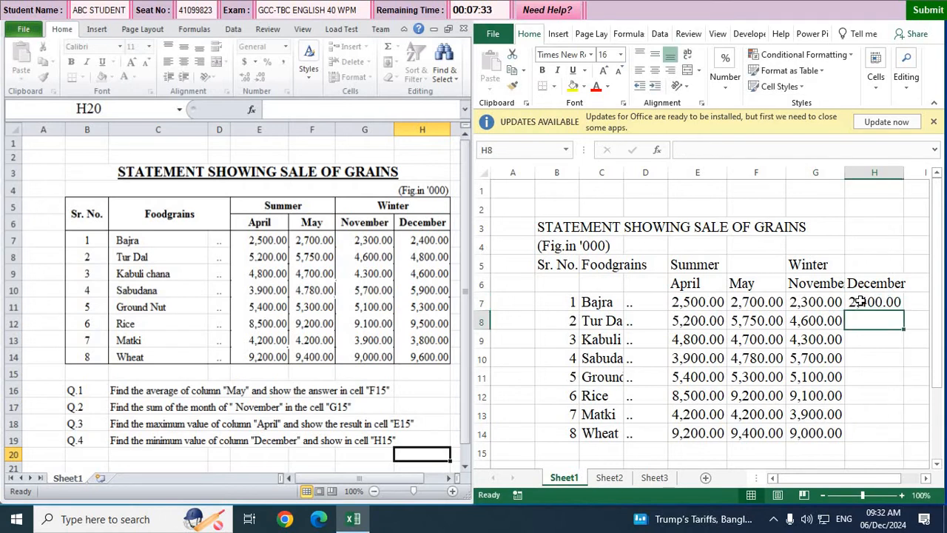
{"action": "type", "text": "4,800.00"}
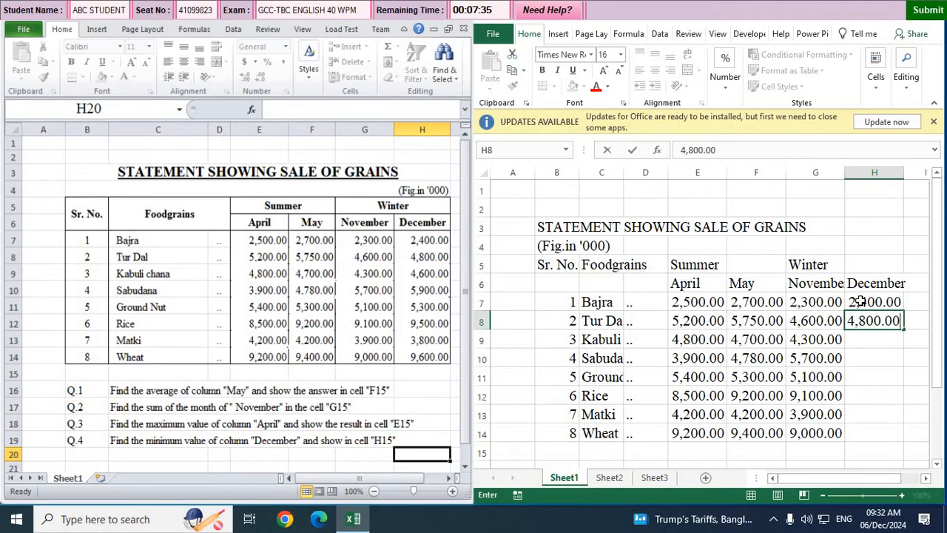
{"action": "key", "text": "Return"}
{"action": "type", "text": "4,"}
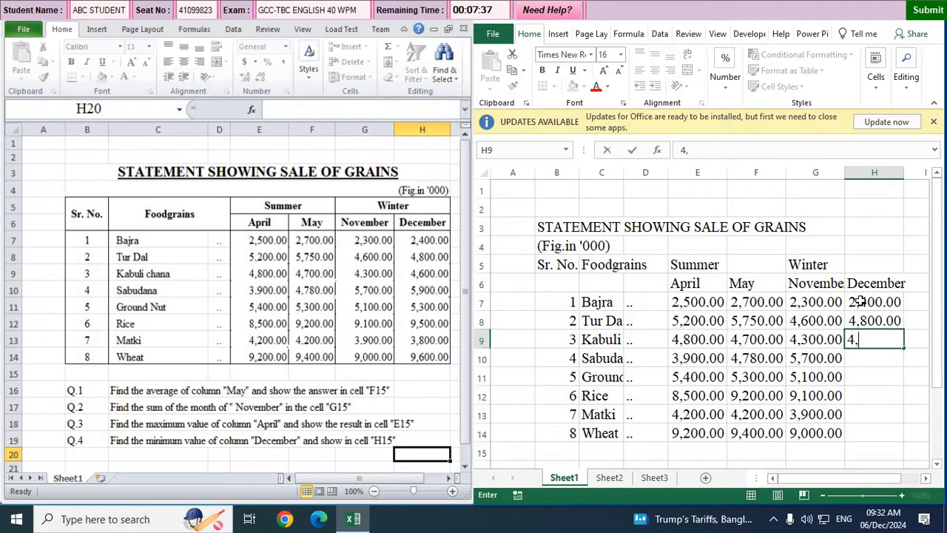
{"action": "type", "text": "600.00"}
{"action": "key", "text": "Return"}
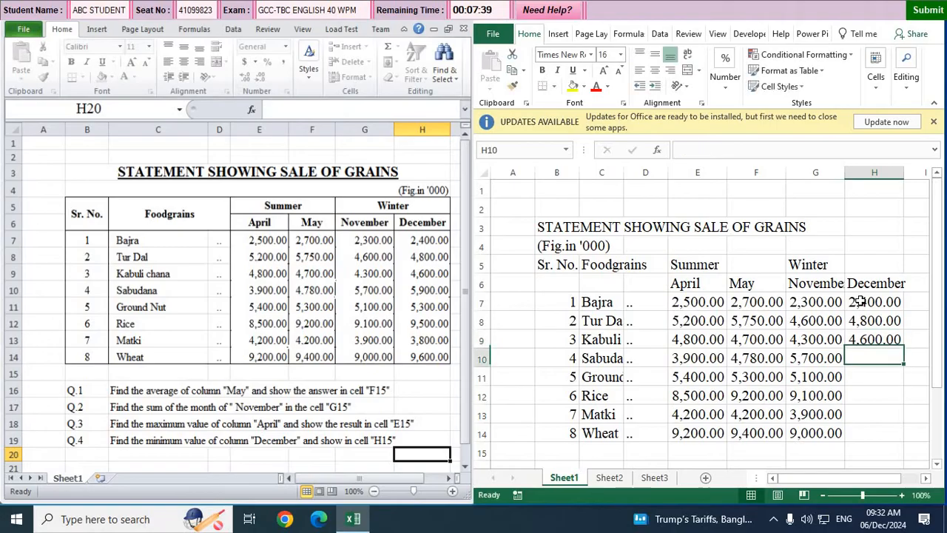
Step: Enter the December figures 5,900.00, 5,300.00 and 9,500.00 in cells H10 to H12
{"action": "type", "text": "5,900.00"}
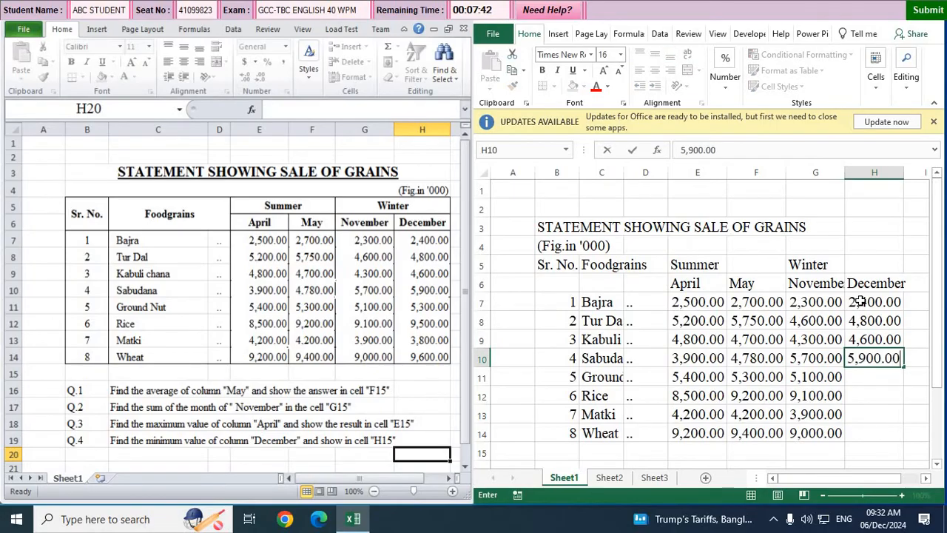
{"action": "key", "text": "Return"}
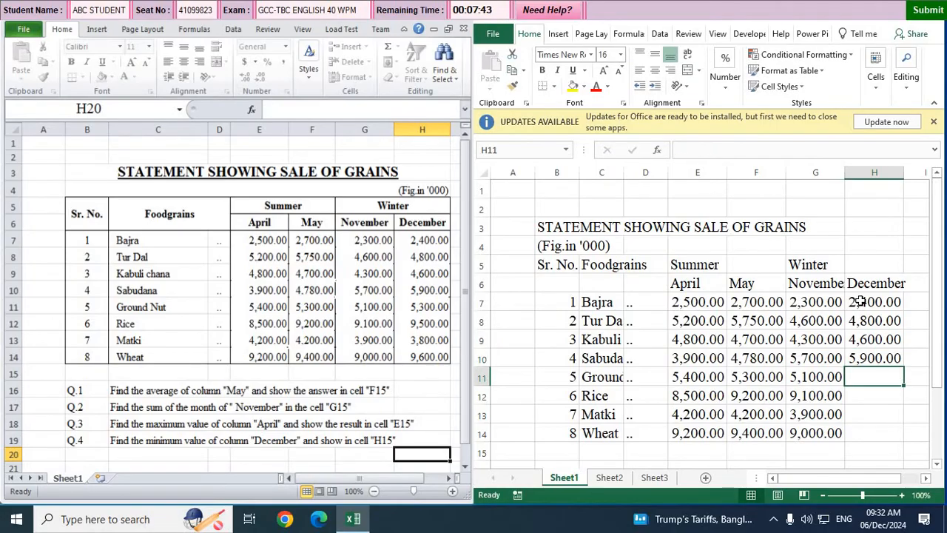
{"action": "type", "text": "5,300.00"}
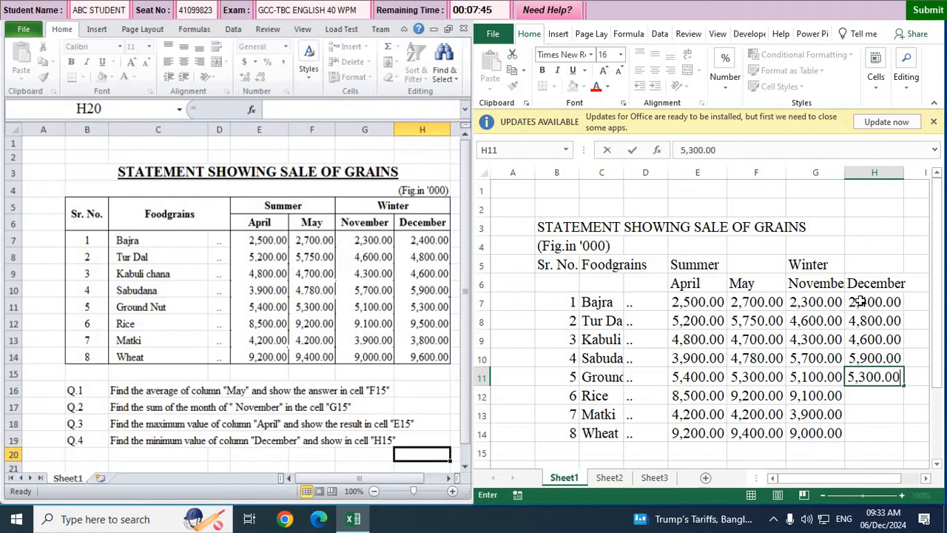
{"action": "key", "text": "Return"}
{"action": "type", "text": "9,5"}
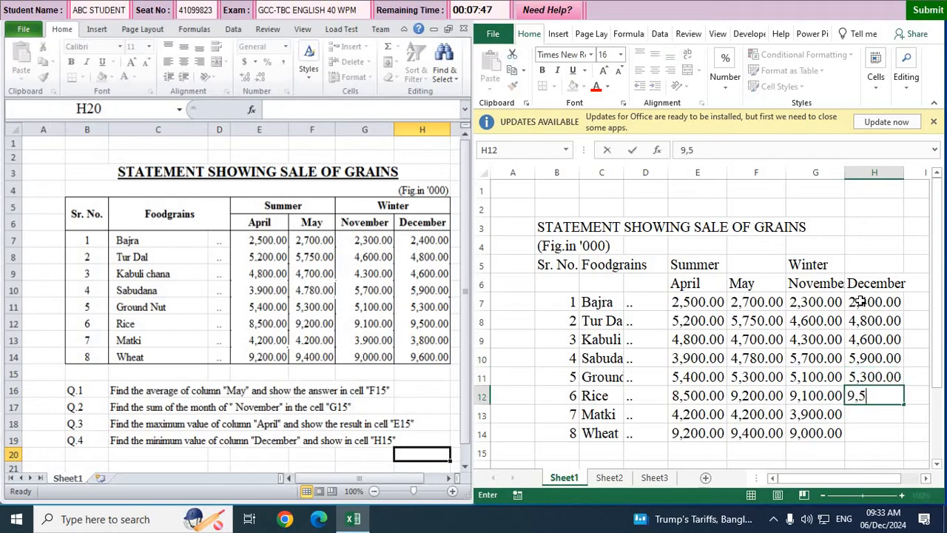
{"action": "type", "text": "00.00"}
{"action": "key", "text": "Return"}
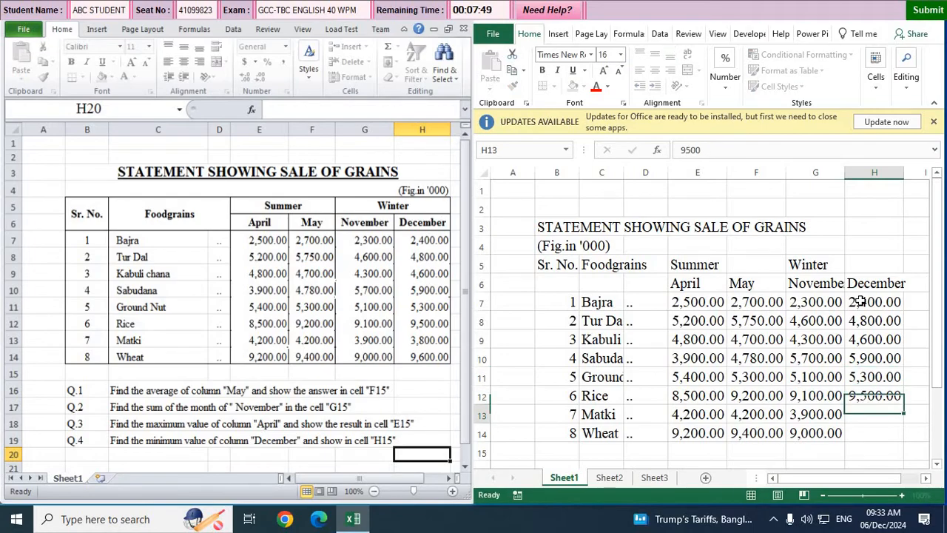
Step: Complete the December column with 3,800.00 for Matki in H13 and 9,600.00 for Wheat in H14
{"action": "type", "text": "9"}
{"action": "key", "text": "BackSpace"}
{"action": "type", "text": "3"}
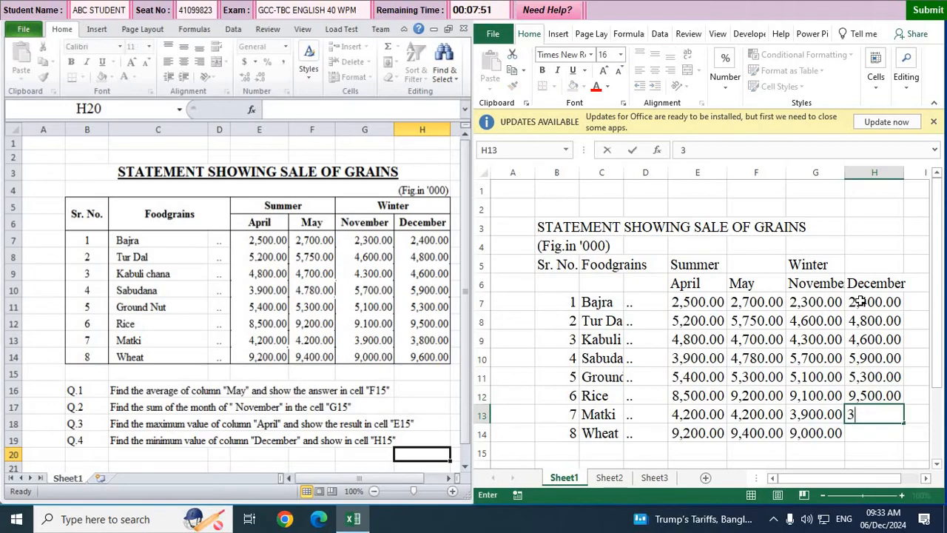
{"action": "type", "text": ",800.00"}
{"action": "key", "text": "Return"}
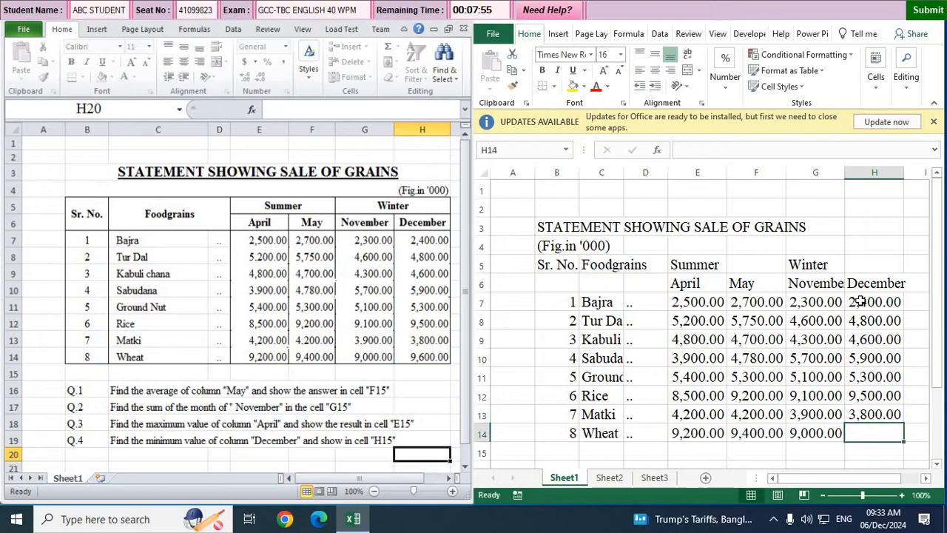
{"action": "type", "text": "9,600.00"}
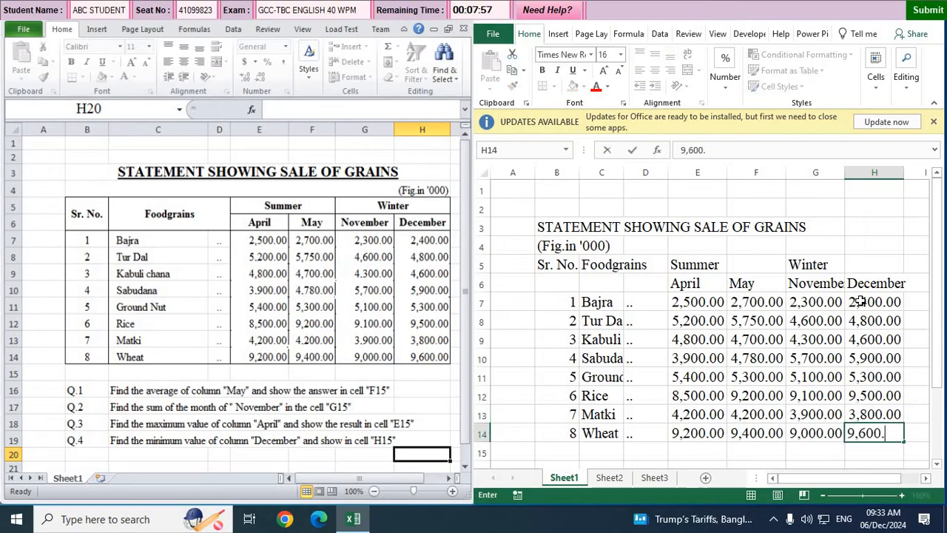
{"action": "left_click", "coordinate": [681, 453]}
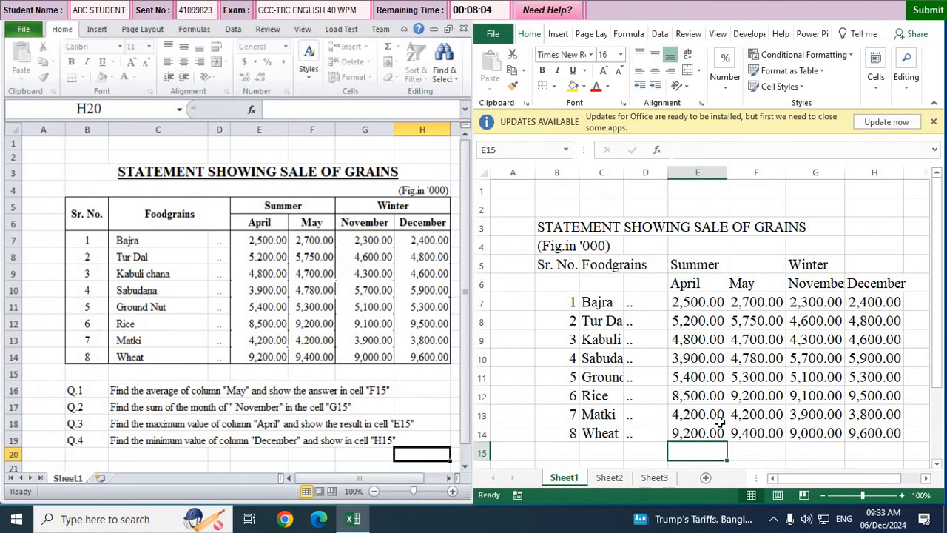
Step: Calculate the average of the May figures F7:F14 in cell F15 with the AVERAGE function
{"action": "scroll", "coordinate": [683, 368], "scroll_direction": "down", "scroll_amount": 2}
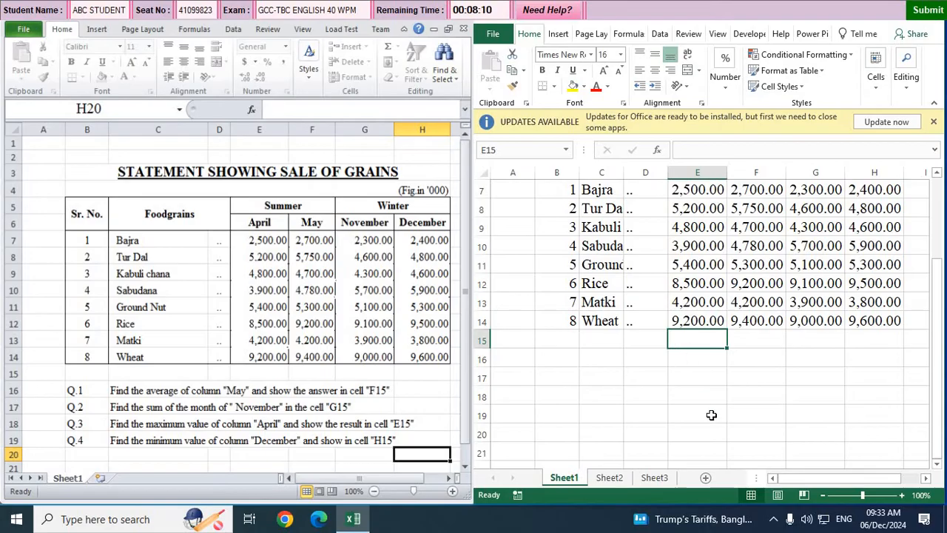
{"action": "scroll", "coordinate": [712, 416], "scroll_direction": "up", "scroll_amount": 2}
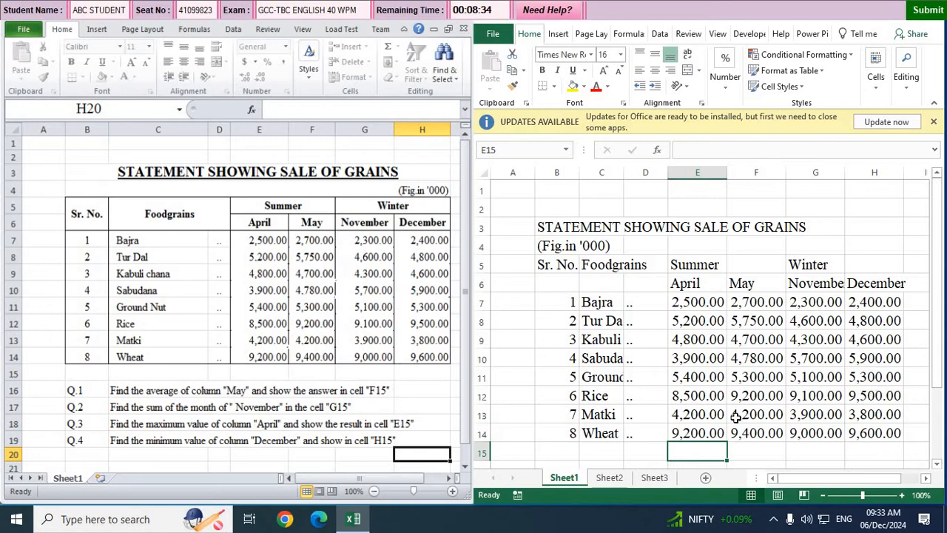
{"action": "scroll", "coordinate": [697, 417], "scroll_direction": "down", "scroll_amount": 1}
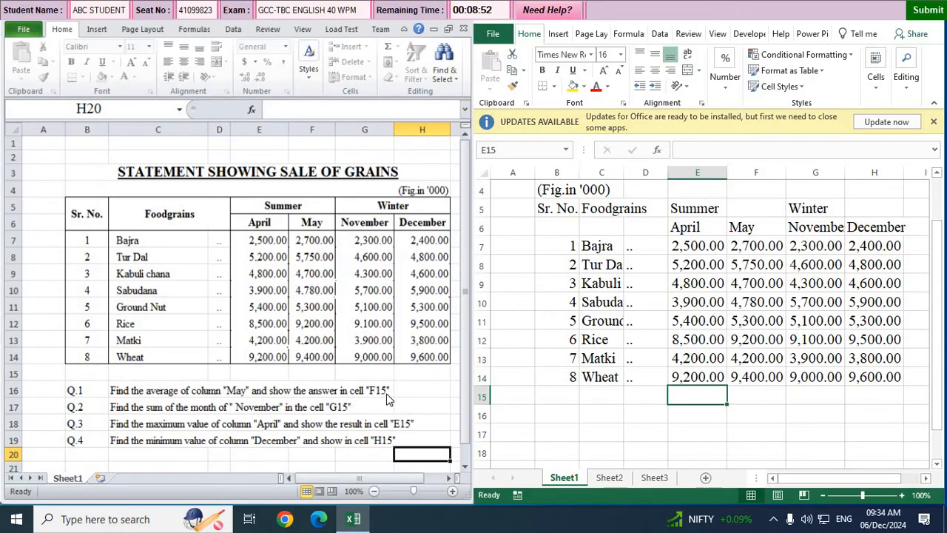
{"action": "left_click", "coordinate": [742, 398]}
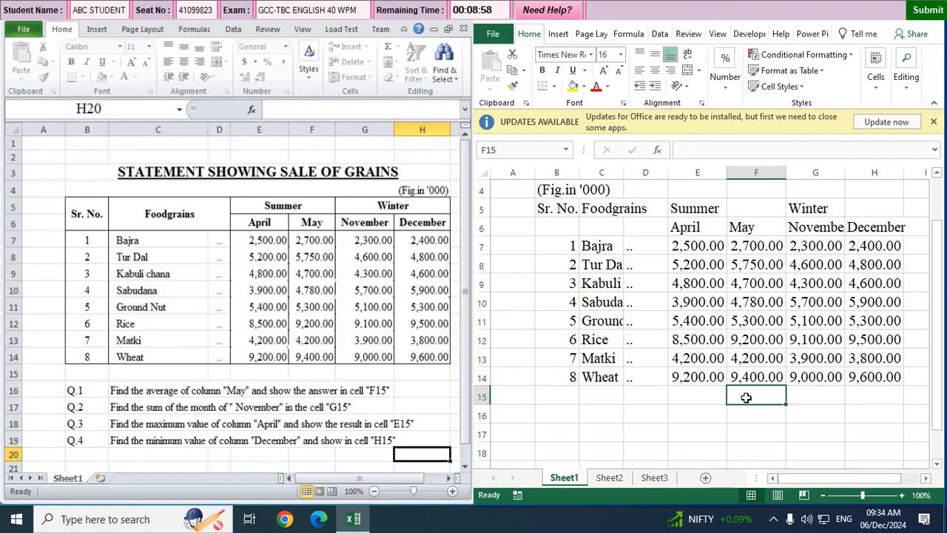
{"action": "left_click", "coordinate": [623, 37]}
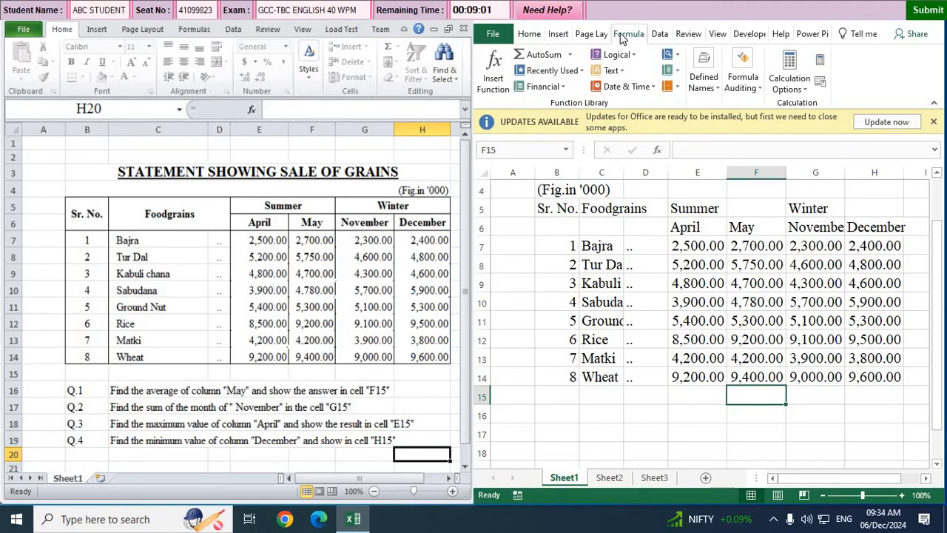
{"action": "left_click", "coordinate": [571, 55]}
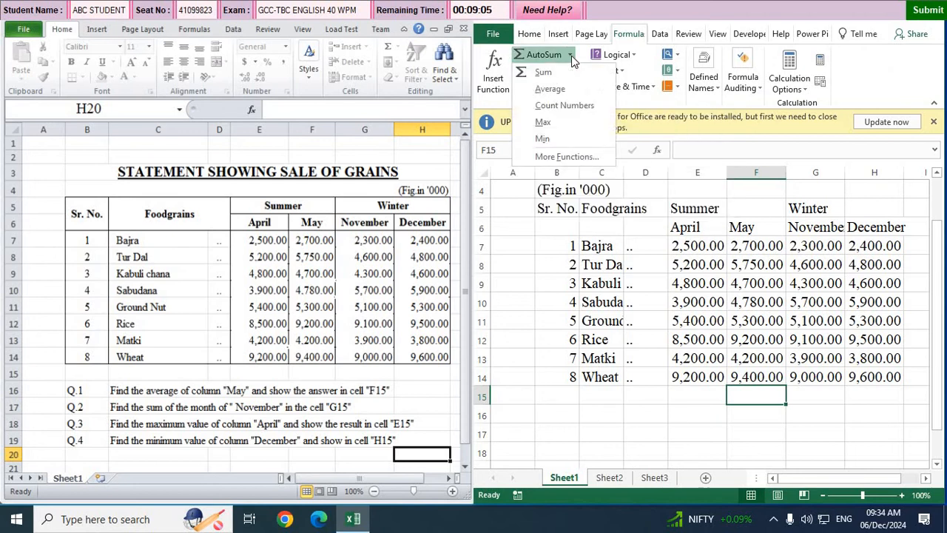
{"action": "left_click", "coordinate": [551, 90]}
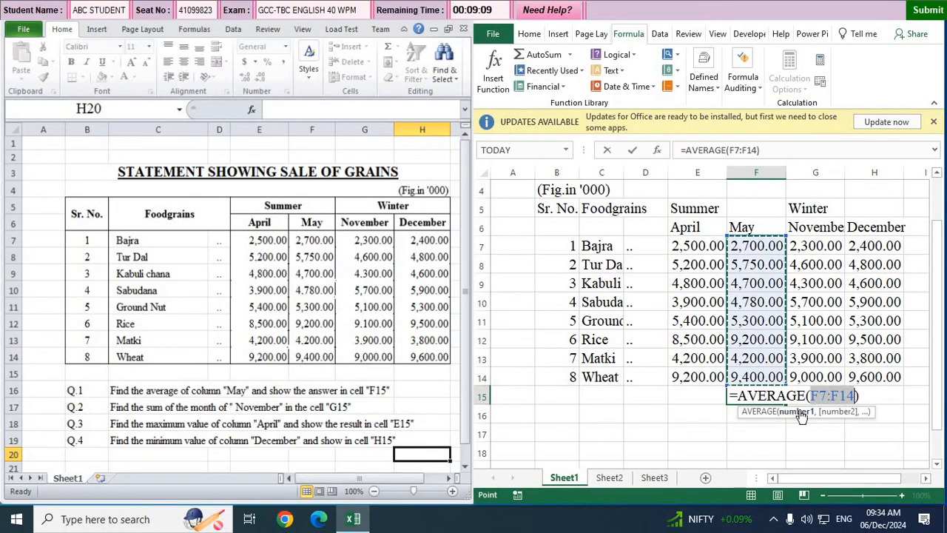
{"action": "key", "text": "Return"}
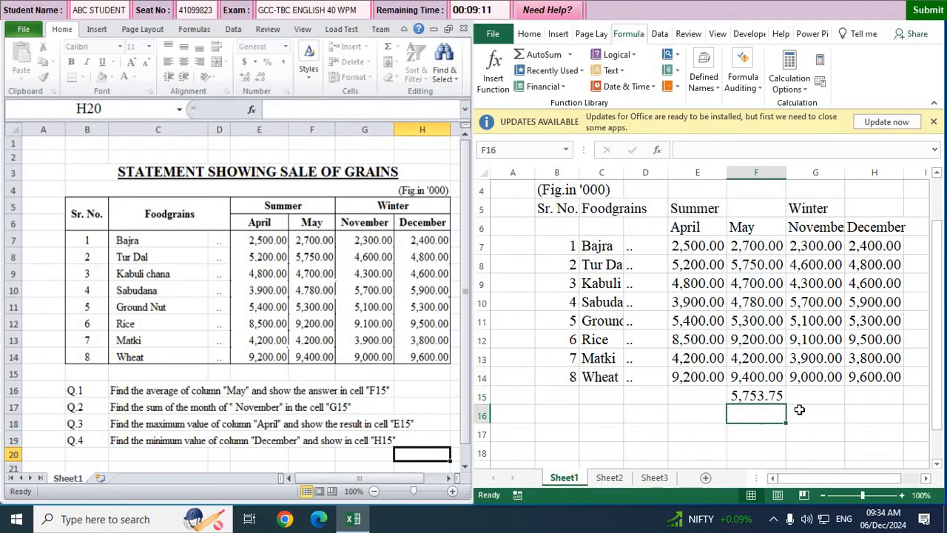
{"action": "left_click", "coordinate": [769, 396]}
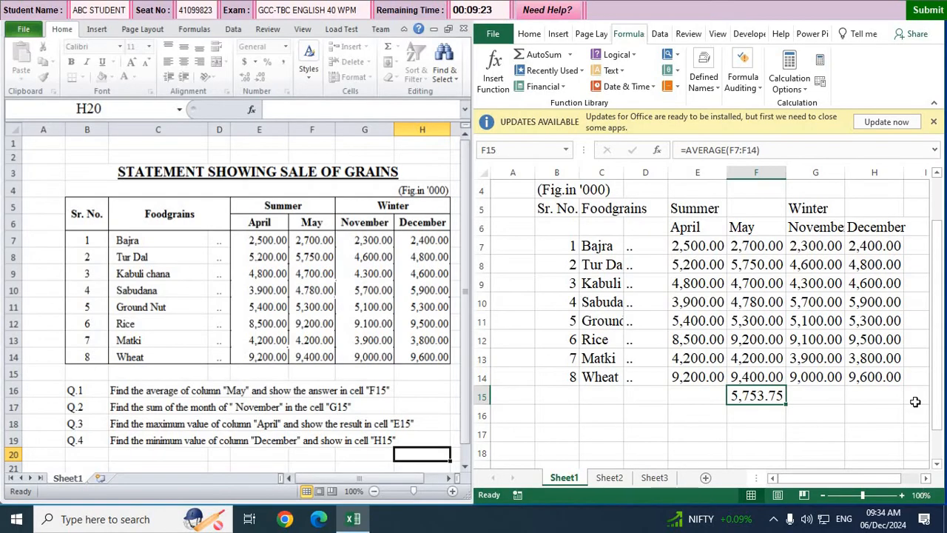
Step: Calculate the sum of the November figures G7:G14 in cell G15
{"action": "left_click", "coordinate": [810, 394]}
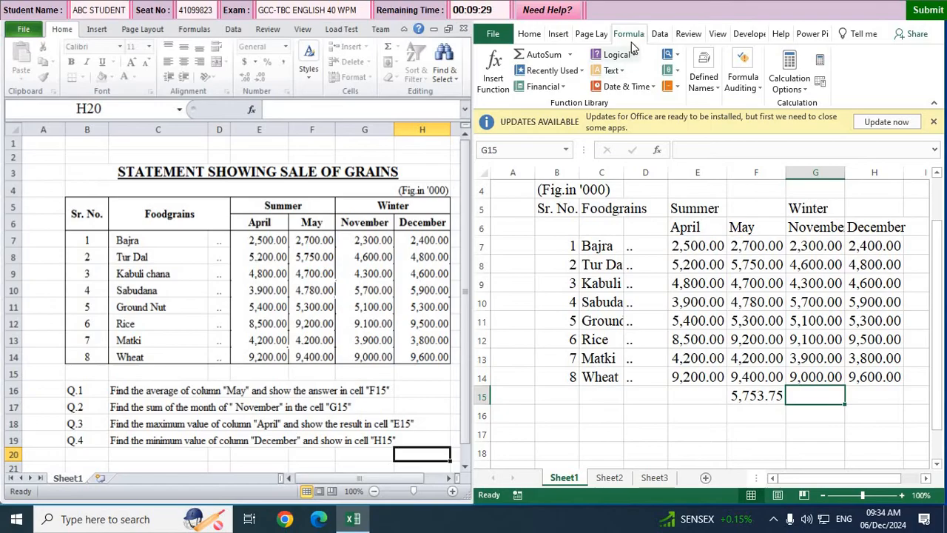
{"action": "left_click", "coordinate": [572, 59]}
{"action": "left_click", "coordinate": [548, 71]}
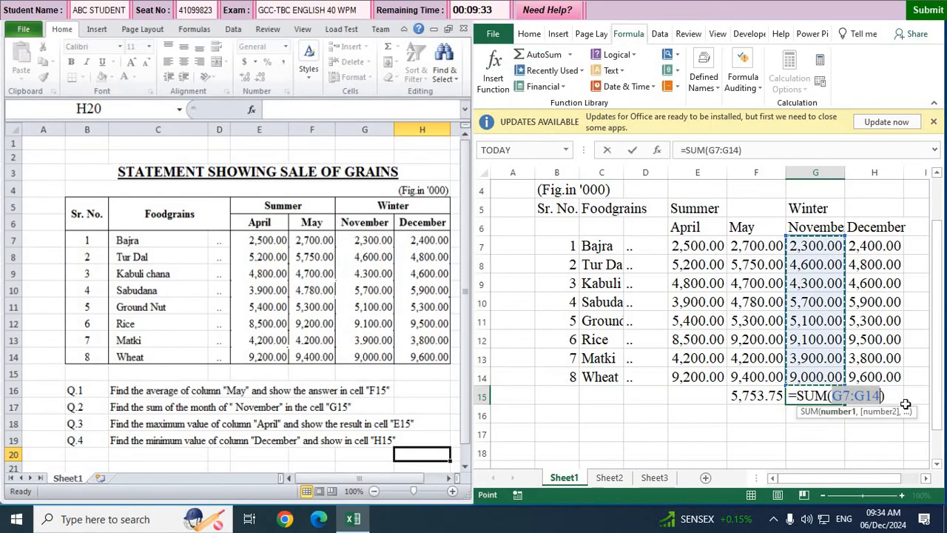
{"action": "key", "text": "Return"}
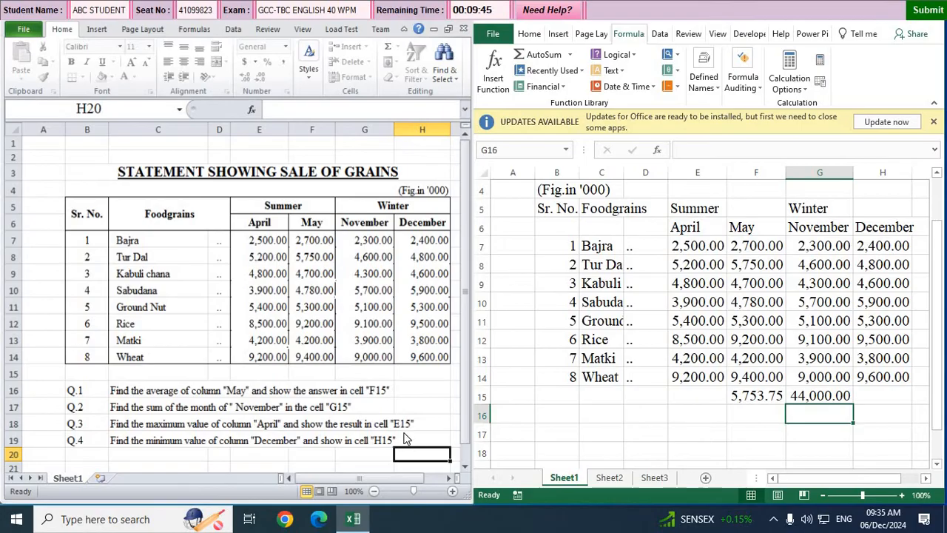
Step: Find the maximum of the April figures E7:E14 in cell E15 with the MAX function
{"action": "left_click", "coordinate": [683, 401]}
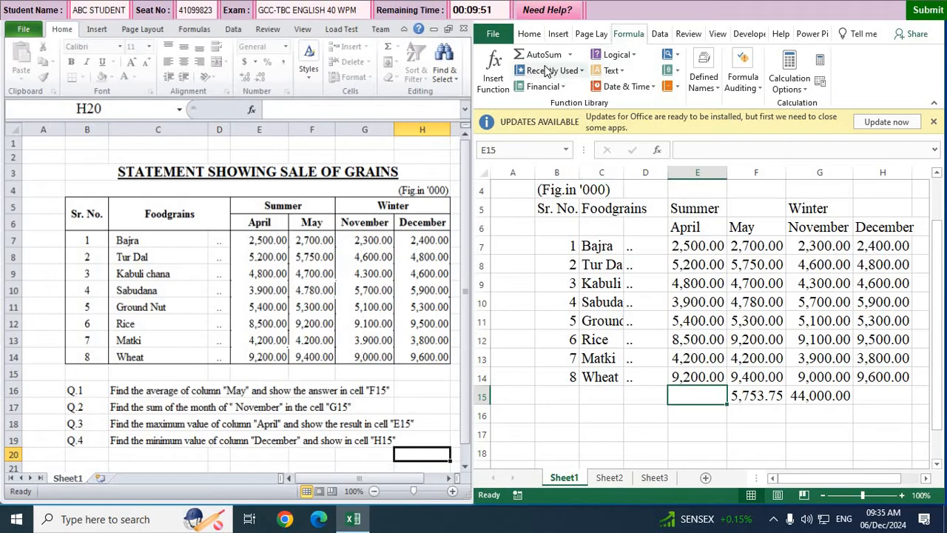
{"action": "left_click", "coordinate": [572, 58]}
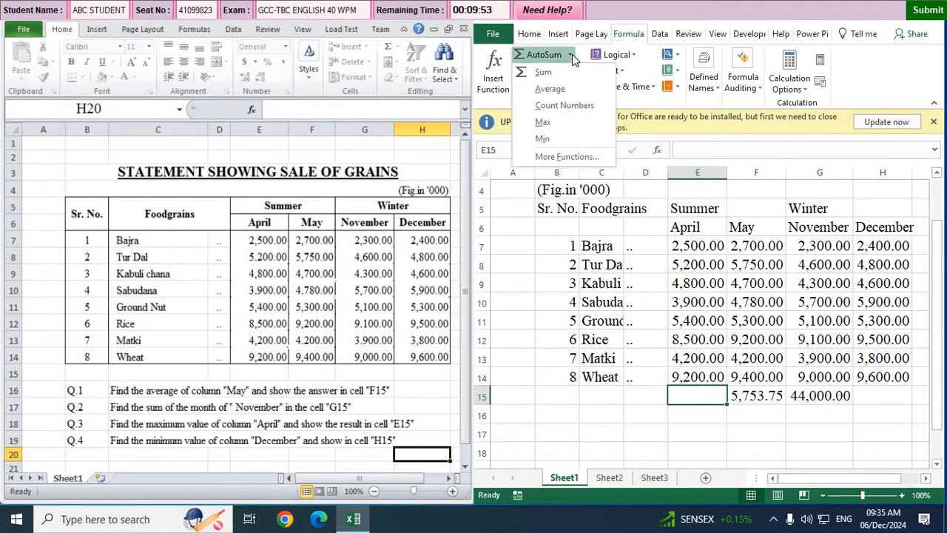
{"action": "left_click", "coordinate": [544, 126]}
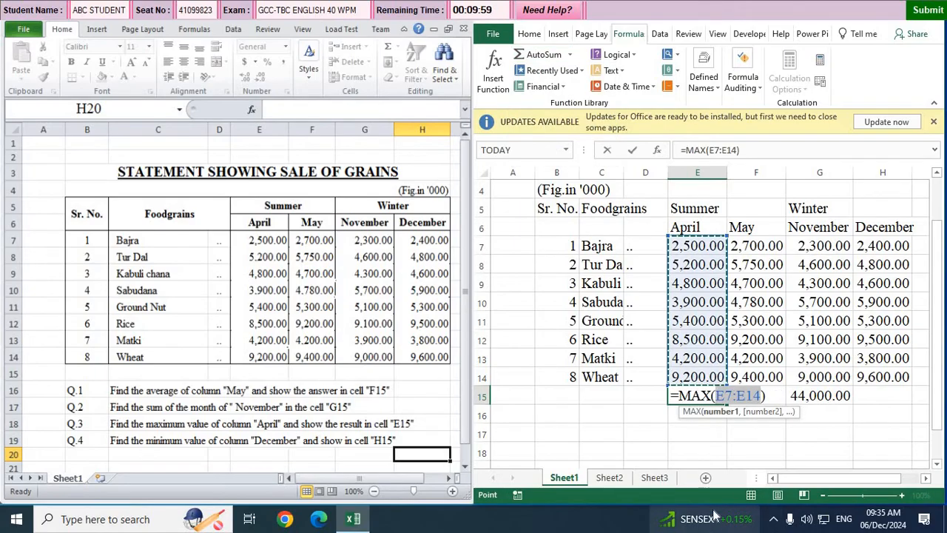
{"action": "key", "text": "Return"}
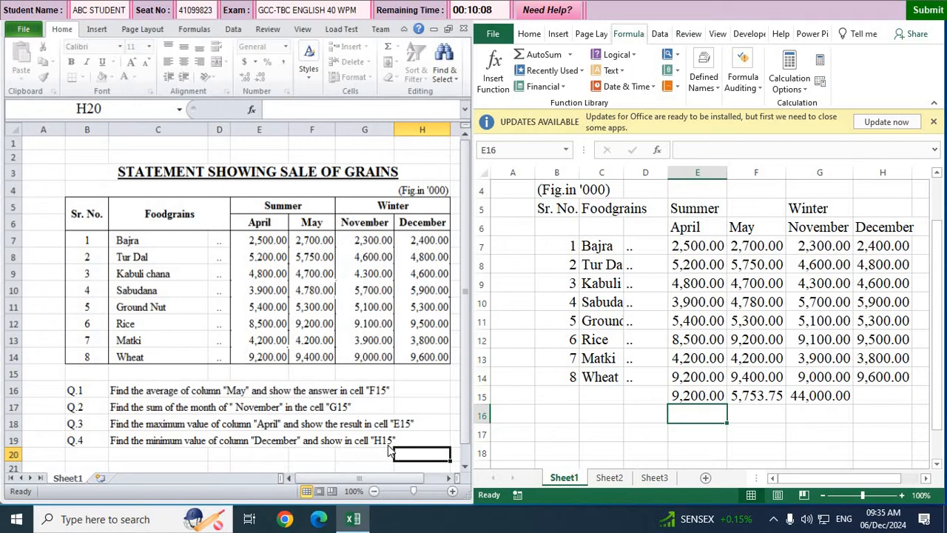
Step: Find the minimum of the December figures H7:H14 in cell H15 with MIN, and review the formulas in E15 to H15
{"action": "left_click", "coordinate": [885, 397]}
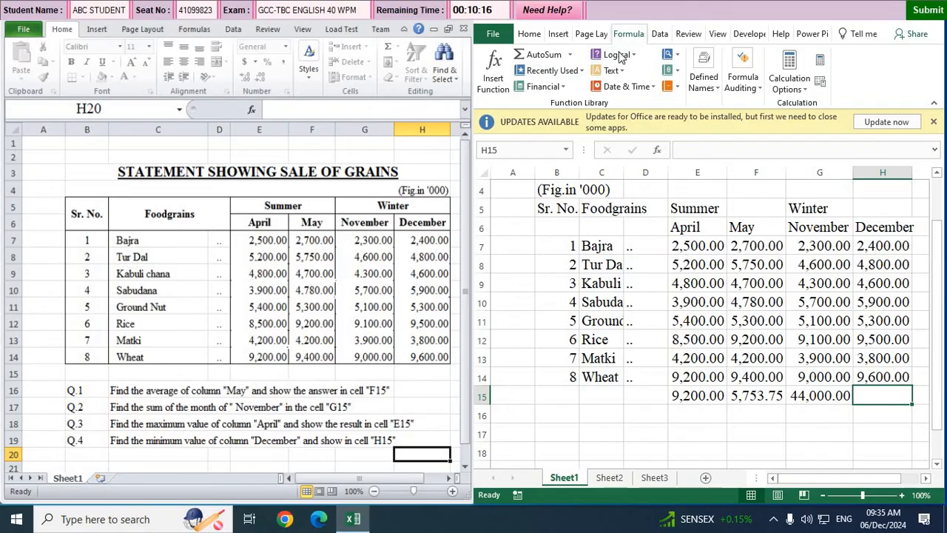
{"action": "left_click", "coordinate": [570, 54]}
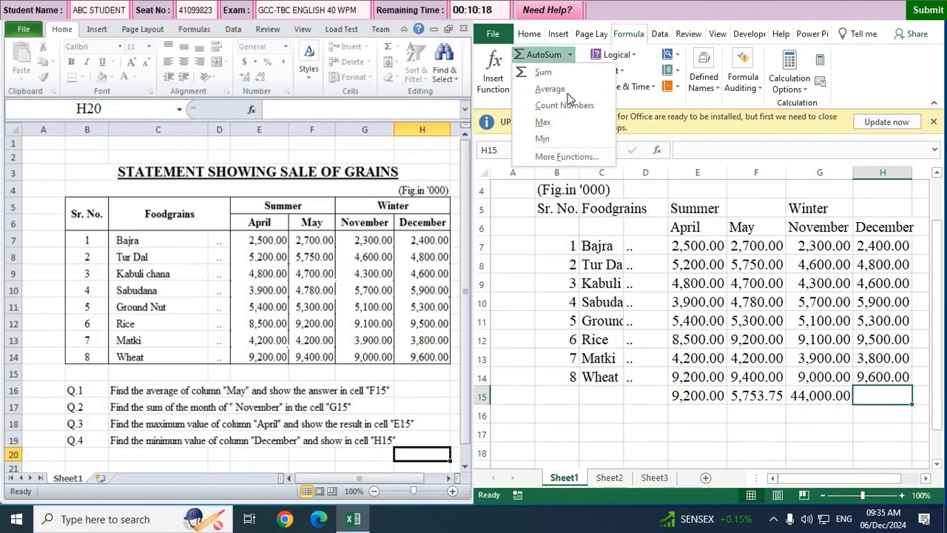
{"action": "left_click", "coordinate": [557, 139]}
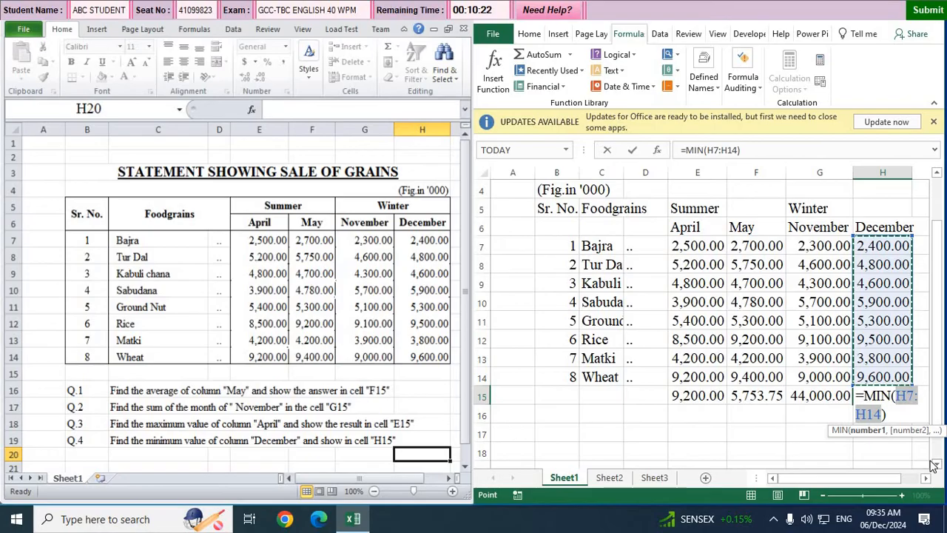
{"action": "key", "text": "Return"}
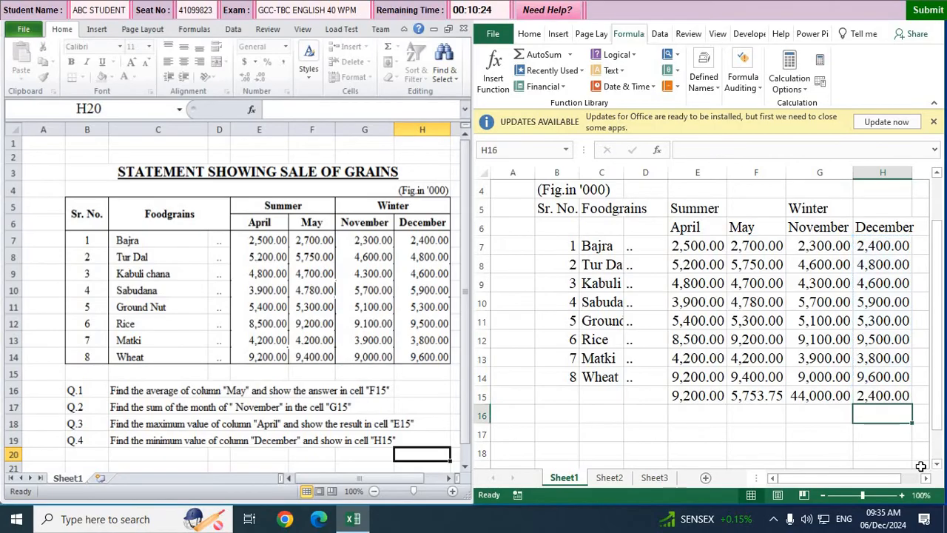
{"action": "left_click", "coordinate": [686, 396]}
{"action": "left_click", "coordinate": [755, 396]}
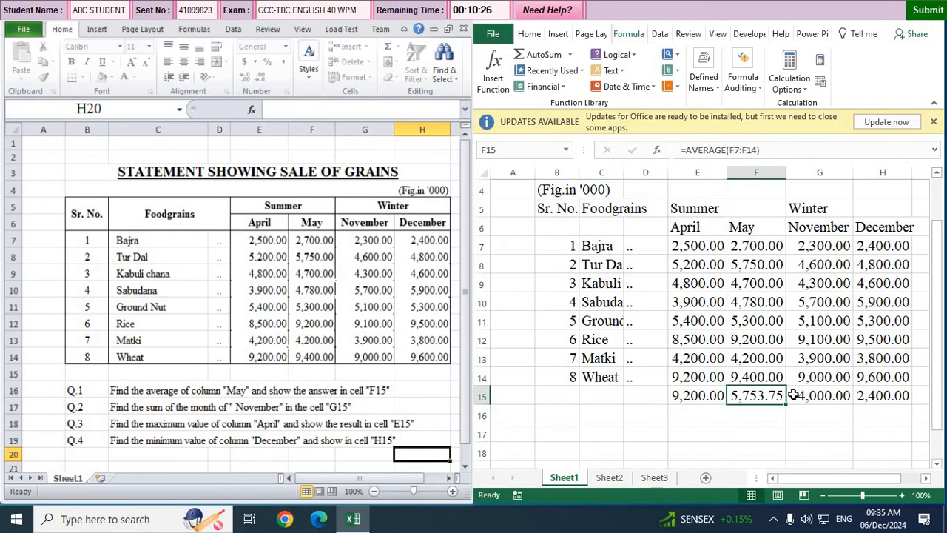
{"action": "left_click", "coordinate": [818, 396]}
{"action": "left_click", "coordinate": [872, 398]}
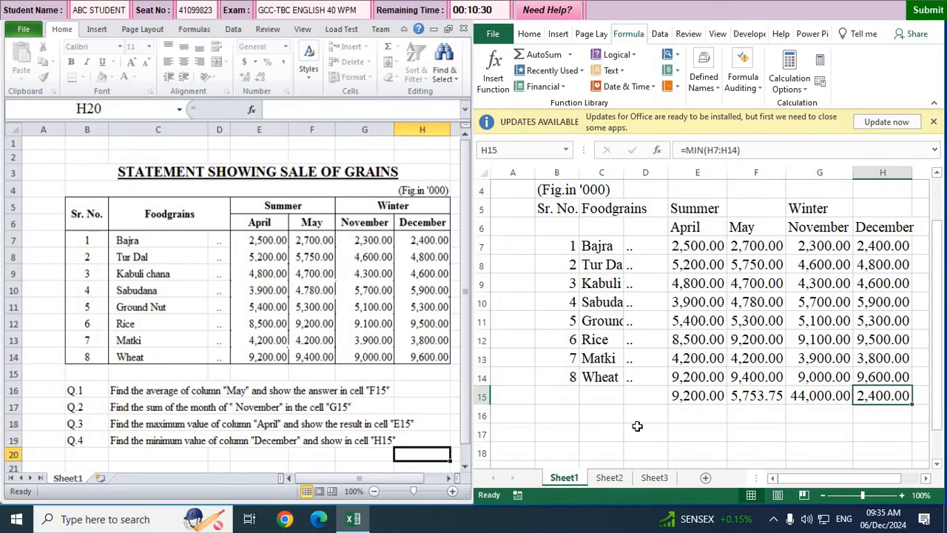
Step: Widen column B so that the "Sr. No." heading fits with room to spare
{"action": "scroll", "coordinate": [656, 417], "scroll_direction": "up", "scroll_amount": 1}
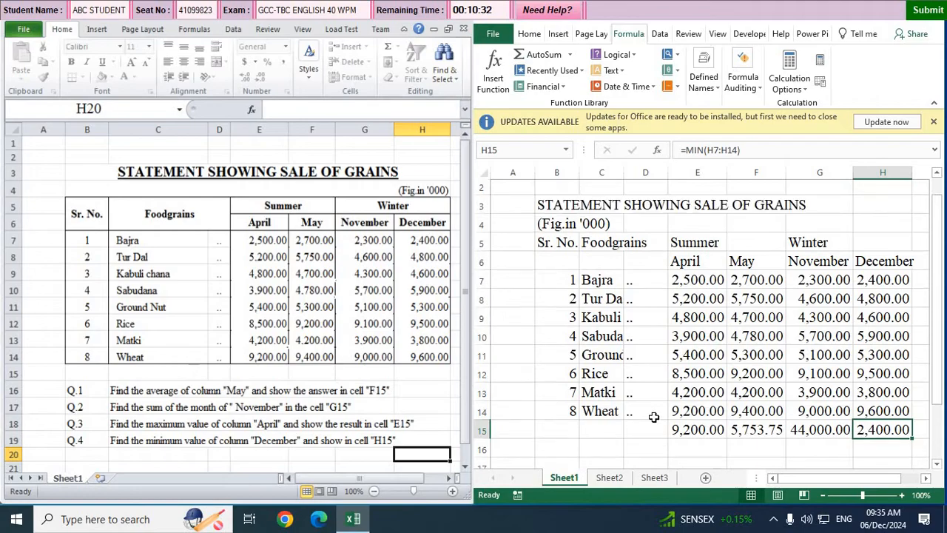
{"action": "left_click", "coordinate": [551, 264]}
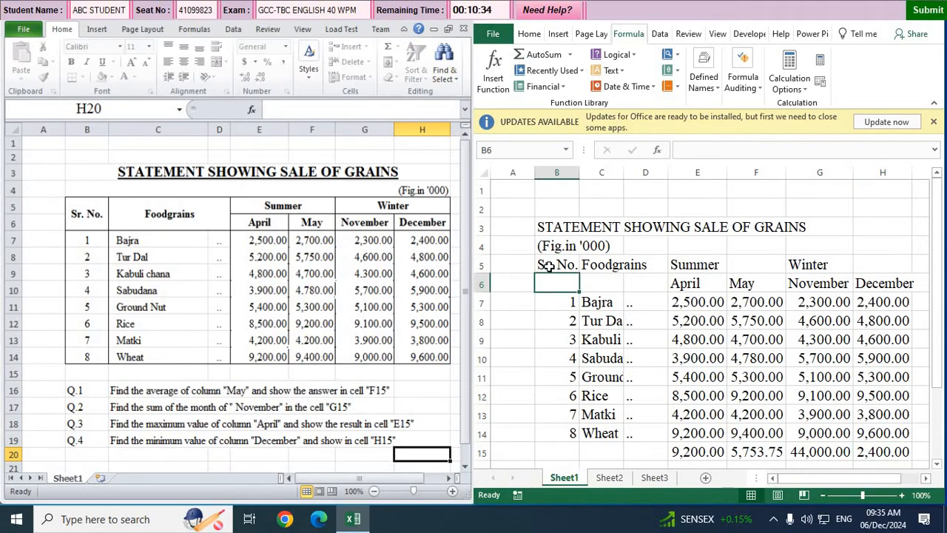
{"action": "key", "text": "Right"}
{"action": "key", "text": "Right"}
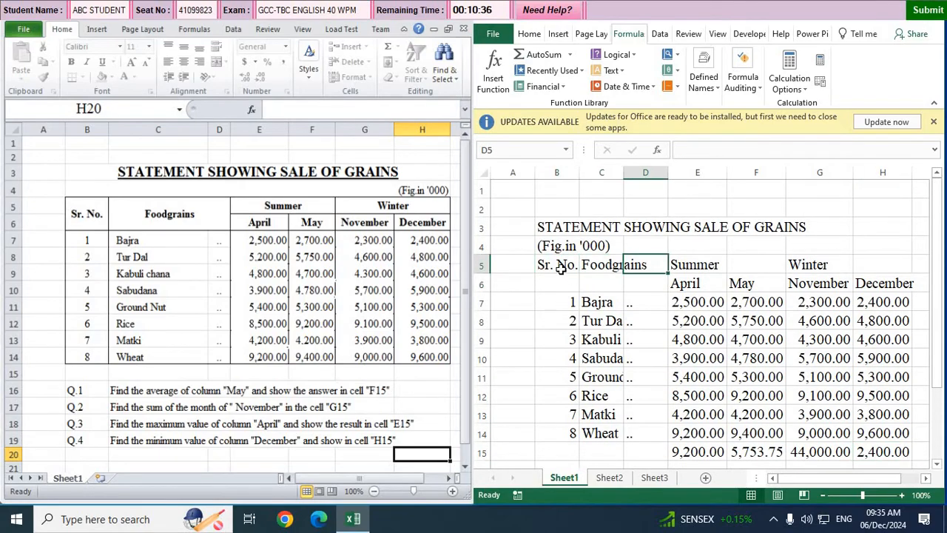
{"action": "left_click", "coordinate": [561, 269]}
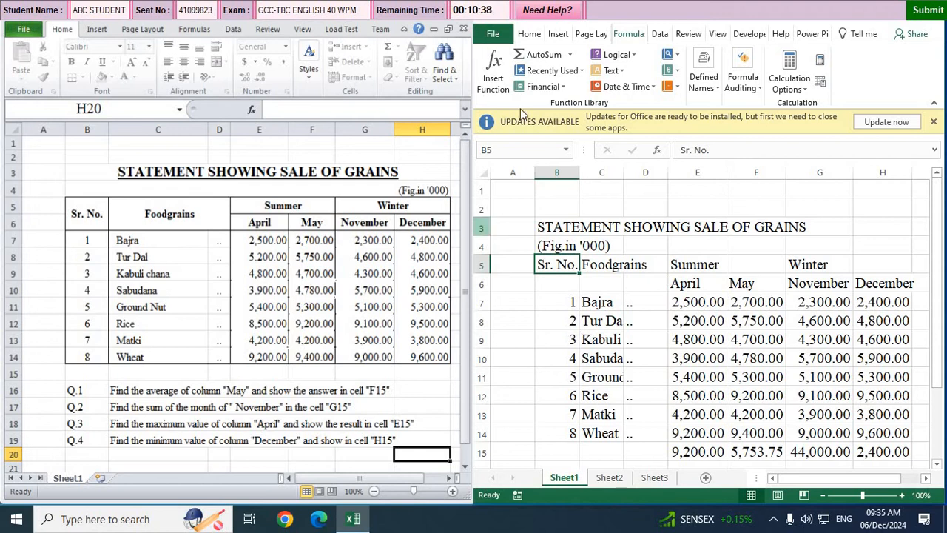
{"action": "left_click_drag", "start_coordinate": [580, 176], "coordinate": [619, 186]}
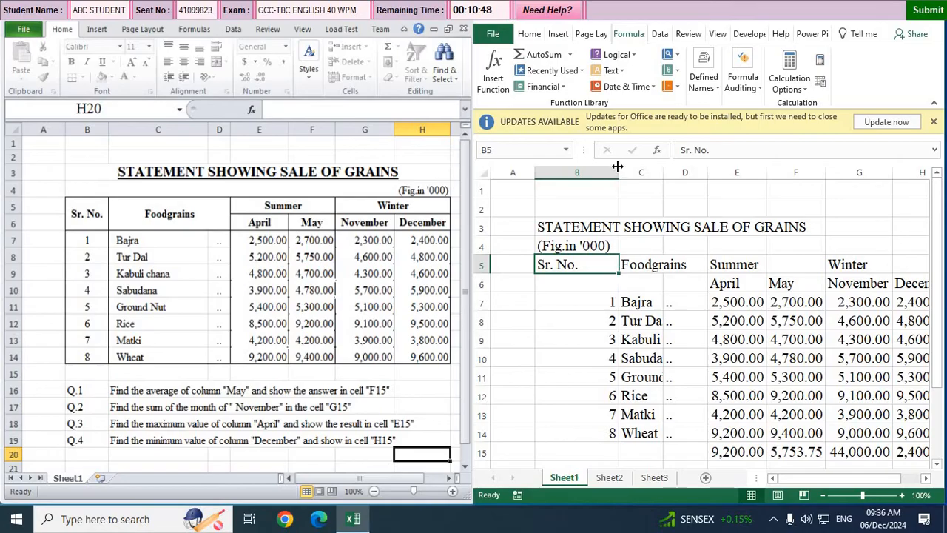
{"action": "left_click_drag", "start_coordinate": [617, 175], "coordinate": [605, 177]}
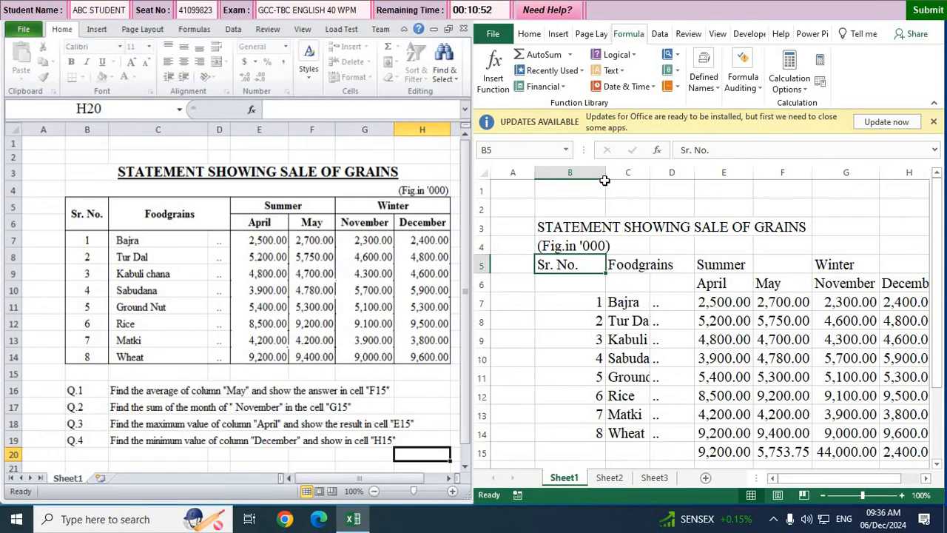
Step: Widen column C to fit the full foodgrain names and narrow column D around the ".." entries
{"action": "left_click", "coordinate": [616, 265]}
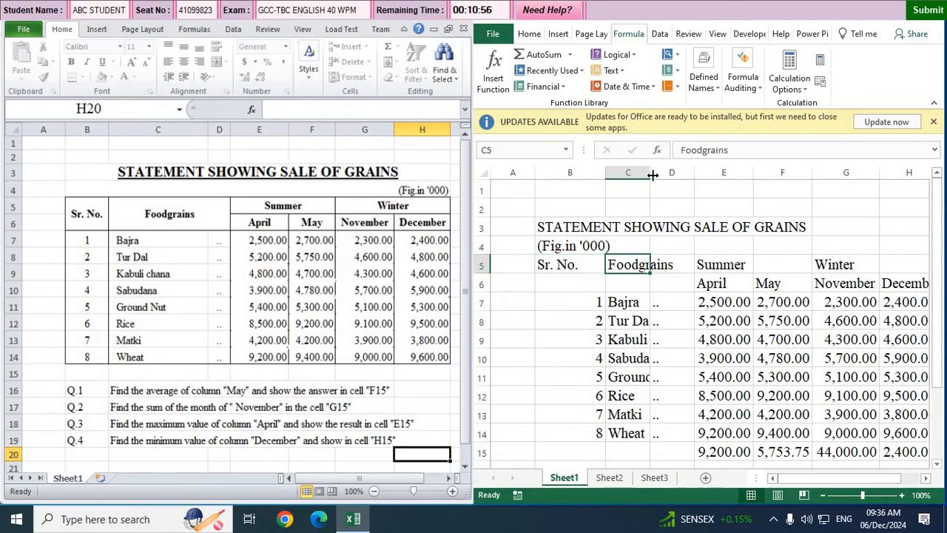
{"action": "left_click_drag", "start_coordinate": [653, 175], "coordinate": [727, 191]}
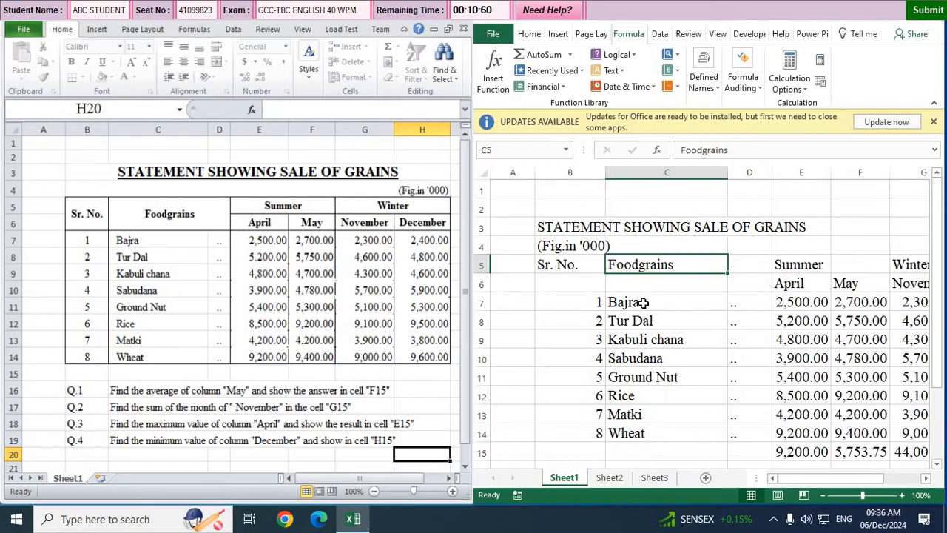
{"action": "left_click", "coordinate": [750, 265]}
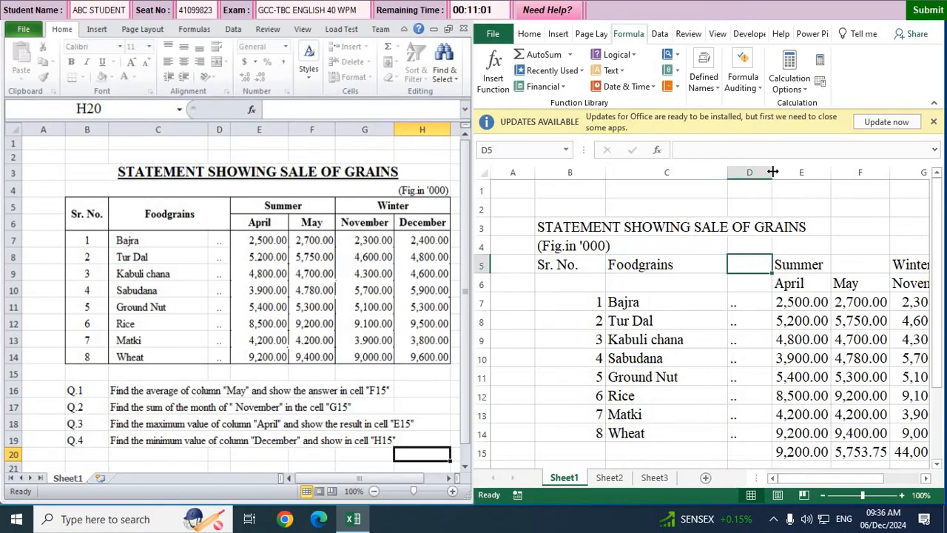
{"action": "left_click_drag", "start_coordinate": [773, 172], "coordinate": [752, 172]}
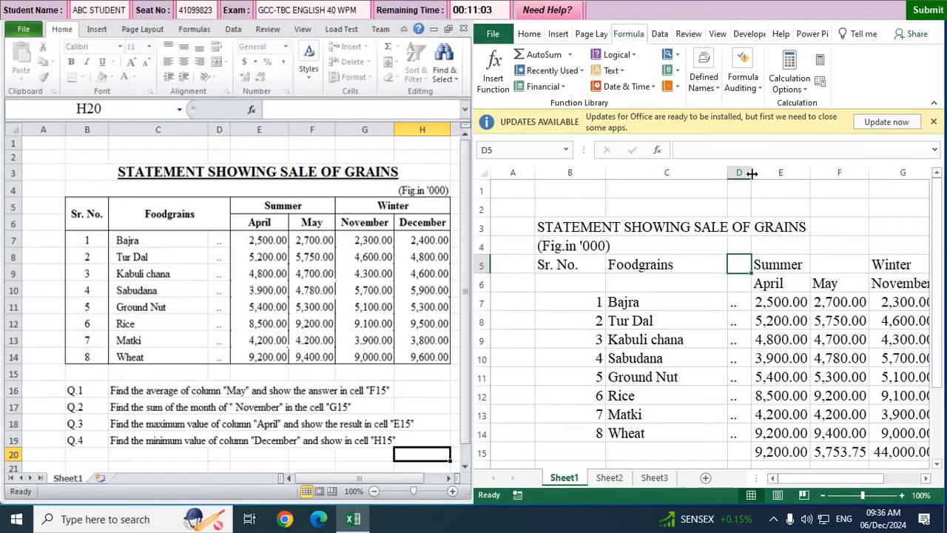
Step: Widen the month columns E to H together to one equal width that fits their headings and figures
{"action": "left_click_drag", "start_coordinate": [797, 480], "coordinate": [838, 480]}
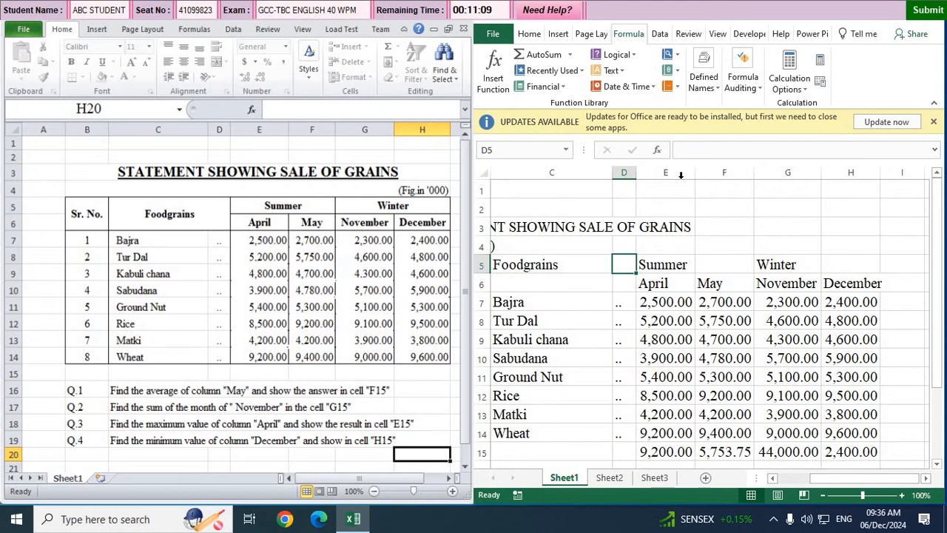
{"action": "left_click_drag", "start_coordinate": [681, 178], "coordinate": [835, 193]}
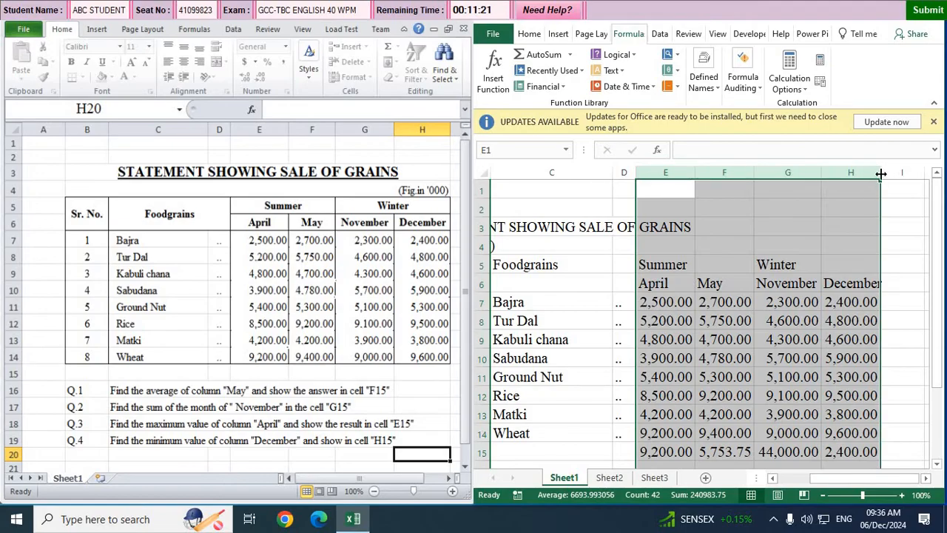
{"action": "left_click_drag", "start_coordinate": [880, 173], "coordinate": [900, 173]}
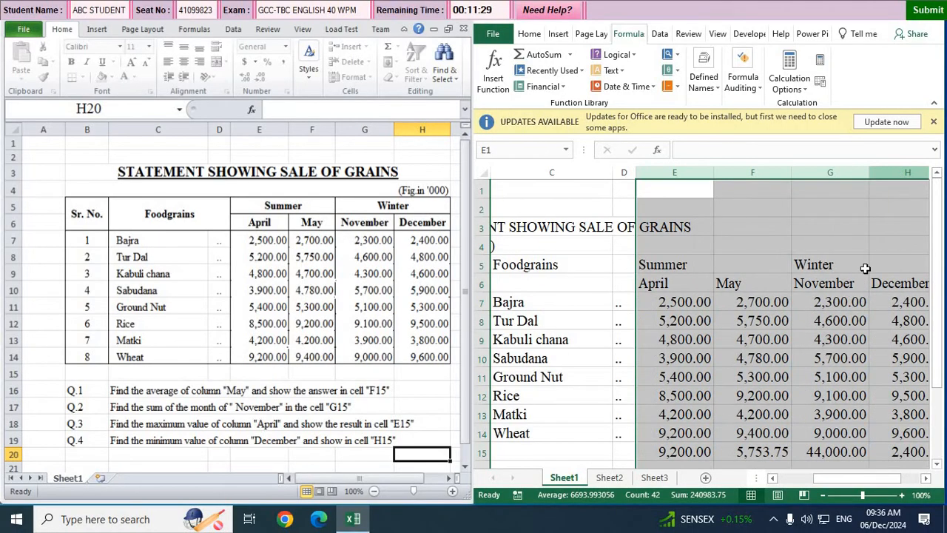
Step: Make the title "STATEMENT SHOWING SALE OF GRAINS" in B3:H3 bold and underlined
{"action": "left_click_drag", "start_coordinate": [839, 479], "coordinate": [858, 480]}
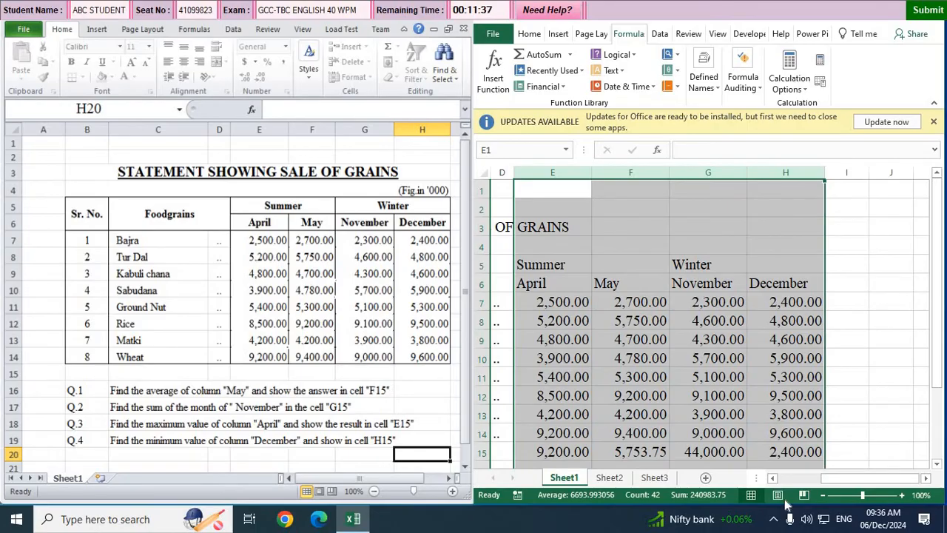
{"action": "left_click_drag", "start_coordinate": [856, 481], "coordinate": [816, 485]}
{"action": "left_click", "coordinate": [590, 452]}
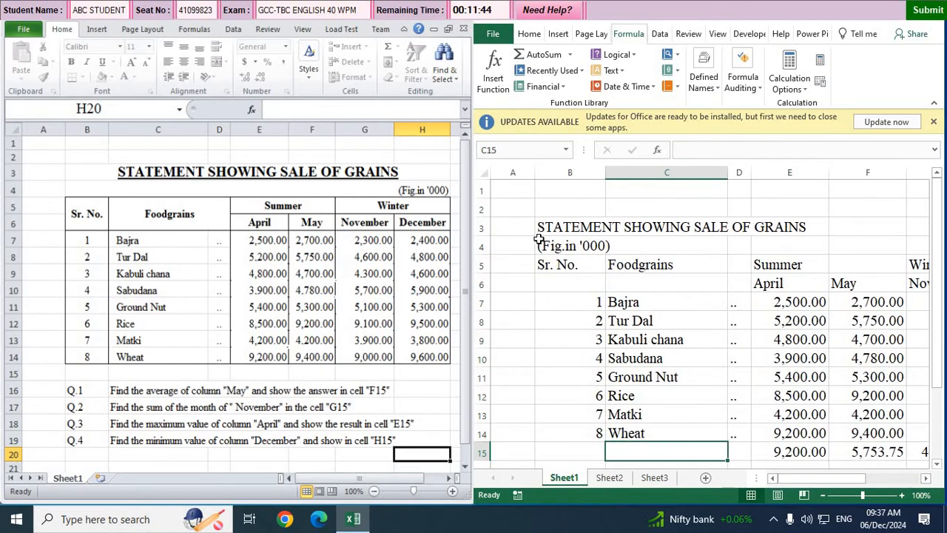
{"action": "left_click", "coordinate": [574, 226]}
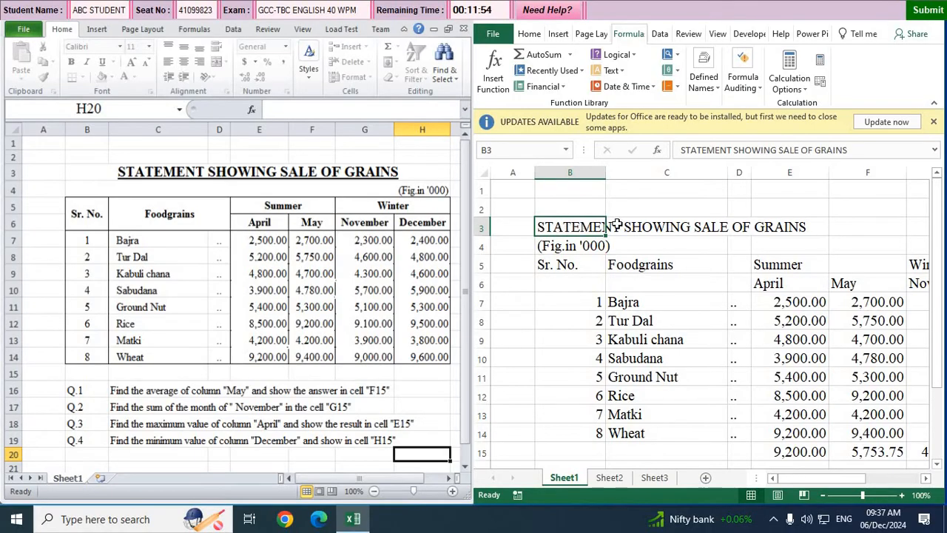
{"action": "left_click_drag", "start_coordinate": [616, 226], "coordinate": [803, 234]}
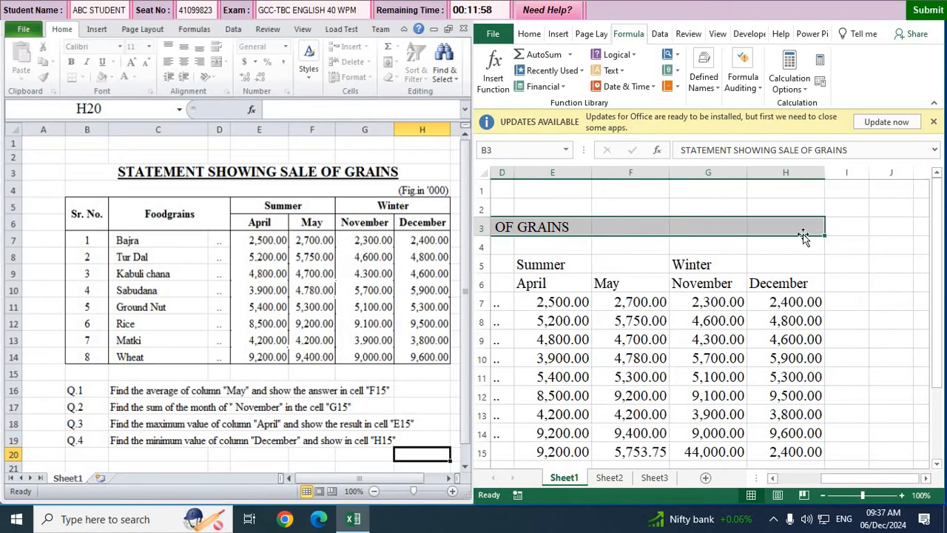
{"action": "left_click_drag", "start_coordinate": [825, 475], "coordinate": [775, 479]}
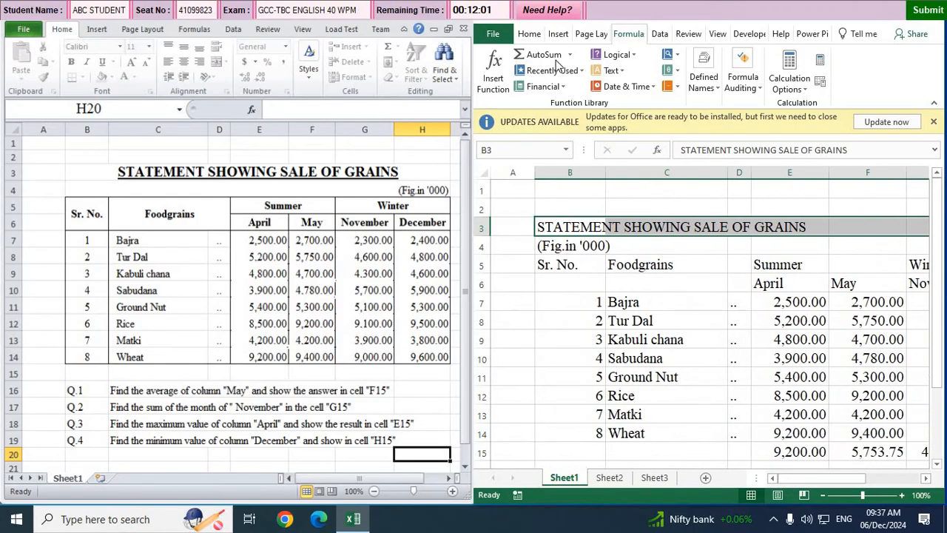
{"action": "left_click", "coordinate": [528, 34]}
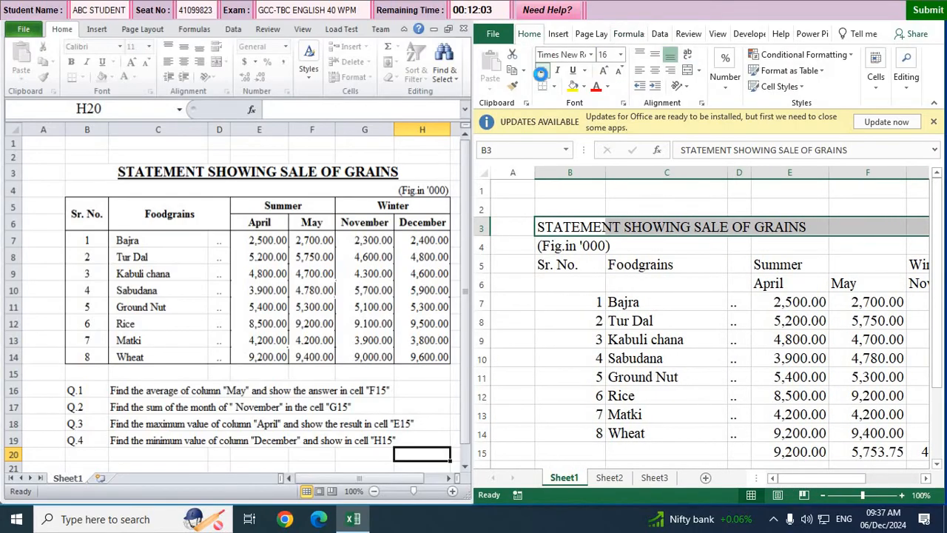
{"action": "left_click", "coordinate": [541, 70]}
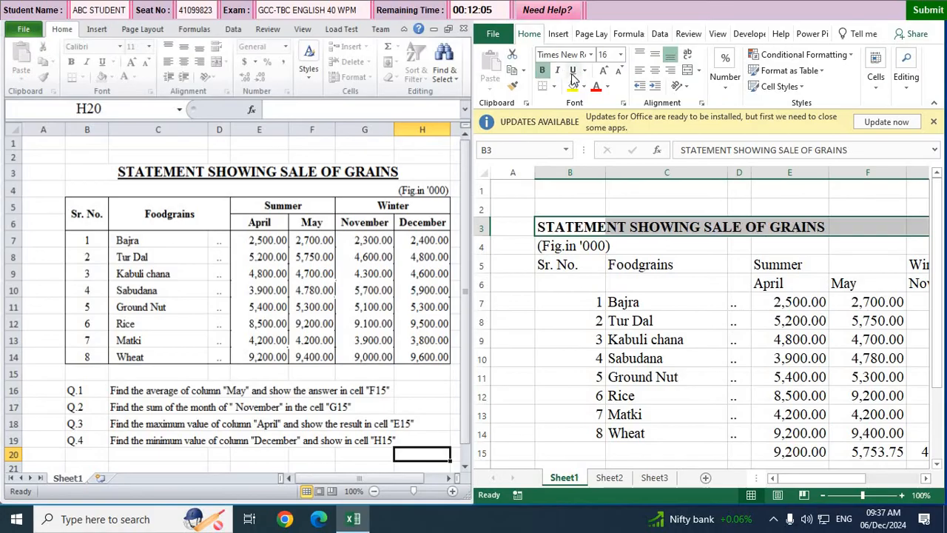
{"action": "left_click", "coordinate": [572, 71]}
Step: Set the title's font size to 16 and merge and centre it across B3:H3
{"action": "left_click", "coordinate": [622, 55]}
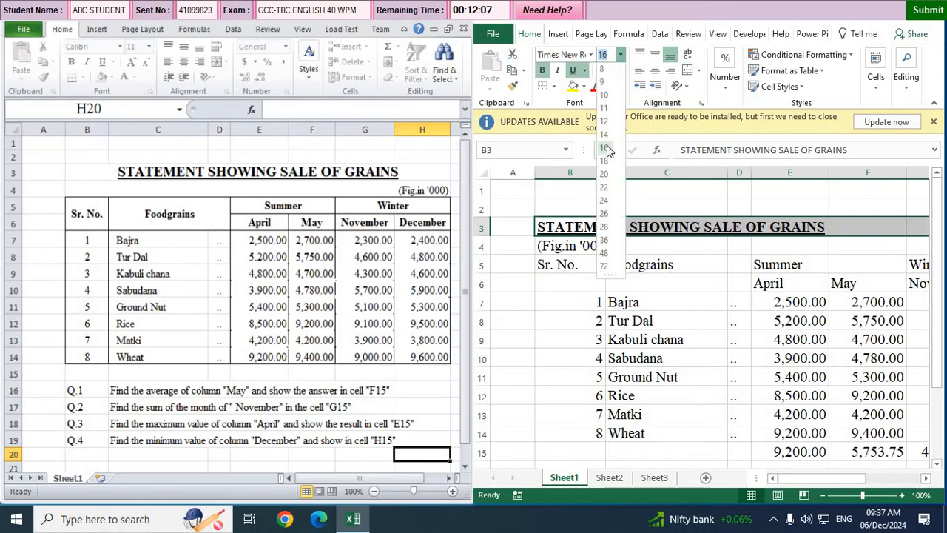
{"action": "left_click", "coordinate": [604, 156]}
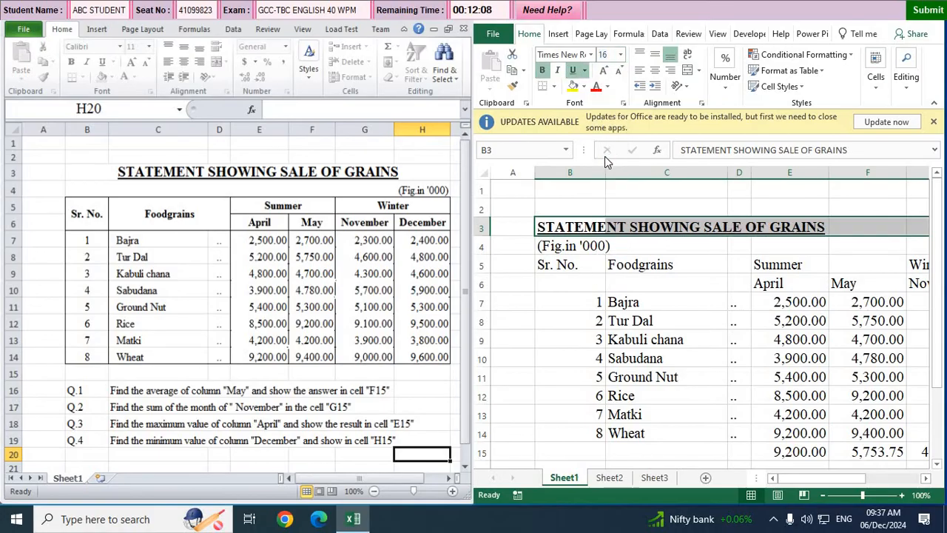
{"action": "left_click", "coordinate": [687, 71]}
{"action": "mouse_move", "coordinate": [792, 478]}
{"action": "left_mouse_down"}
{"action": "mouse_move", "coordinate": [811, 484]}
{"action": "mouse_move", "coordinate": [786, 481]}
{"action": "left_mouse_up"}
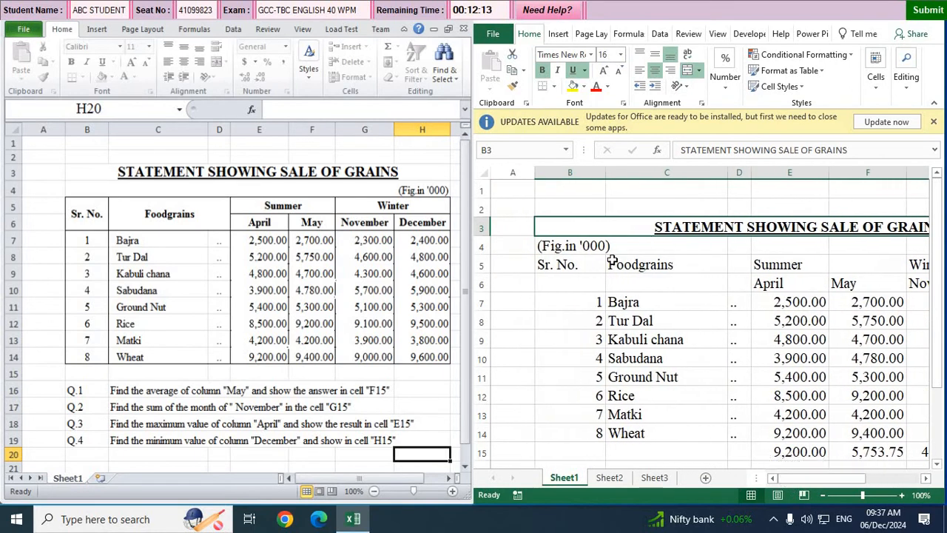
Step: Merge the "(Fig.in '000)" note across B4:H4 with Merge Across and align it right
{"action": "left_click", "coordinate": [566, 244]}
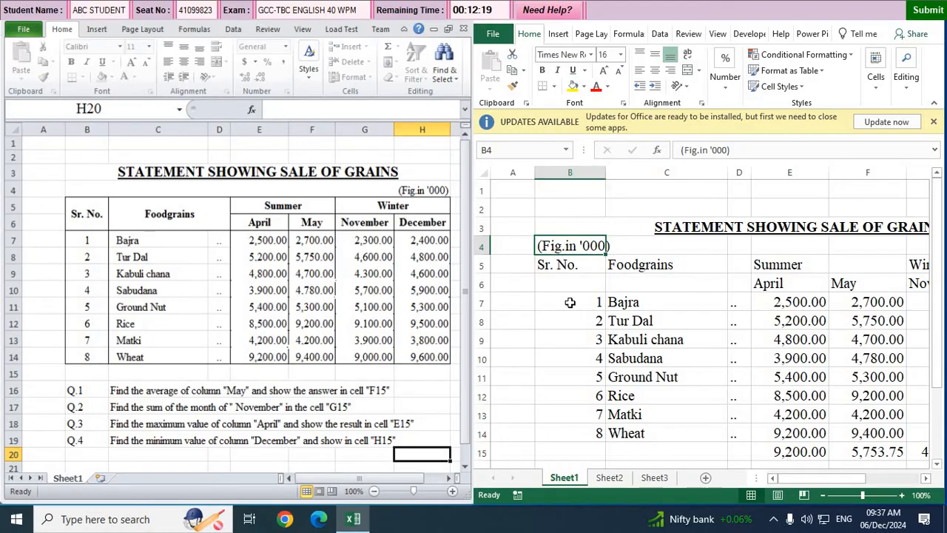
{"action": "left_click_drag", "start_coordinate": [562, 244], "coordinate": [755, 242]}
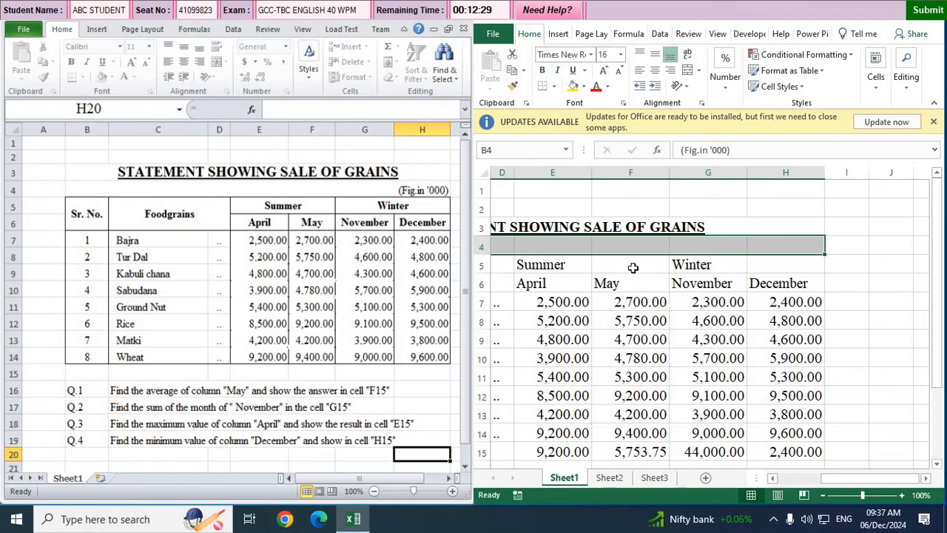
{"action": "left_click", "coordinate": [698, 71]}
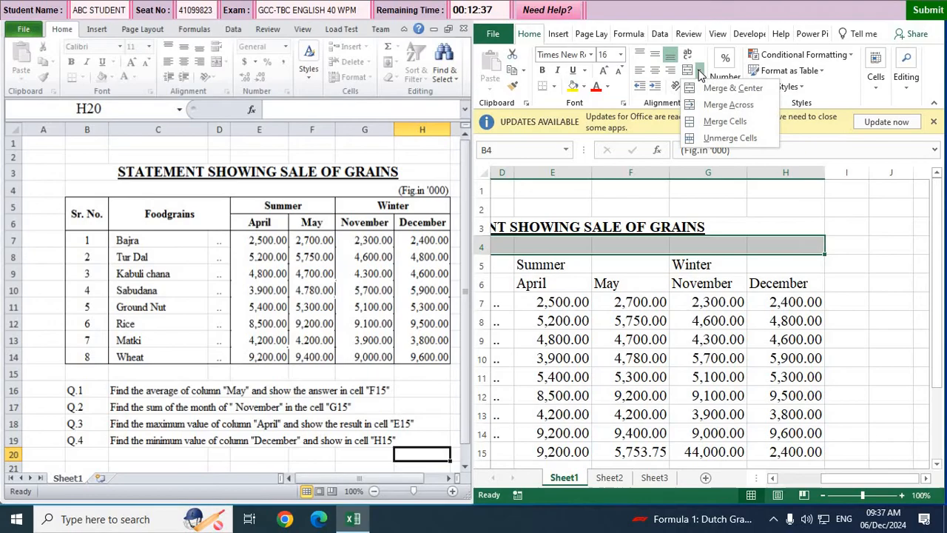
{"action": "left_click", "coordinate": [728, 106]}
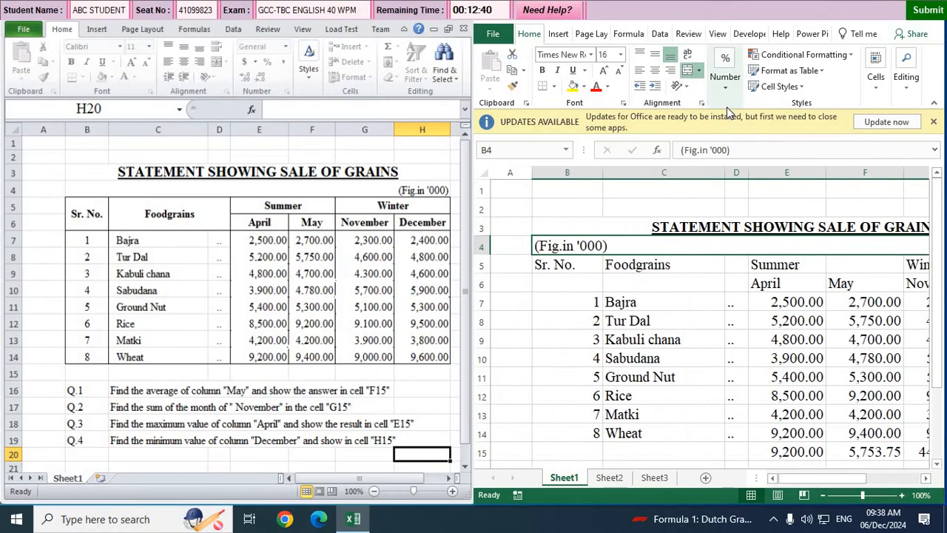
{"action": "left_click", "coordinate": [673, 75]}
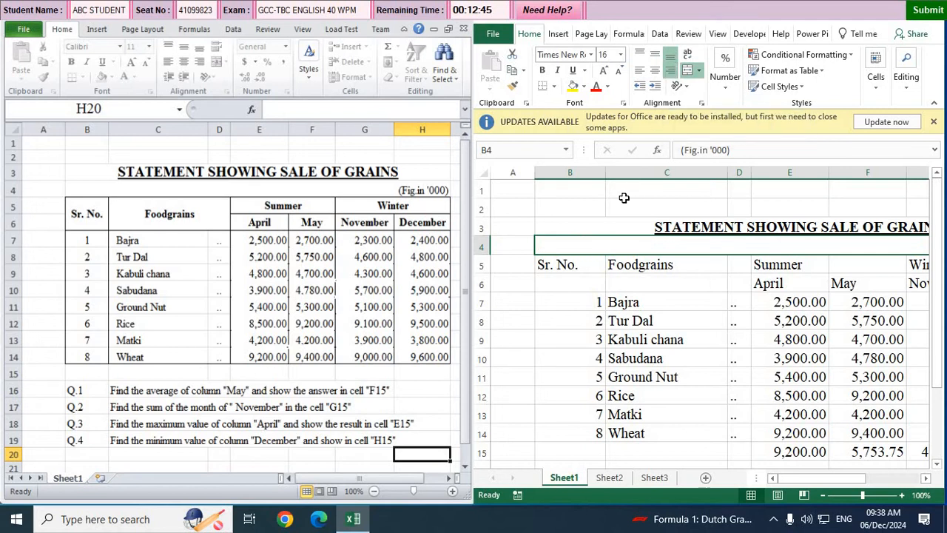
{"action": "left_click_drag", "start_coordinate": [786, 479], "coordinate": [780, 255]}
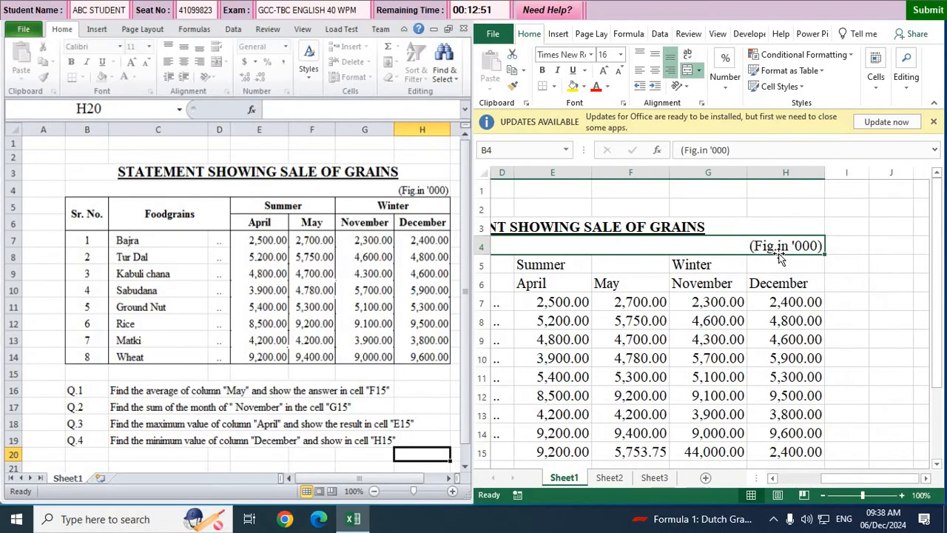
{"action": "left_click_drag", "start_coordinate": [862, 485], "coordinate": [862, 485]}
Step: Merge and centre the "Sr. No." heading over B5:B6 and the "Foodgrains" heading over C5:D6
{"action": "left_click_drag", "start_coordinate": [827, 480], "coordinate": [802, 481]}
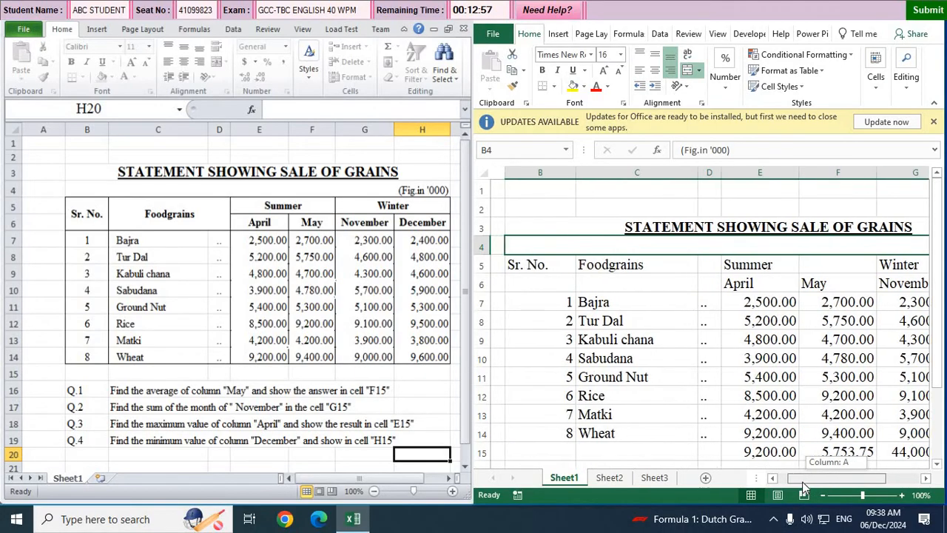
{"action": "left_click", "coordinate": [534, 265]}
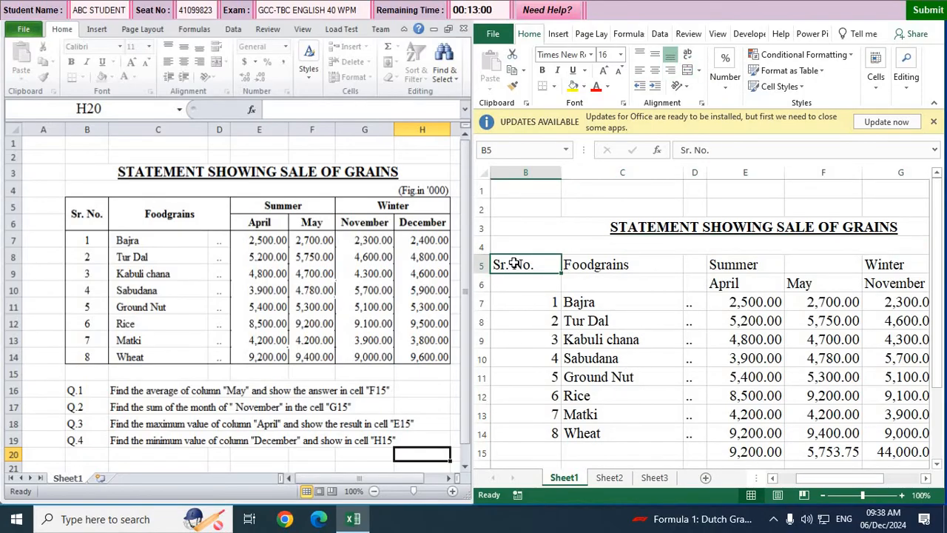
{"action": "left_click_drag", "start_coordinate": [514, 266], "coordinate": [514, 275]}
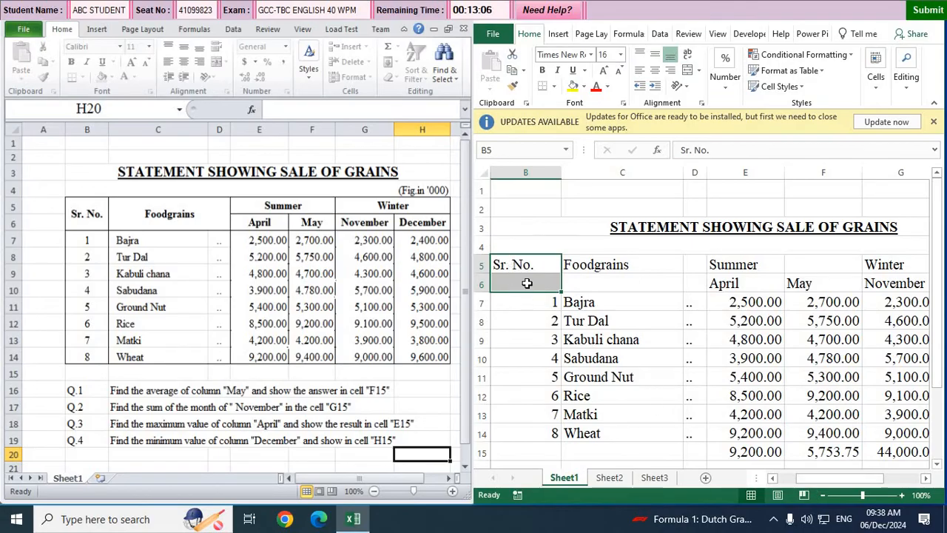
{"action": "left_click", "coordinate": [686, 71]}
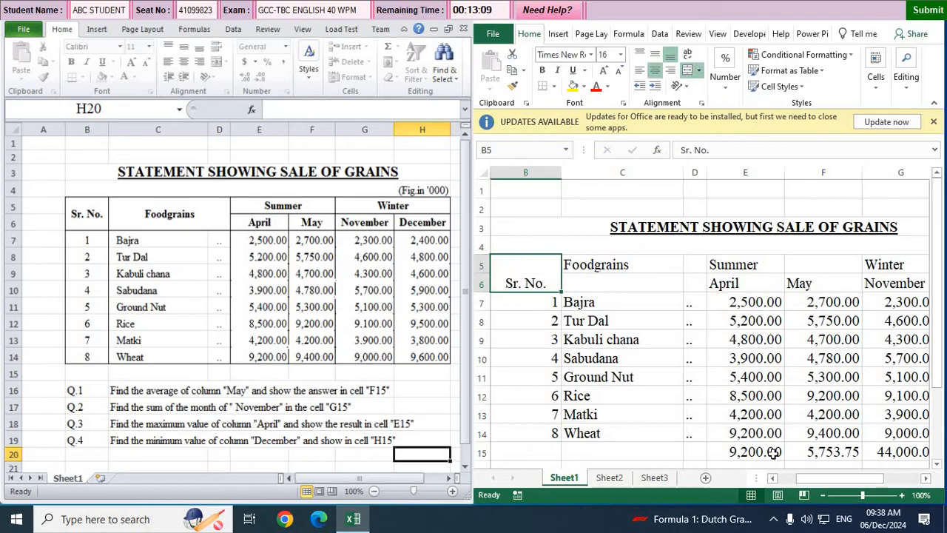
{"action": "left_click", "coordinate": [606, 266]}
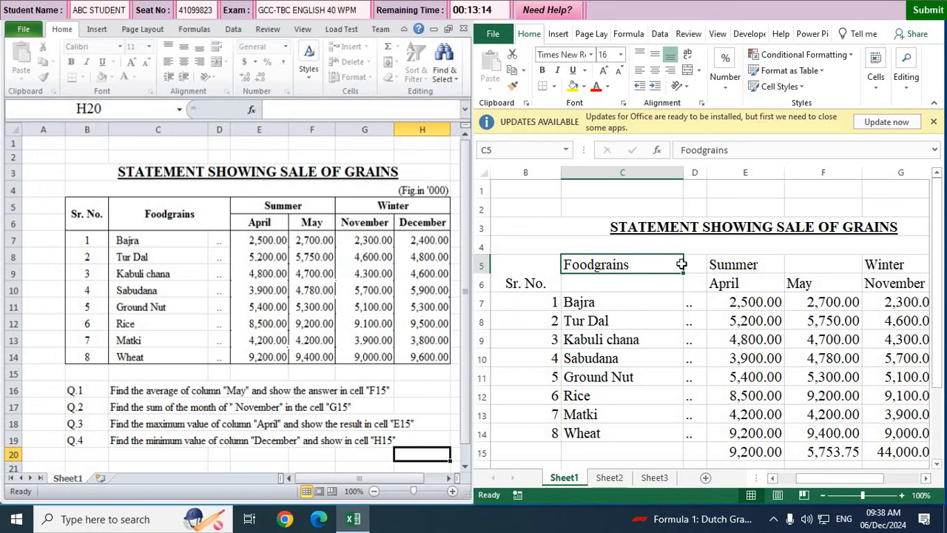
{"action": "left_click_drag", "start_coordinate": [681, 264], "coordinate": [687, 280]}
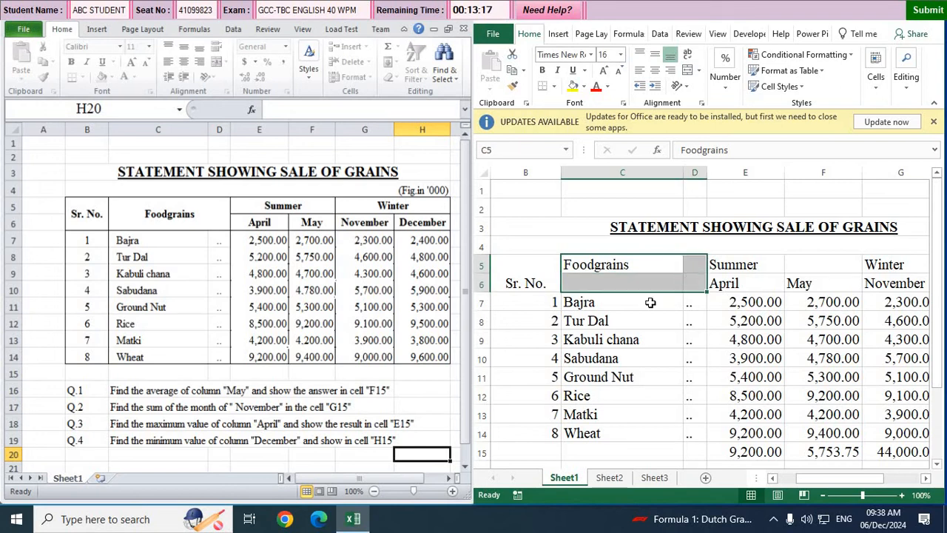
{"action": "left_click", "coordinate": [688, 71]}
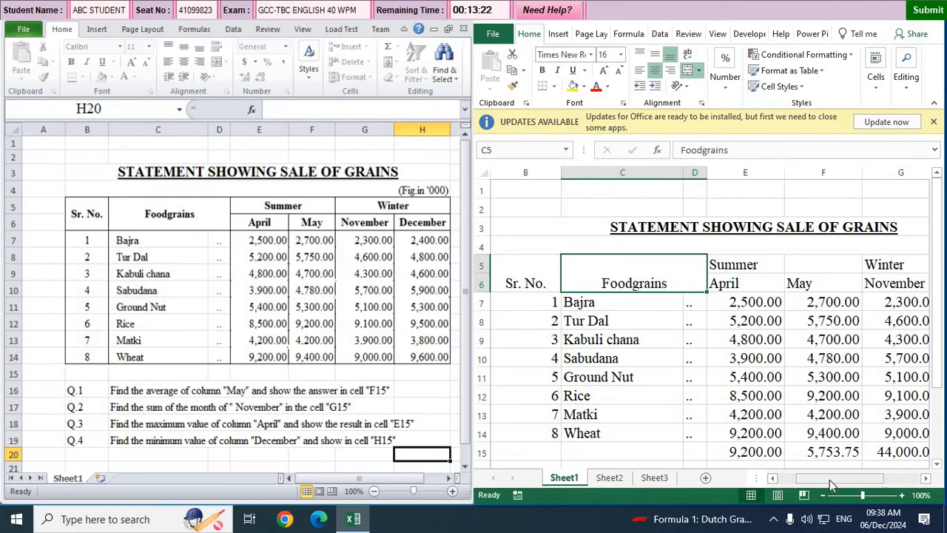
Step: Merge and centre the "Summer" heading over E5:F5 and the "Winter" heading over G5:H5
{"action": "left_click_drag", "start_coordinate": [829, 479], "coordinate": [851, 481]}
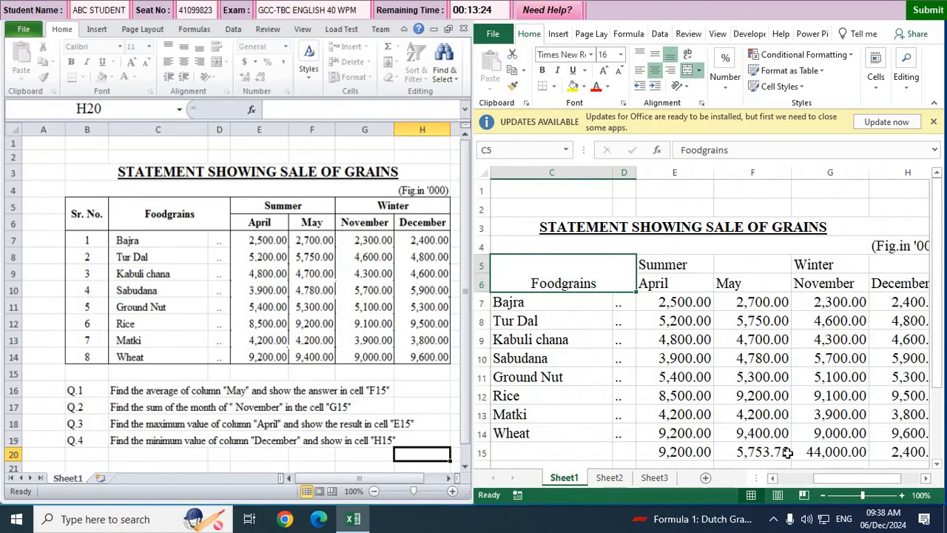
{"action": "left_click", "coordinate": [694, 265]}
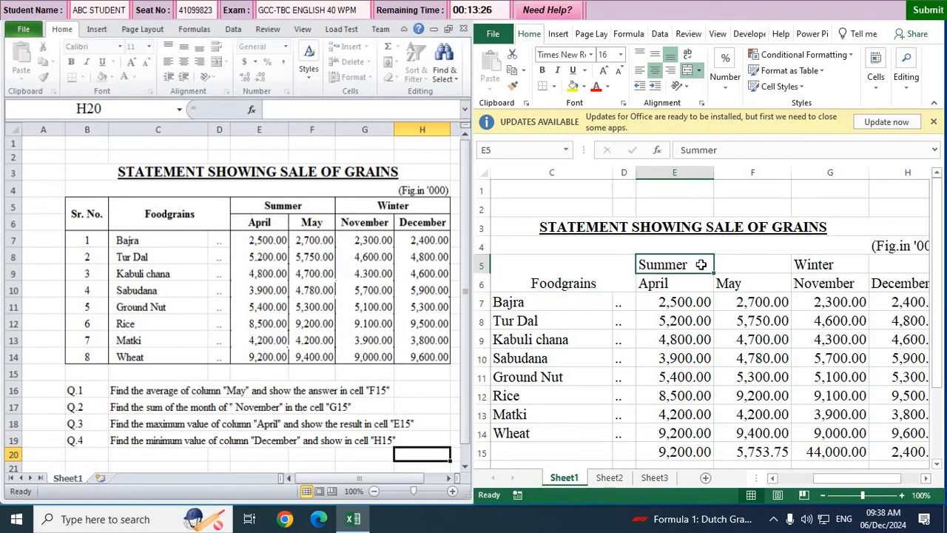
{"action": "left_click_drag", "start_coordinate": [701, 264], "coordinate": [726, 259]}
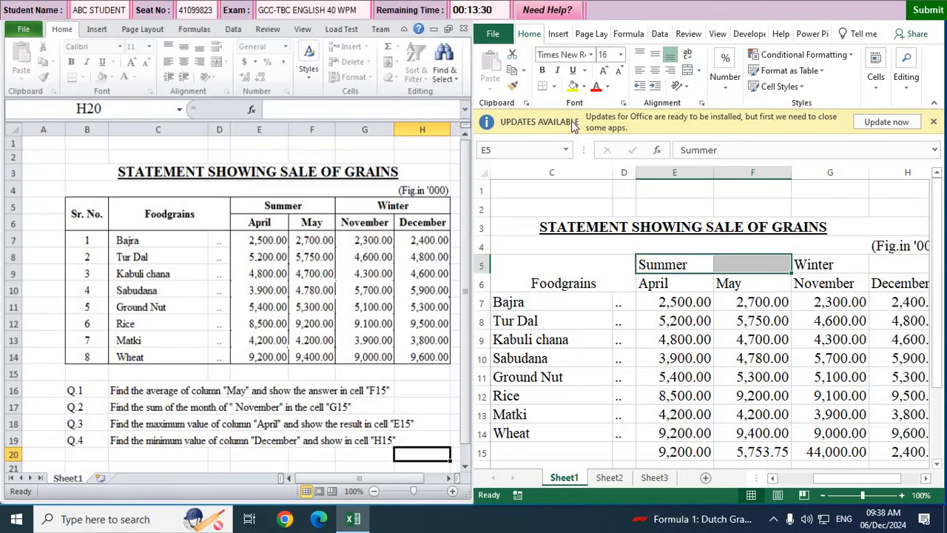
{"action": "left_click", "coordinate": [688, 70]}
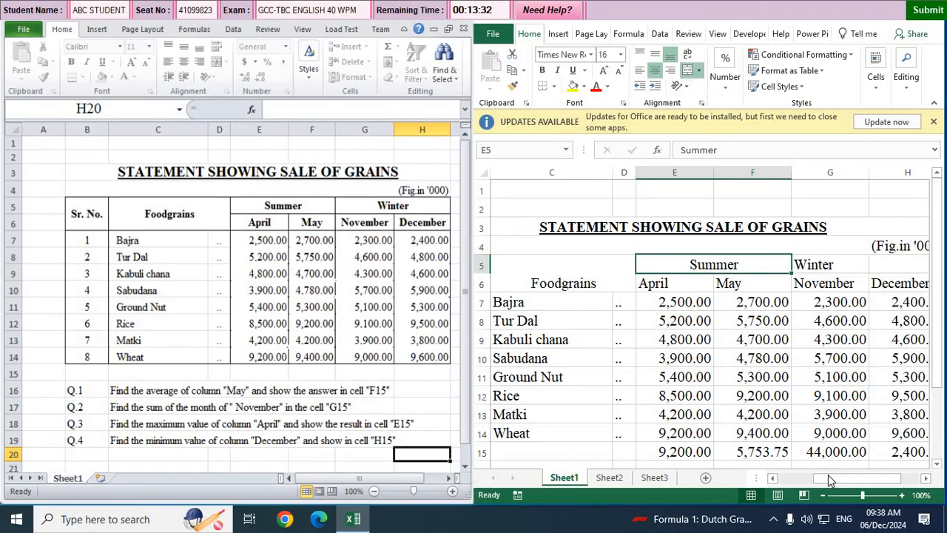
{"action": "left_click_drag", "start_coordinate": [830, 477], "coordinate": [845, 477]}
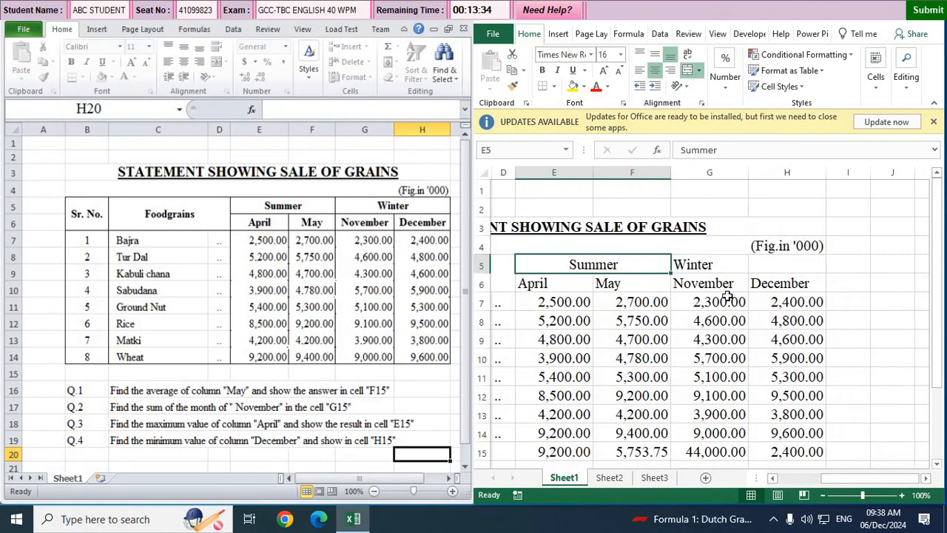
{"action": "left_click_drag", "start_coordinate": [724, 267], "coordinate": [758, 269]}
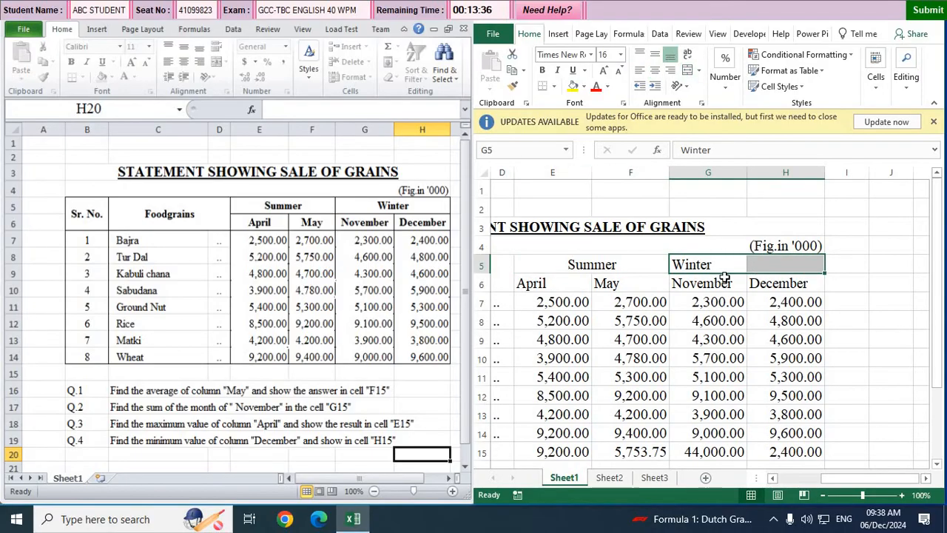
{"action": "left_click", "coordinate": [688, 70]}
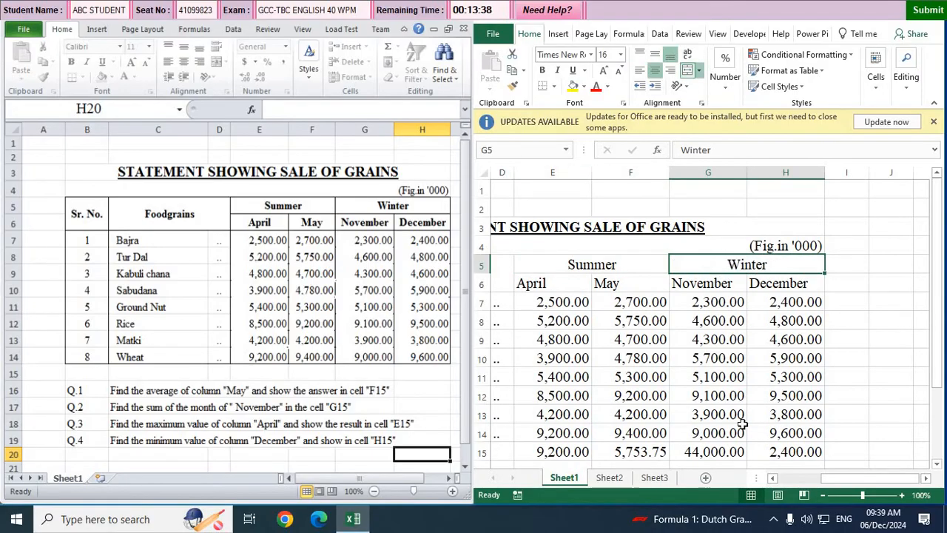
Step: Make all table headings in B5:H6 bold
{"action": "left_click_drag", "start_coordinate": [848, 481], "coordinate": [800, 492]}
{"action": "left_click", "coordinate": [576, 282]}
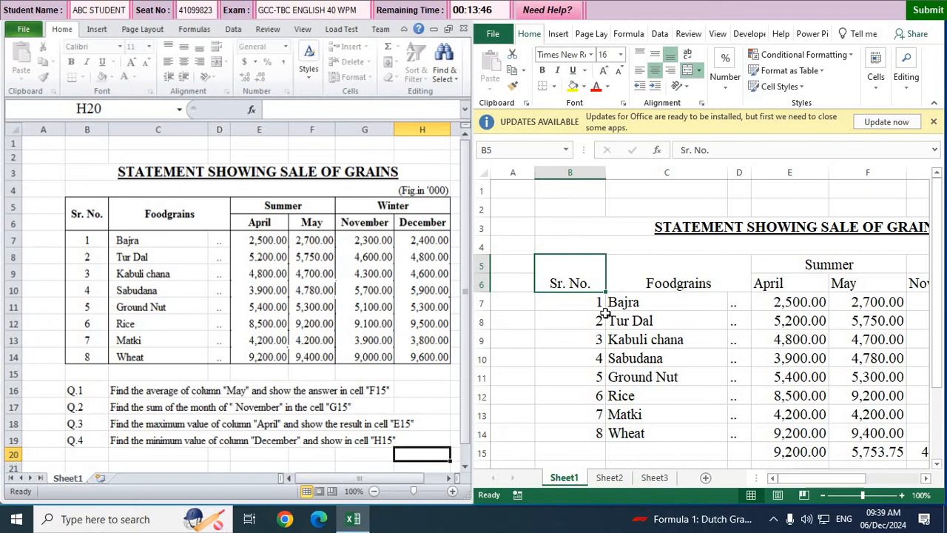
{"action": "left_click_drag", "start_coordinate": [599, 271], "coordinate": [811, 281]}
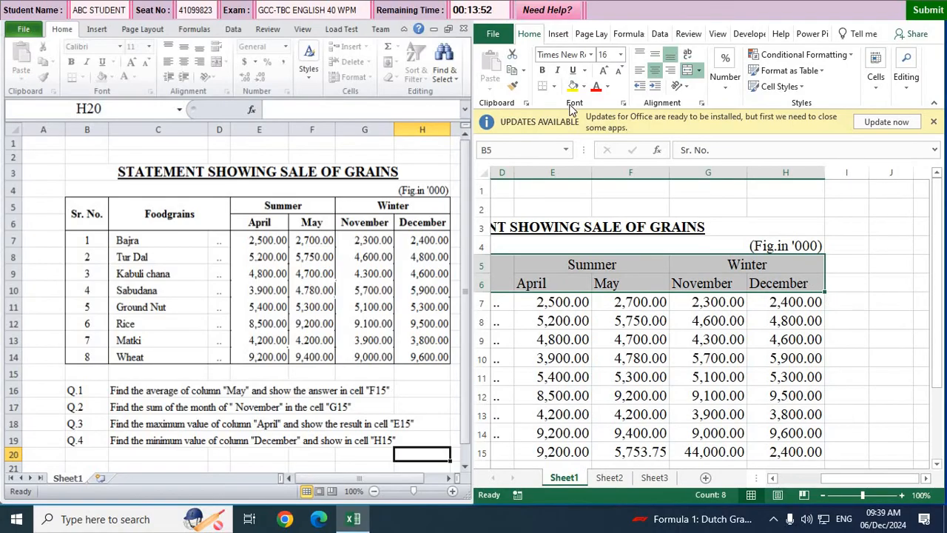
{"action": "left_click", "coordinate": [542, 72]}
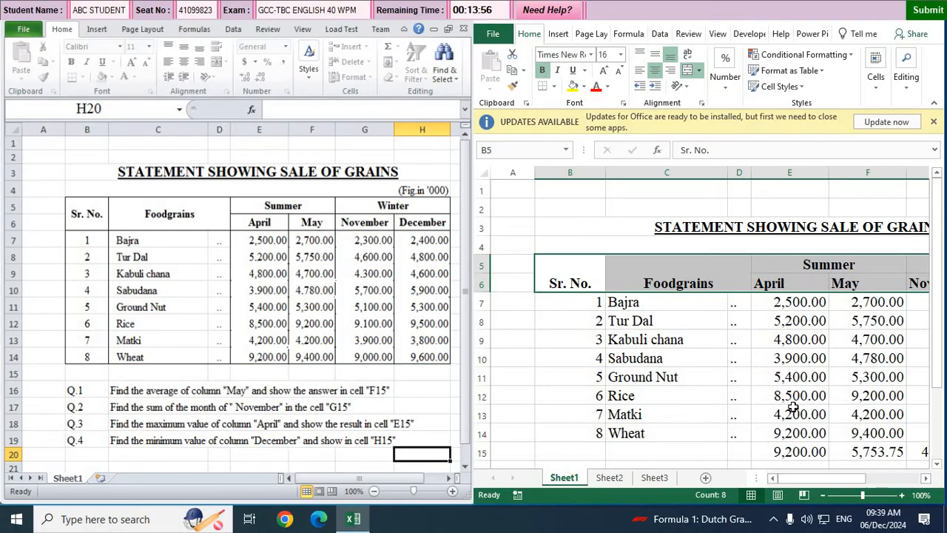
{"action": "left_click", "coordinate": [742, 452]}
Step: Centre the month headings April to December in E6:H6
{"action": "left_click_drag", "start_coordinate": [818, 473], "coordinate": [872, 473]}
{"action": "left_click", "coordinate": [567, 285]}
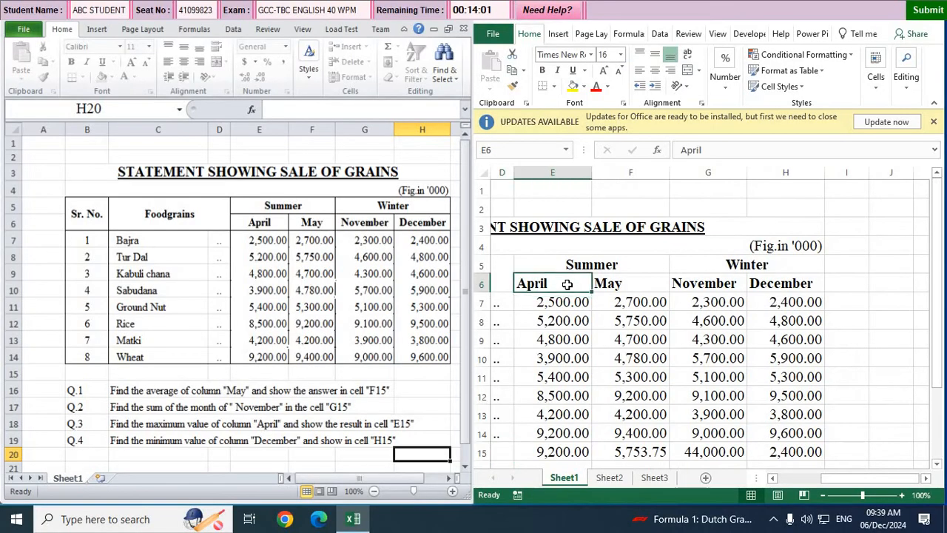
{"action": "left_click_drag", "start_coordinate": [655, 282], "coordinate": [788, 285]}
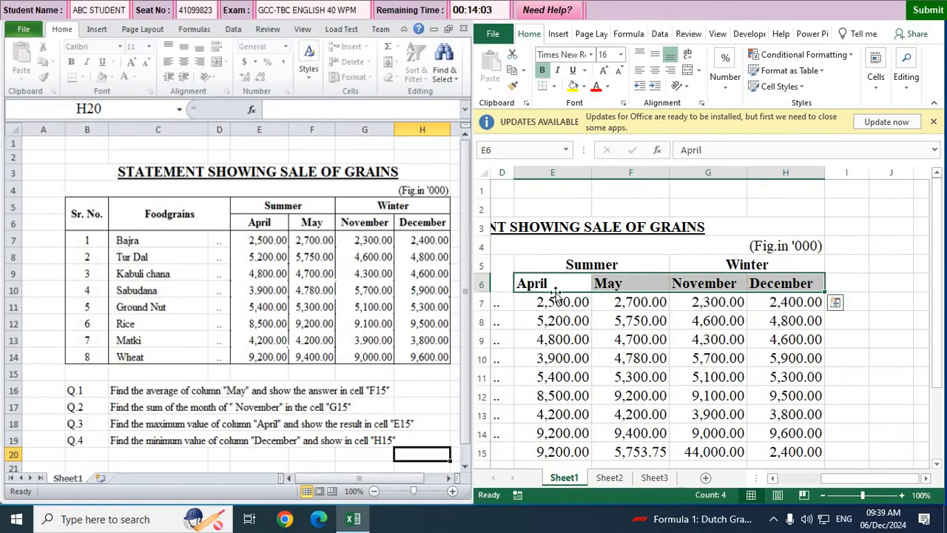
{"action": "left_click", "coordinate": [654, 69]}
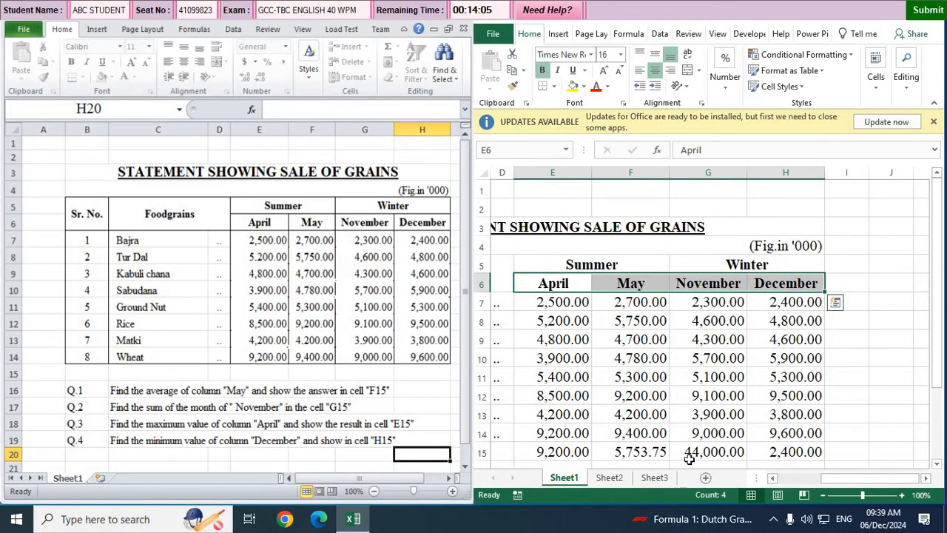
Step: Centre the serial numbers 1 to 8 in B7:B14
{"action": "left_click_drag", "start_coordinate": [858, 479], "coordinate": [807, 481]}
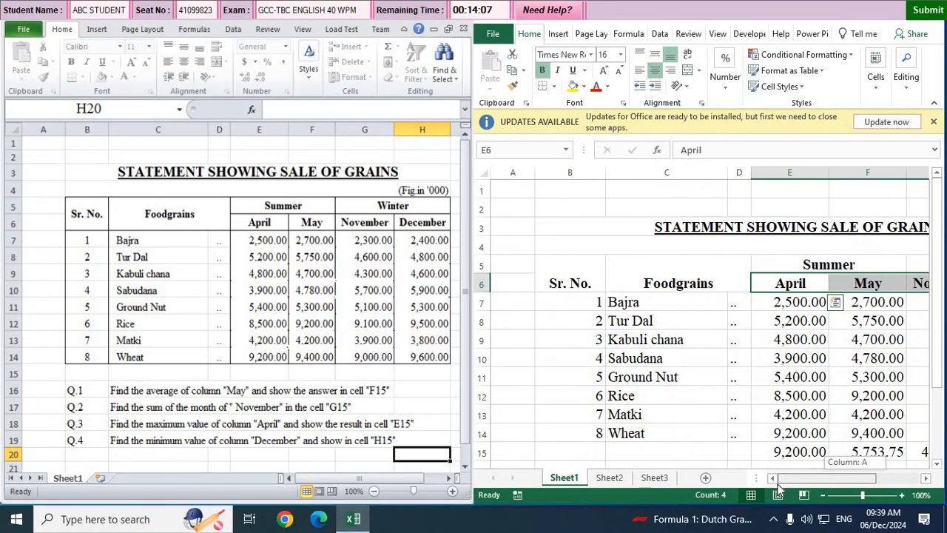
{"action": "left_click_drag", "start_coordinate": [572, 301], "coordinate": [590, 412]}
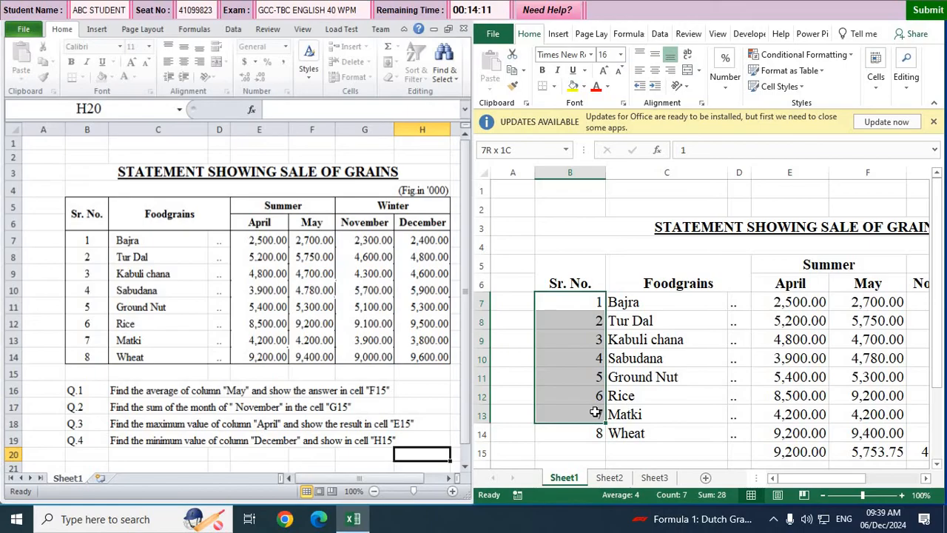
{"action": "left_click_drag", "start_coordinate": [596, 422], "coordinate": [599, 435]}
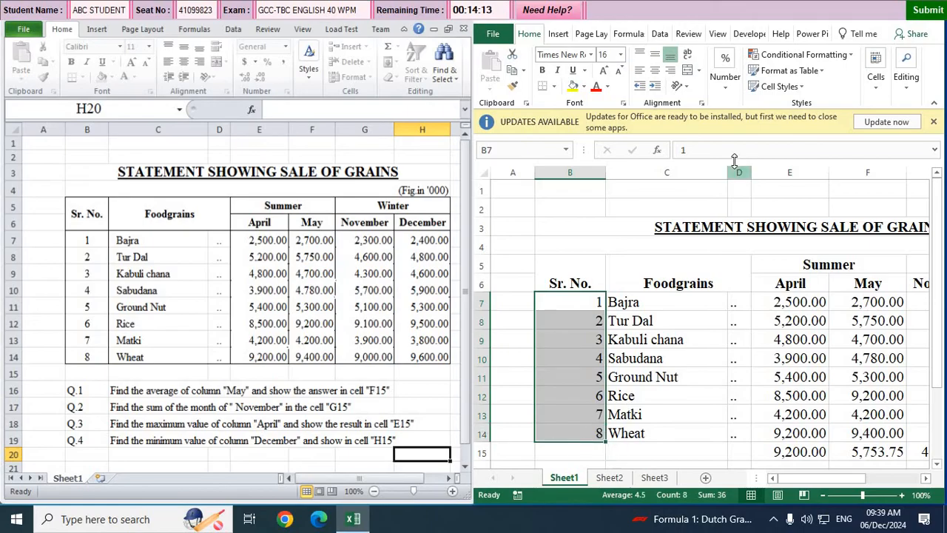
{"action": "left_click", "coordinate": [655, 71]}
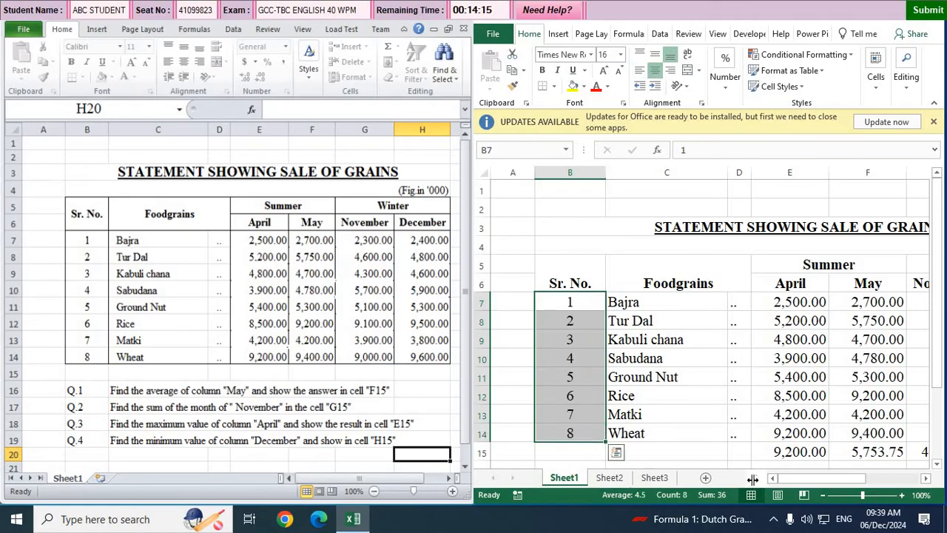
Step: Centre the dots in D7:D14
{"action": "left_click_drag", "start_coordinate": [796, 481], "coordinate": [810, 481]}
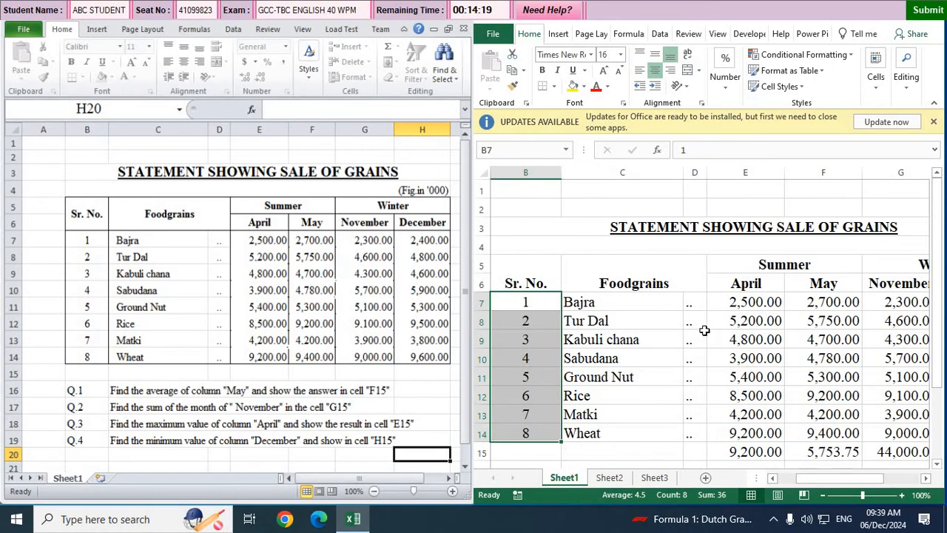
{"action": "left_click_drag", "start_coordinate": [696, 304], "coordinate": [696, 435]}
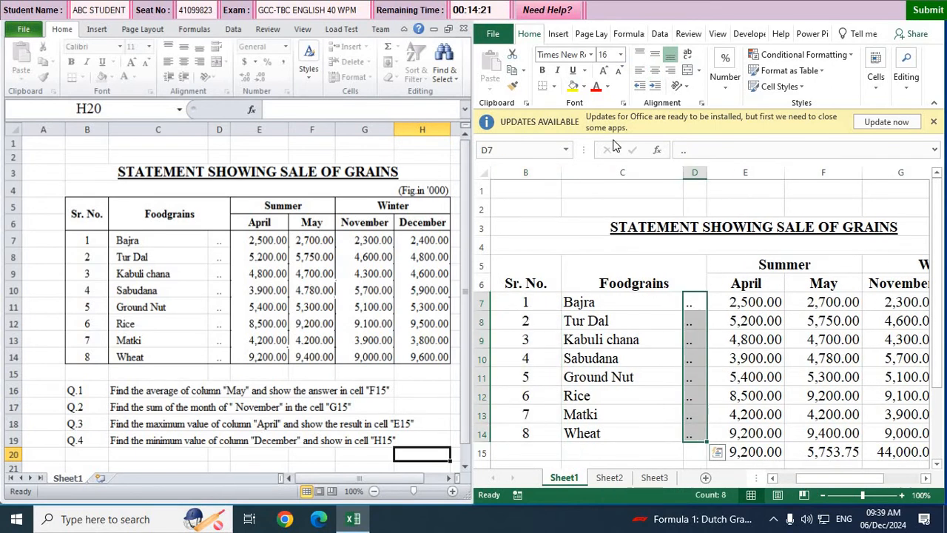
{"action": "left_click", "coordinate": [655, 74]}
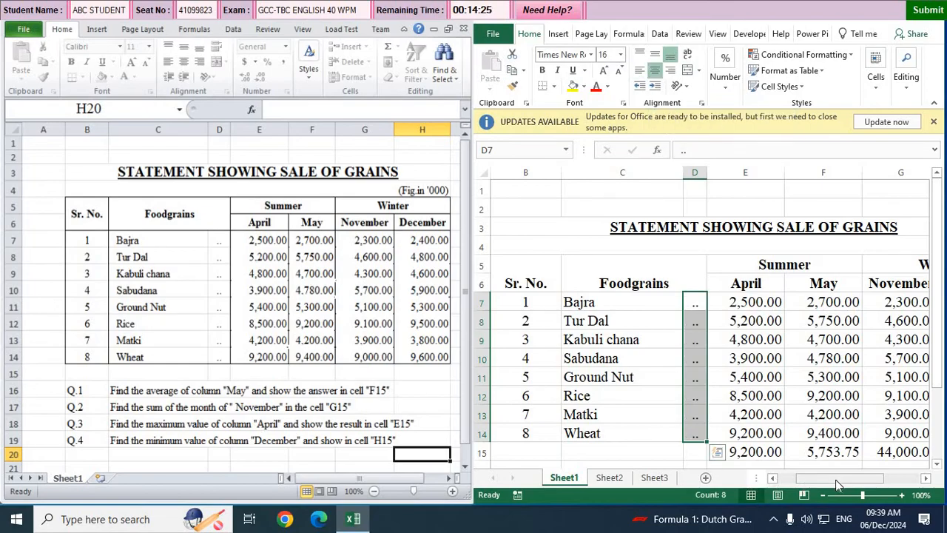
{"action": "left_click", "coordinate": [695, 172]}
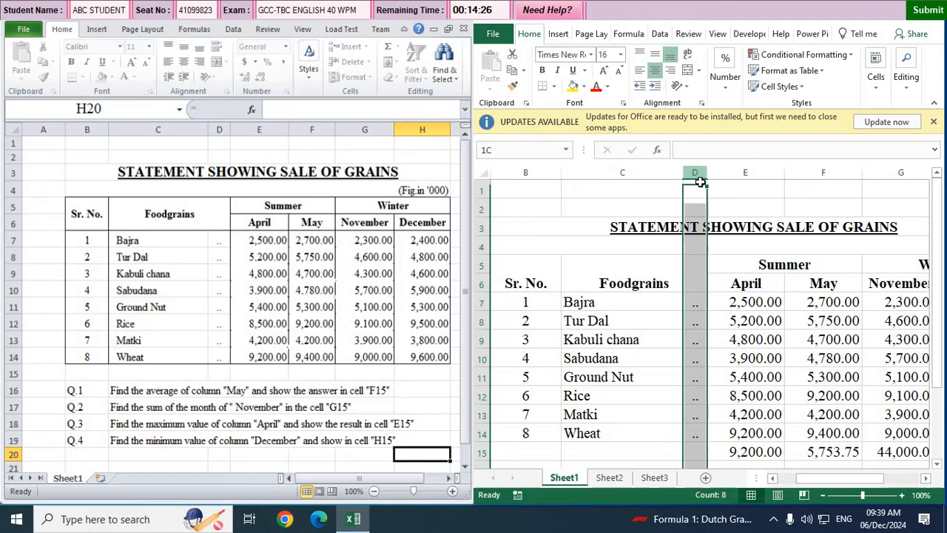
{"action": "left_click", "coordinate": [527, 171]}
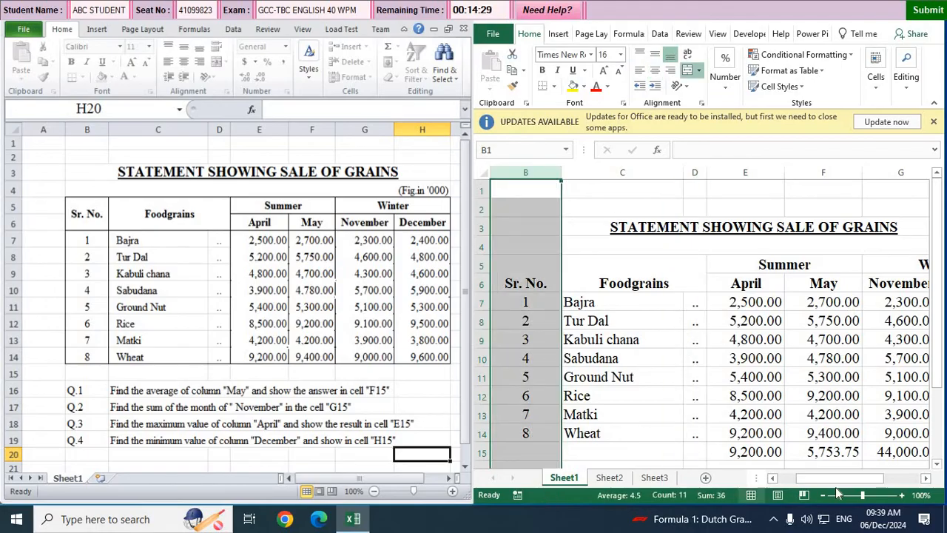
{"action": "left_click", "coordinate": [768, 421]}
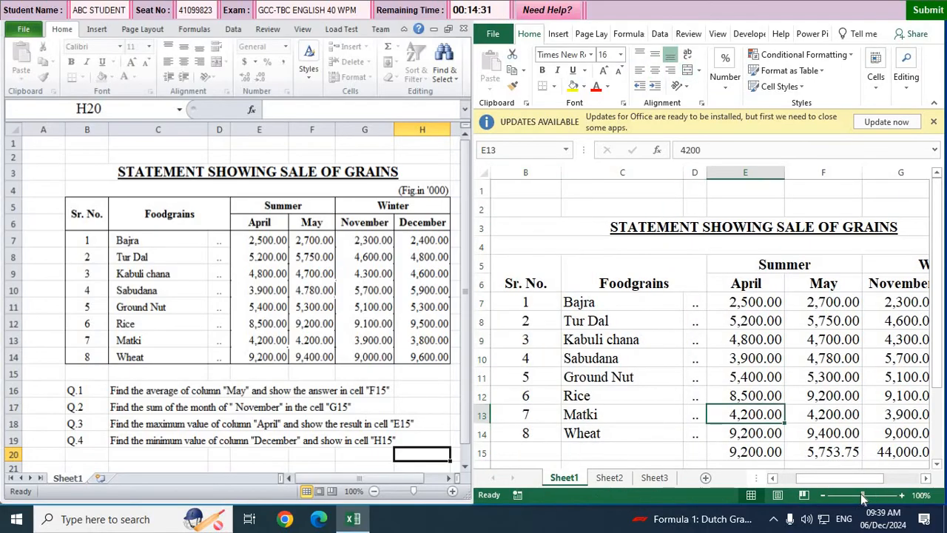
{"action": "left_click_drag", "start_coordinate": [870, 478], "coordinate": [844, 479]}
Step: Apply All Borders to the table headings in B5:H6
{"action": "left_click", "coordinate": [518, 271]}
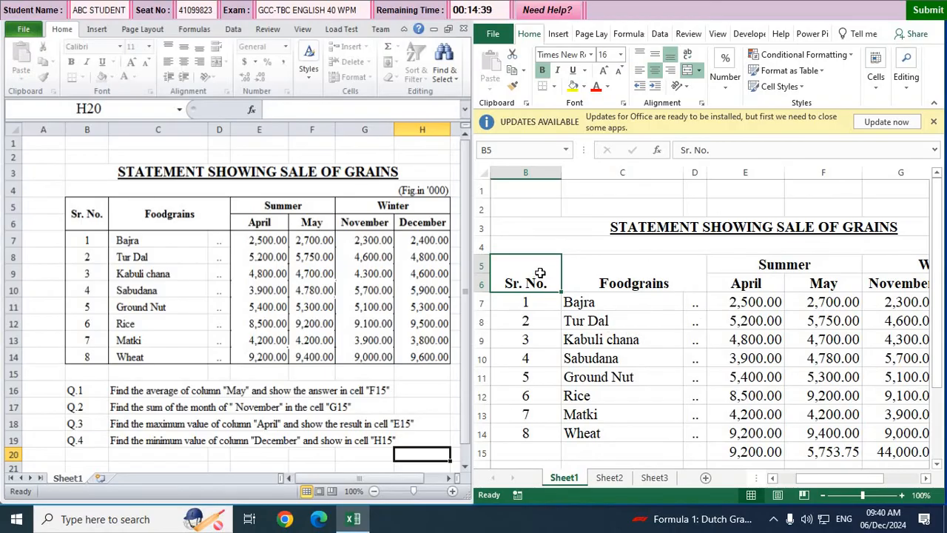
{"action": "left_click_drag", "start_coordinate": [540, 273], "coordinate": [805, 275]}
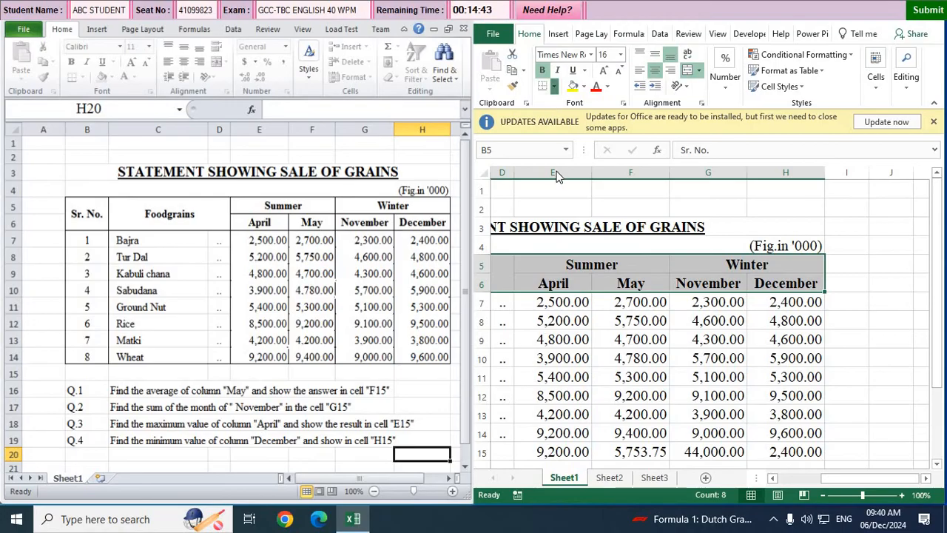
{"action": "left_click", "coordinate": [554, 87]}
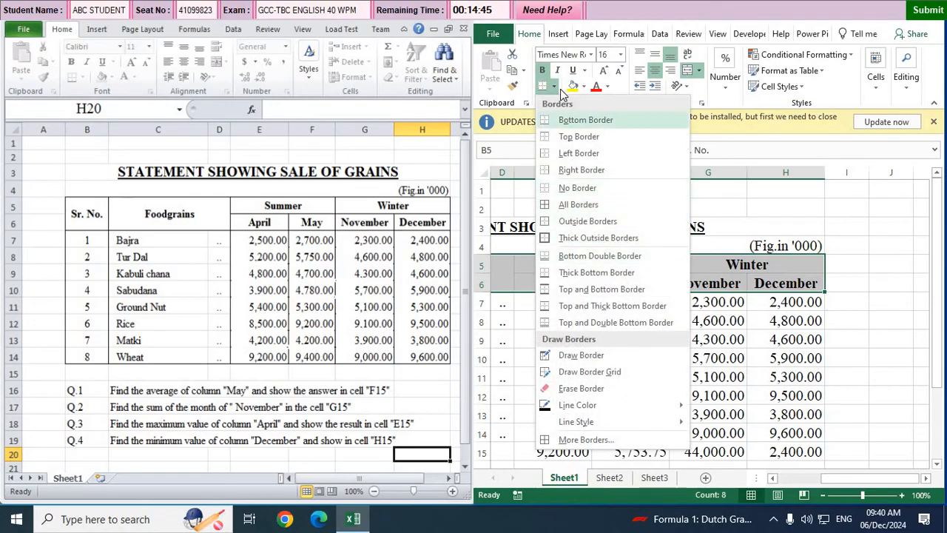
{"action": "left_click", "coordinate": [592, 211]}
{"action": "scroll", "coordinate": [716, 457], "scroll_direction": "left", "scroll_amount": 3}
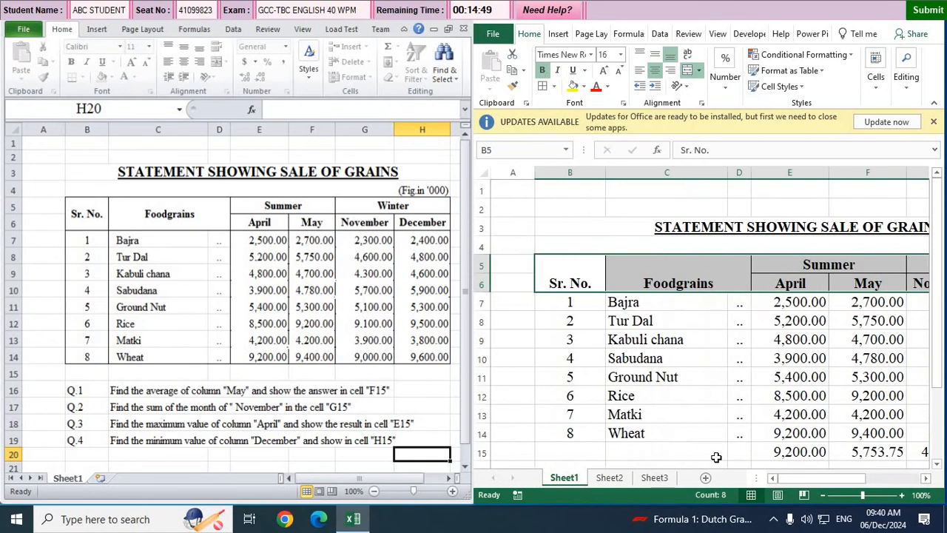
Step: Apply All Borders to the answer cells E15:H15
{"action": "left_click", "coordinate": [773, 451]}
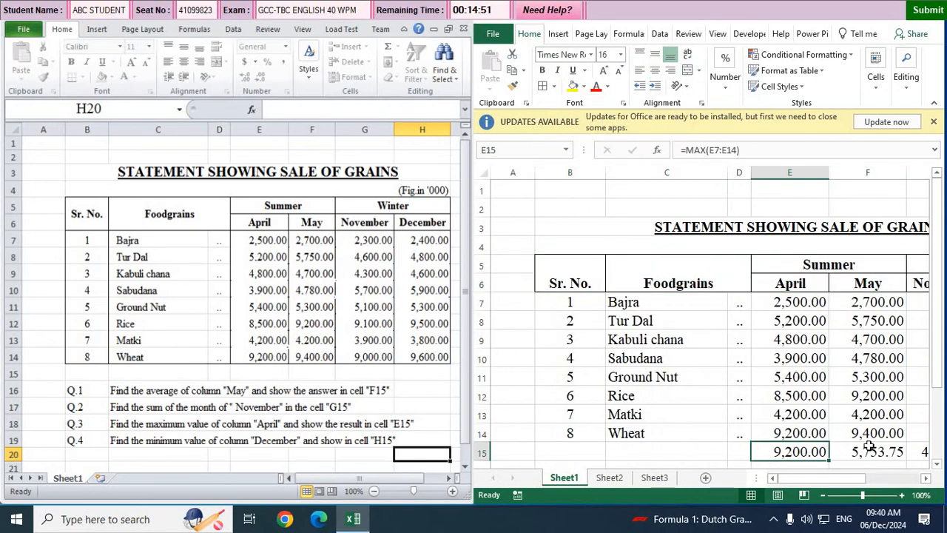
{"action": "left_click_drag", "start_coordinate": [869, 444], "coordinate": [786, 450]}
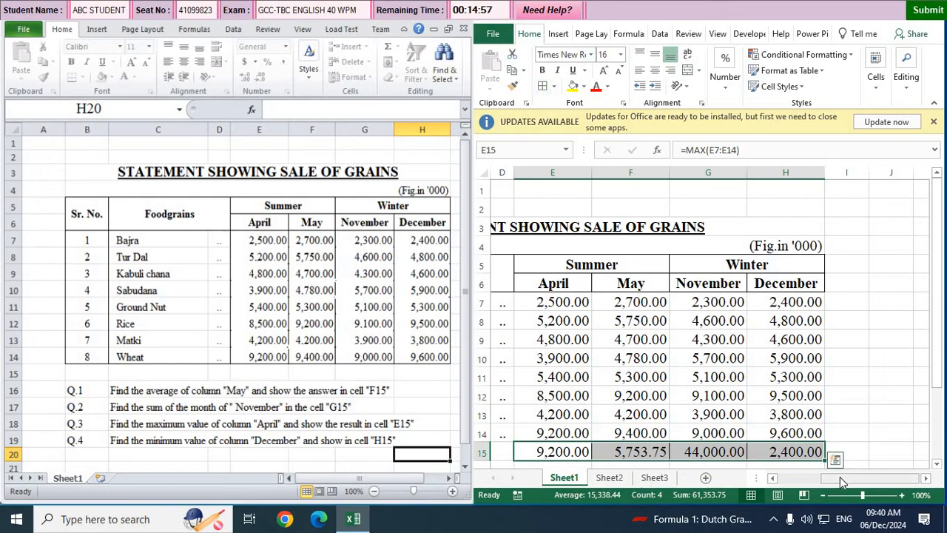
{"action": "left_click_drag", "start_coordinate": [840, 476], "coordinate": [777, 482]}
Step: Apply Outside Borders around the table data in B7:H14
{"action": "left_click", "coordinate": [607, 434]}
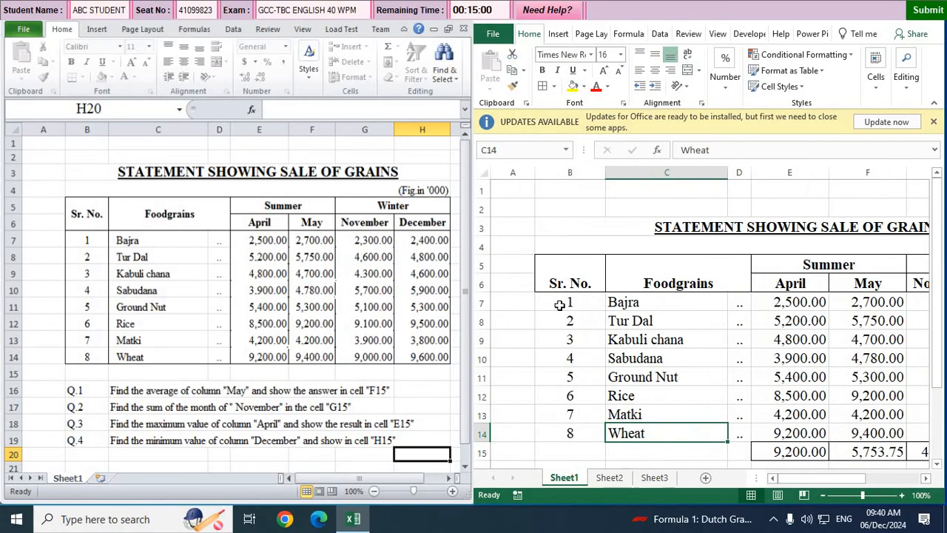
{"action": "left_click_drag", "start_coordinate": [564, 303], "coordinate": [820, 428]}
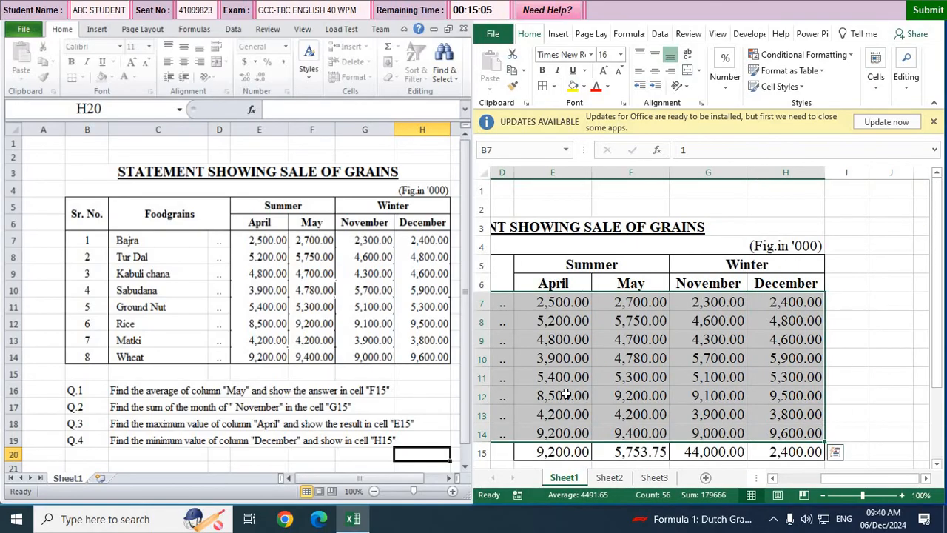
{"action": "left_click", "coordinate": [555, 89]}
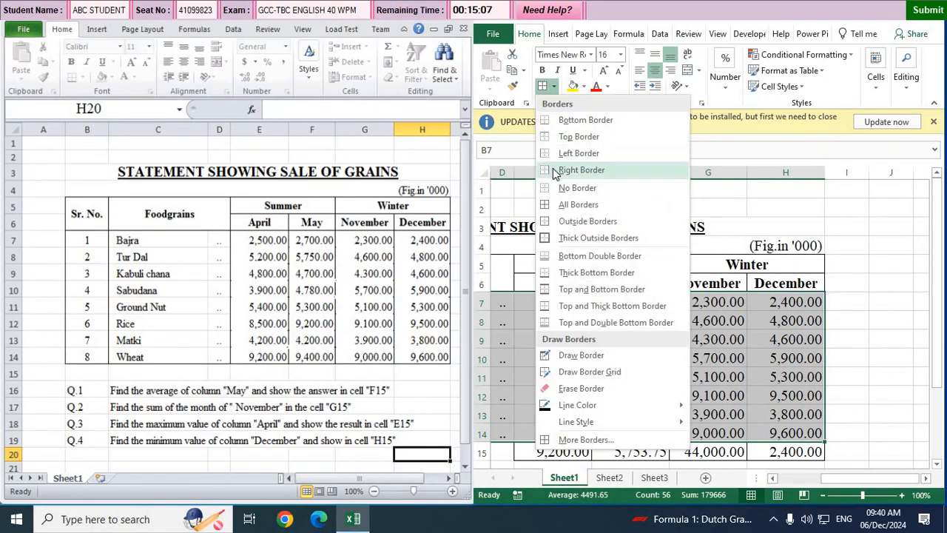
{"action": "left_click", "coordinate": [567, 222]}
{"action": "left_click", "coordinate": [646, 457]}
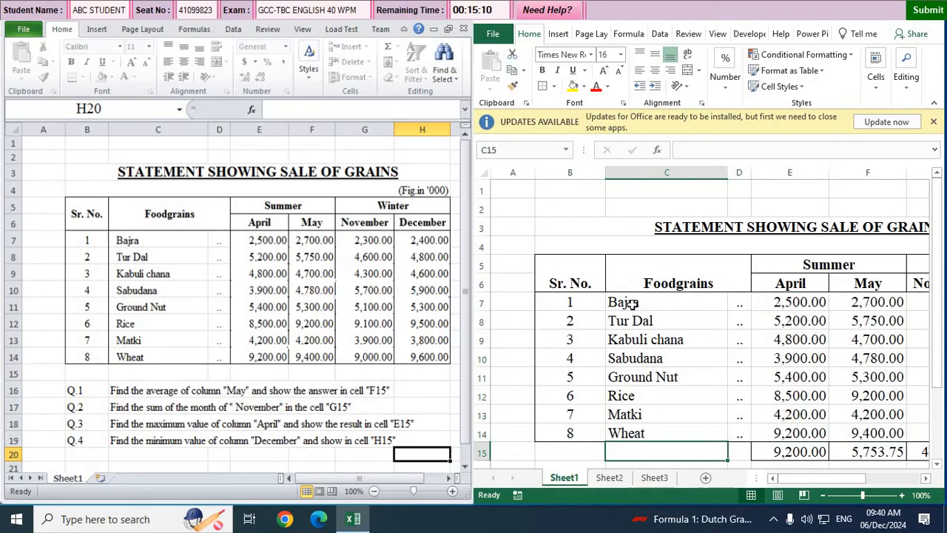
Step: Put outside borders around the foodgrain names and dots in C7:D14 and add inside vertical borders between the month columns in E7:H14
{"action": "left_click_drag", "start_coordinate": [627, 302], "coordinate": [733, 431]}
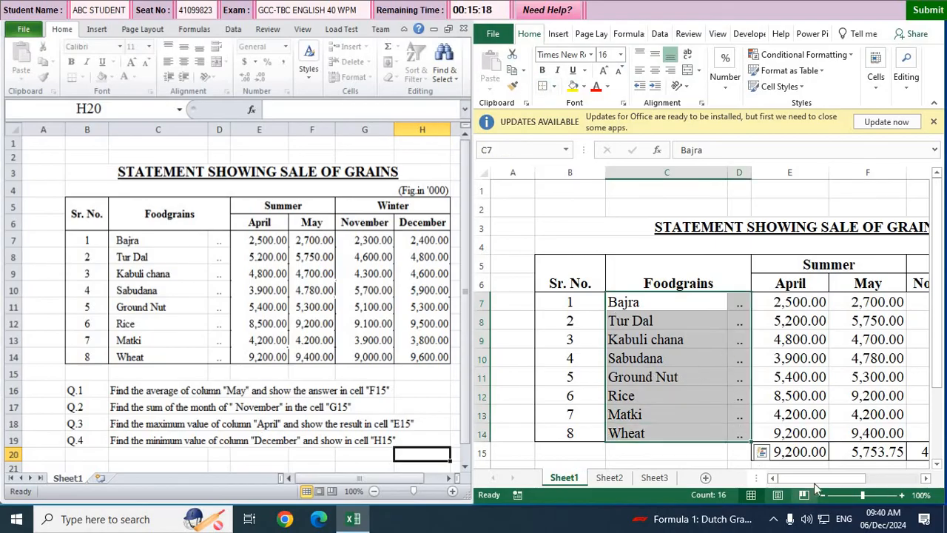
{"action": "scroll", "coordinate": [823, 485], "scroll_direction": "right", "scroll_amount": 6}
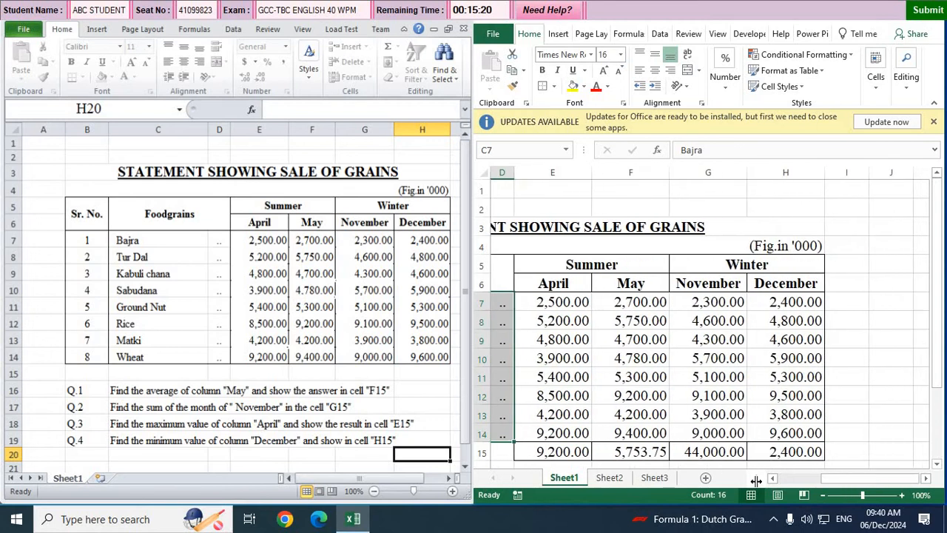
{"action": "left_click_drag", "start_coordinate": [564, 303], "coordinate": [801, 439]}
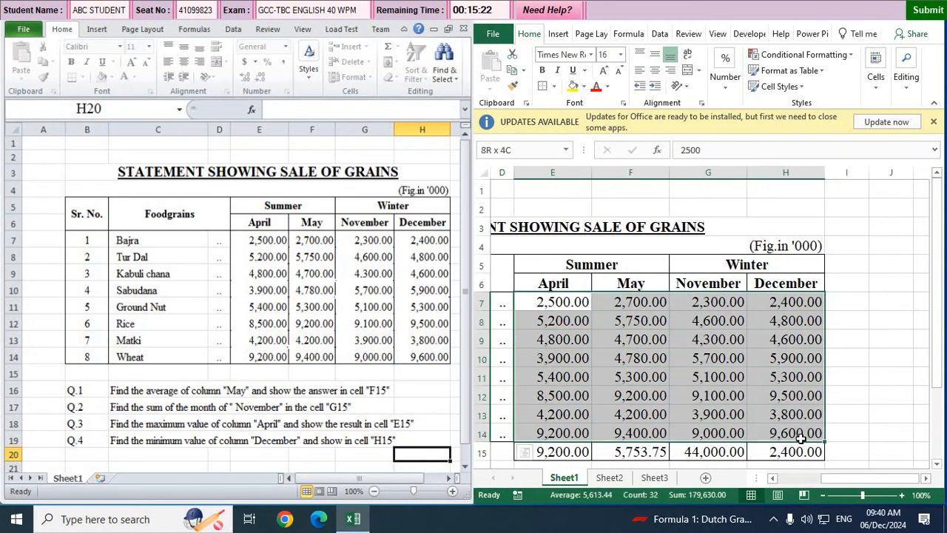
{"action": "left_click", "coordinate": [556, 87]}
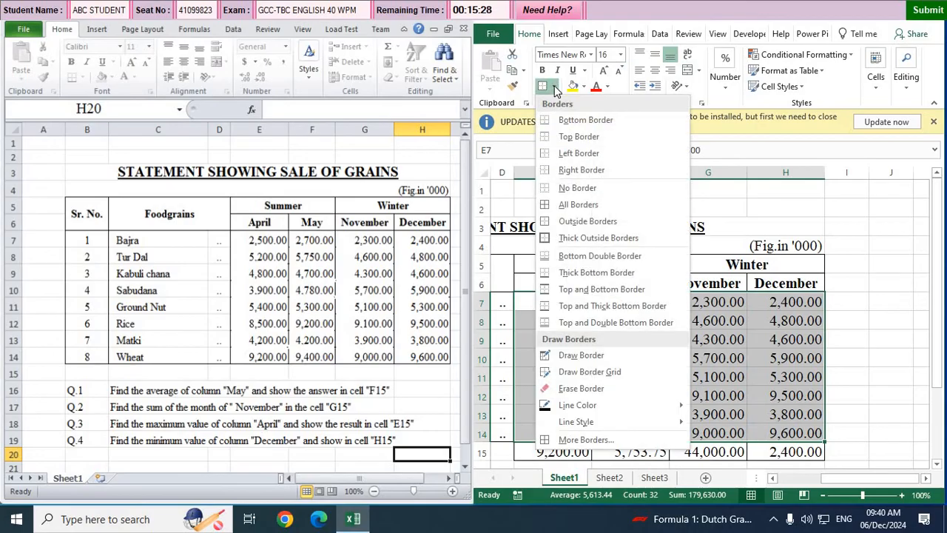
{"action": "left_click", "coordinate": [586, 440]}
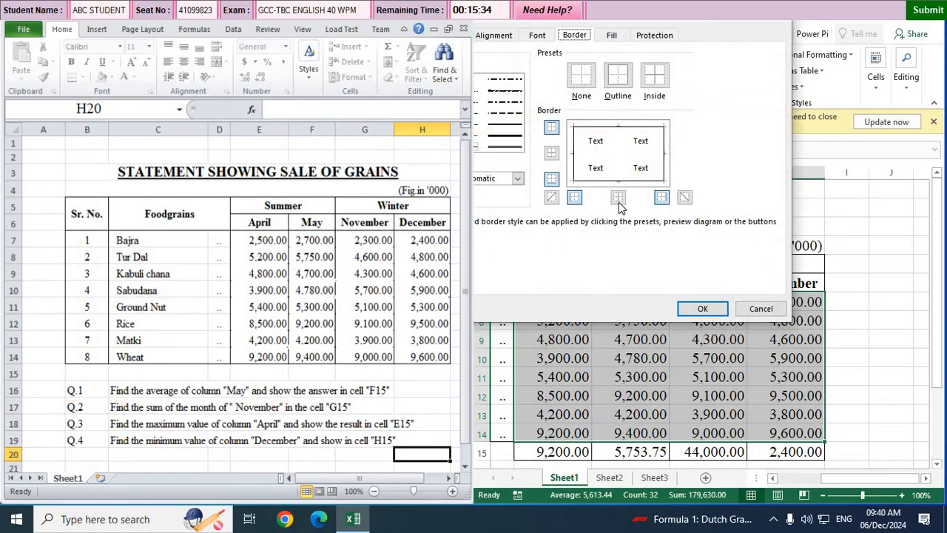
{"action": "left_click", "coordinate": [618, 198]}
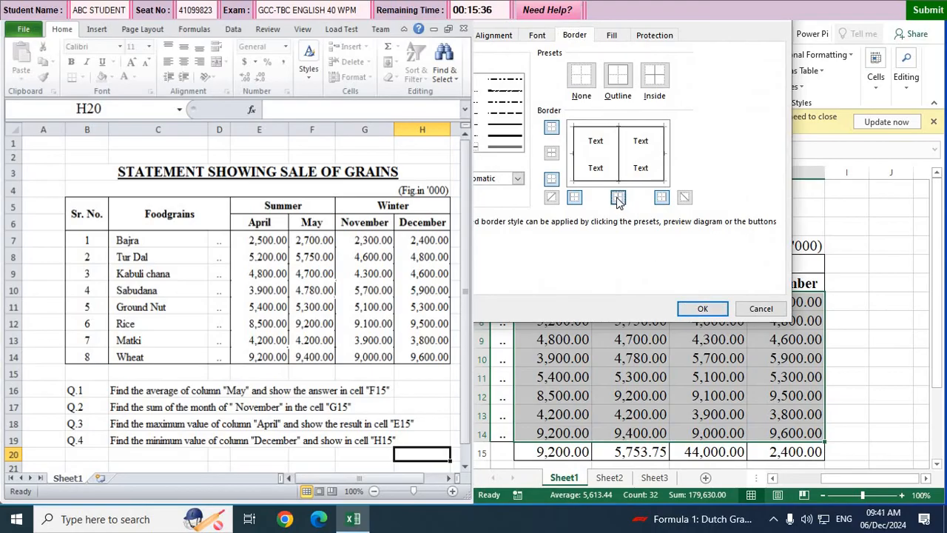
{"action": "left_click", "coordinate": [702, 309]}
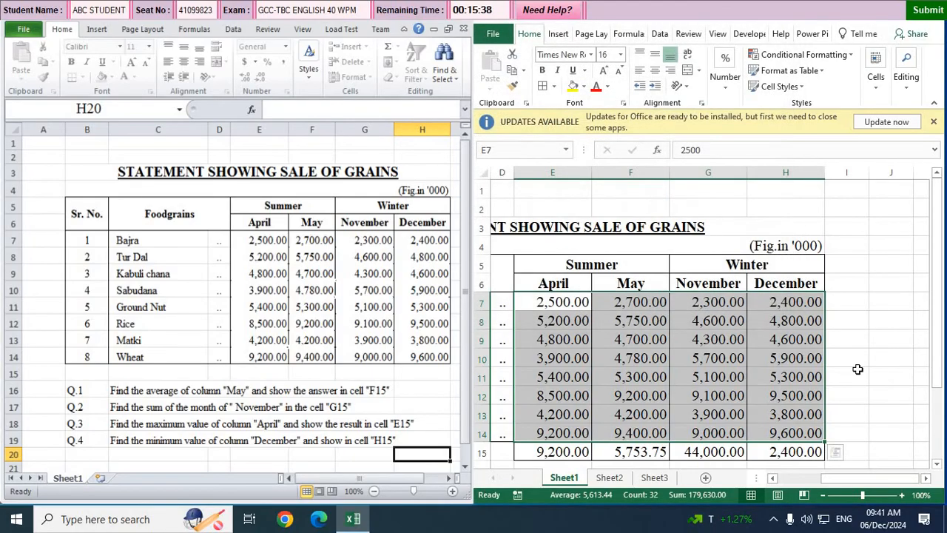
Step: Increase the row height of the whole table B3:H15 and apply Middle Align to its cells
{"action": "left_click_drag", "start_coordinate": [859, 483], "coordinate": [813, 485]}
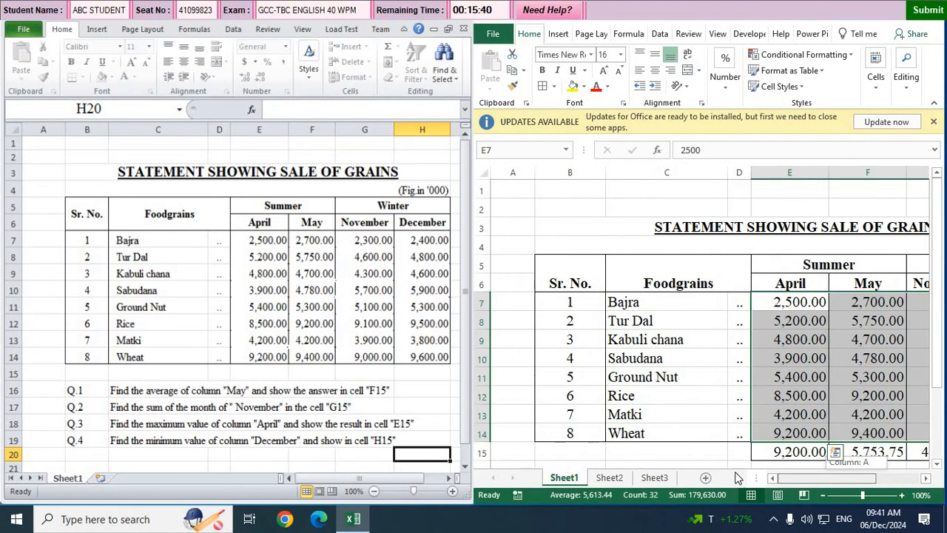
{"action": "left_click", "coordinate": [777, 430]}
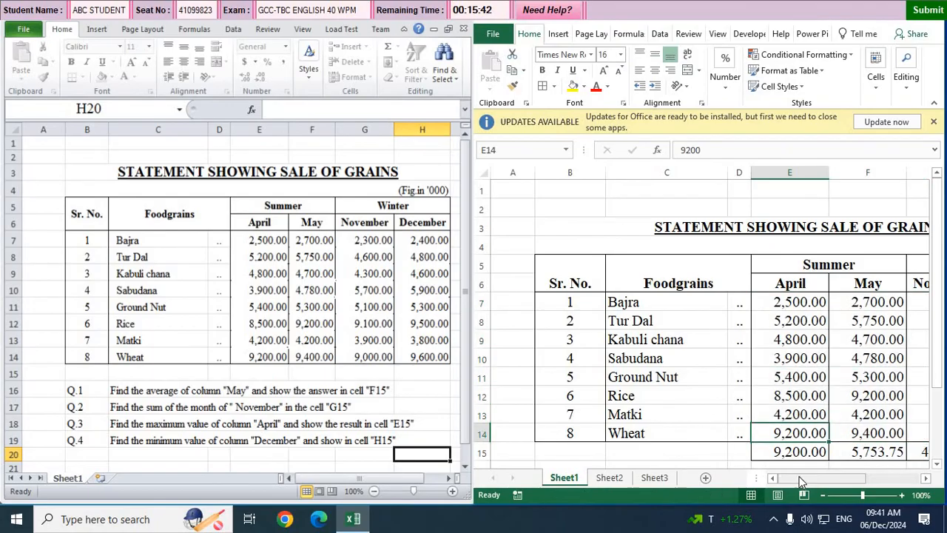
{"action": "left_click_drag", "start_coordinate": [802, 478], "coordinate": [819, 483]}
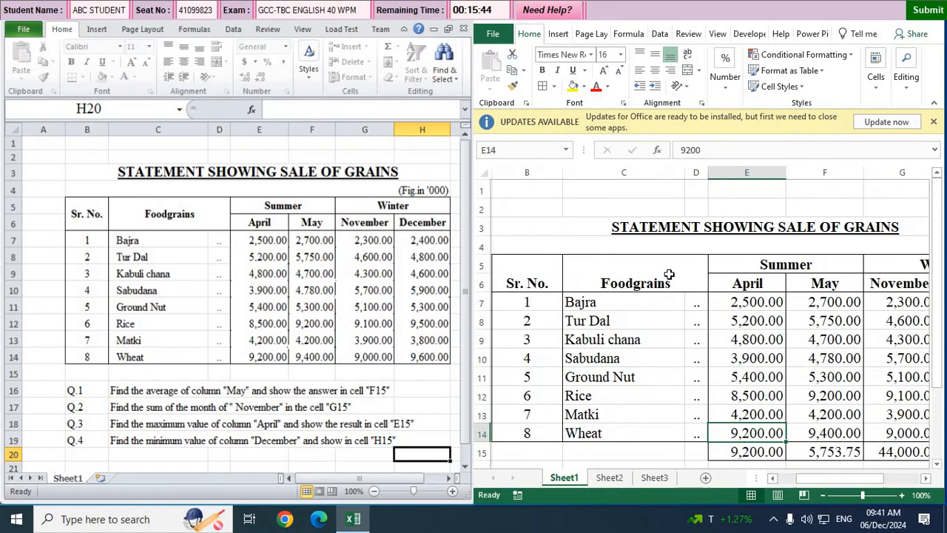
{"action": "mouse_move", "coordinate": [612, 227]}
{"action": "left_mouse_down"}
{"action": "mouse_move", "coordinate": [674, 387]}
{"action": "mouse_move", "coordinate": [670, 447]}
{"action": "left_mouse_up"}
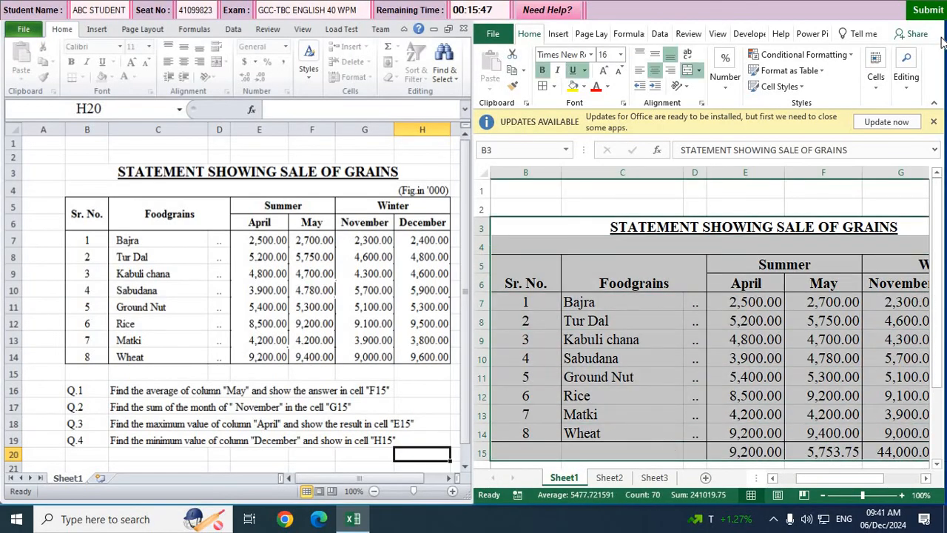
{"action": "left_click", "coordinate": [874, 94]}
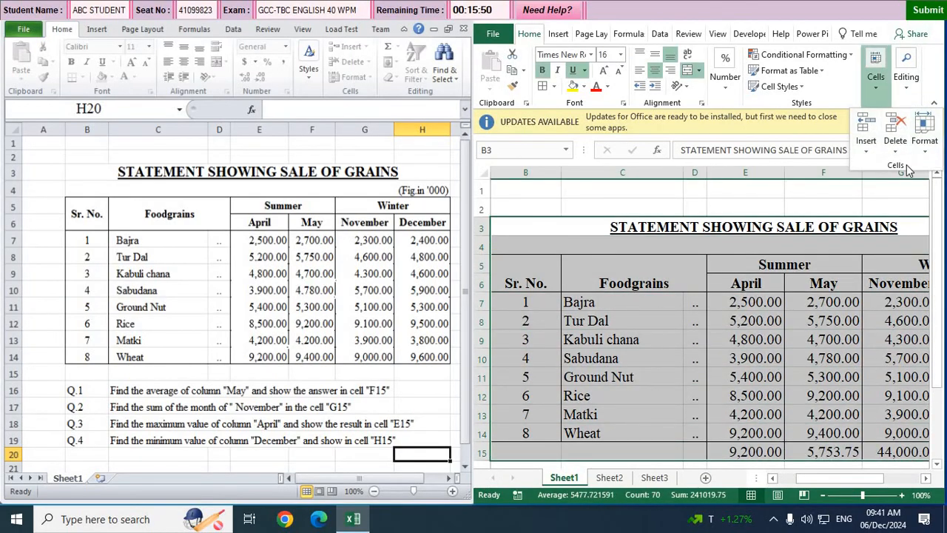
{"action": "left_click", "coordinate": [925, 148]}
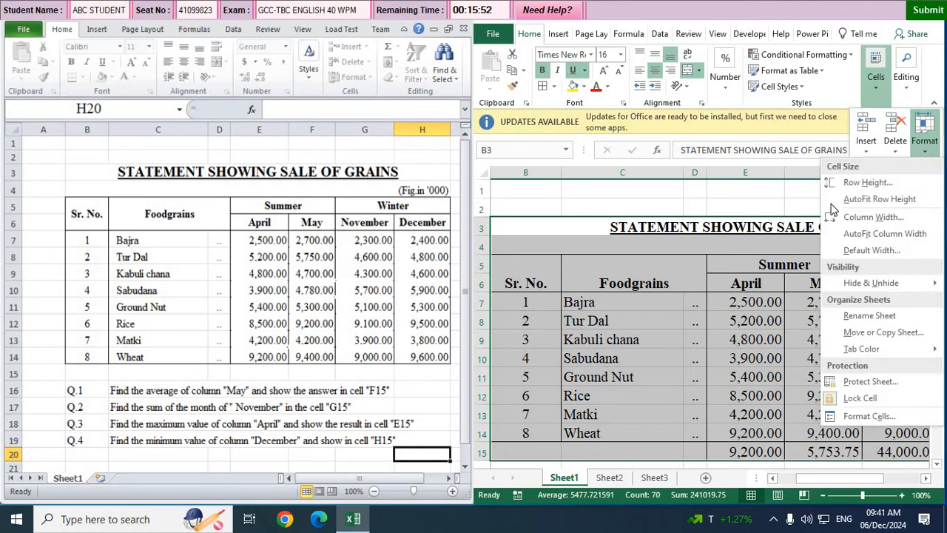
{"action": "left_click", "coordinate": [862, 185]}
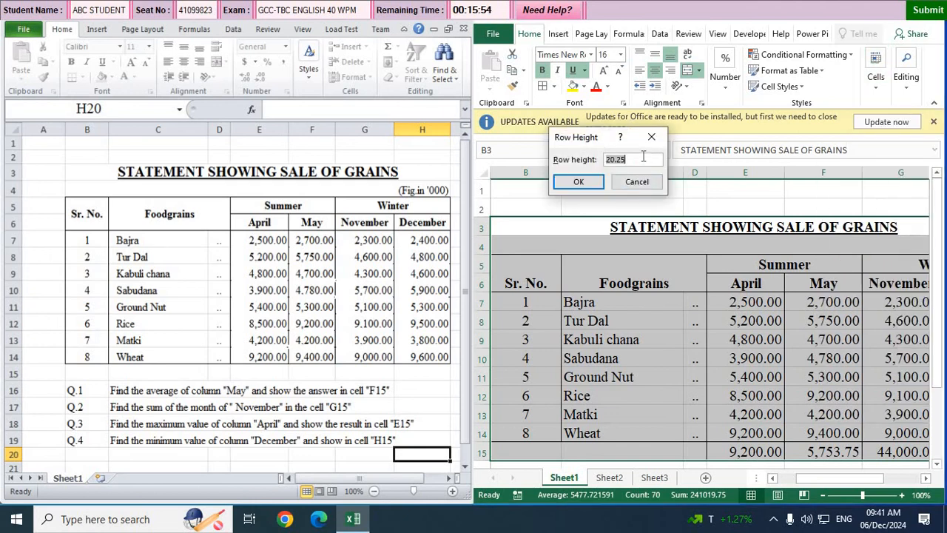
{"action": "key", "text": "BackSpace"}
{"action": "left_click", "coordinate": [579, 181]}
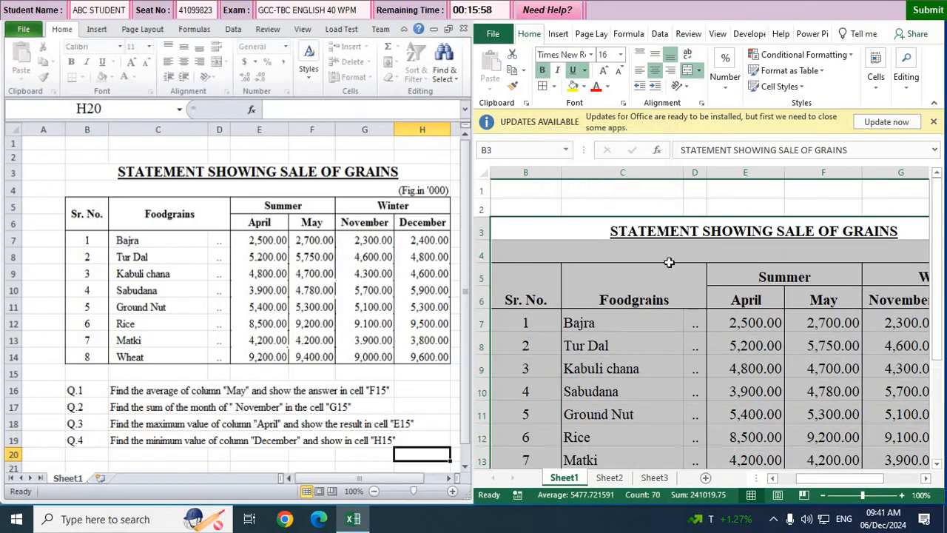
{"action": "left_click", "coordinate": [655, 59]}
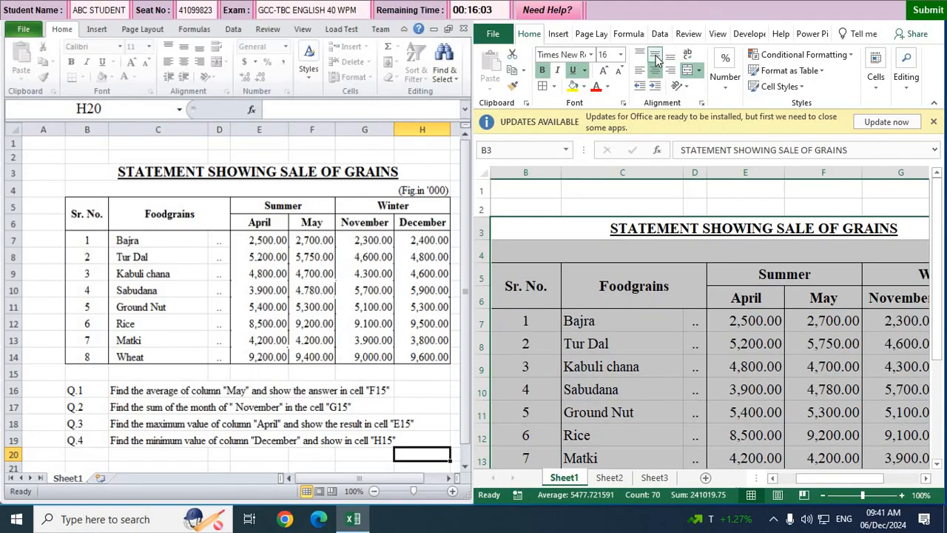
Step: Increase the indent of the foodgrain names in C7:C14 by one level
{"action": "left_click", "coordinate": [643, 321]}
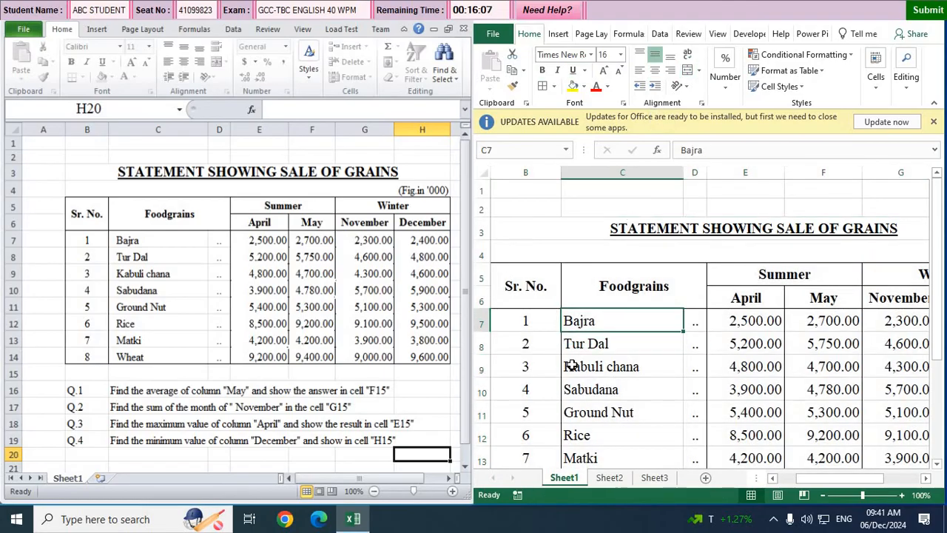
{"action": "mouse_move", "coordinate": [613, 396]}
{"action": "left_mouse_down"}
{"action": "mouse_move", "coordinate": [611, 463]}
{"action": "mouse_move", "coordinate": [612, 398]}
{"action": "left_mouse_up"}
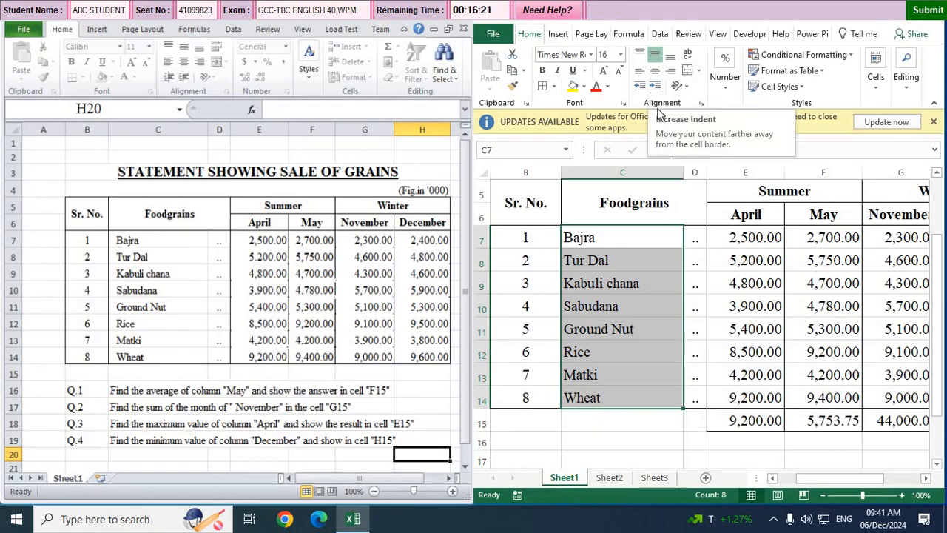
{"action": "left_click", "coordinate": [655, 86]}
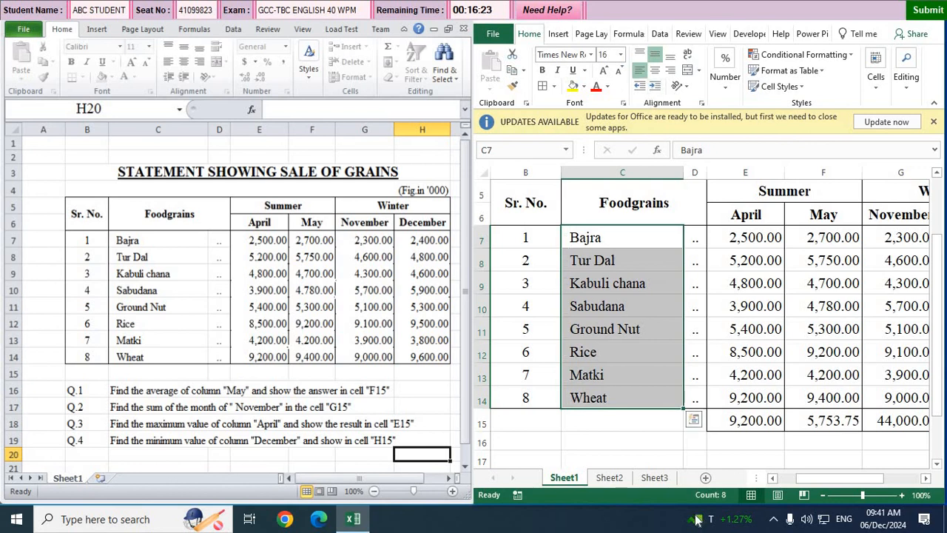
Step: Review the formatted table from the title to the answers in row 15, comparing its layout with the sample
{"action": "scroll", "coordinate": [747, 436], "scroll_direction": "up", "scroll_amount": 1}
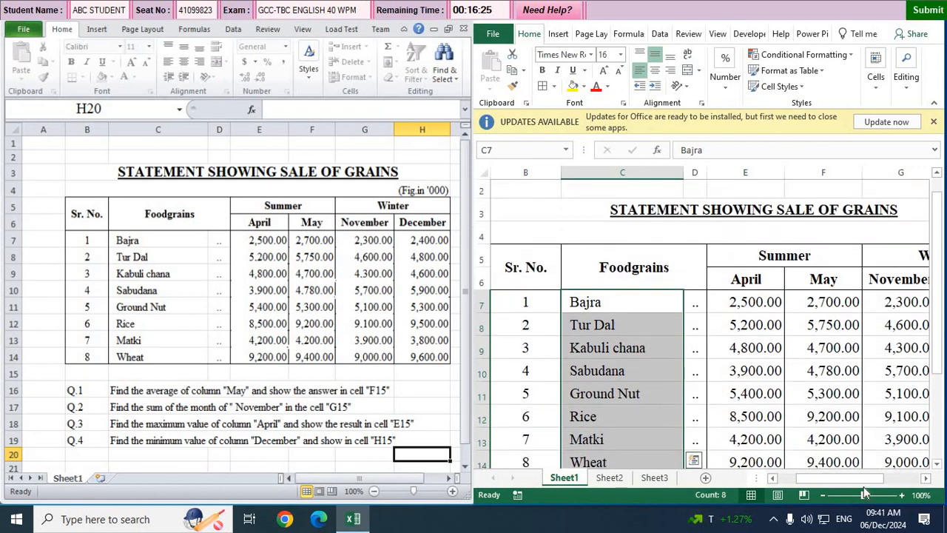
{"action": "left_click_drag", "start_coordinate": [862, 479], "coordinate": [823, 494]}
{"action": "scroll", "coordinate": [740, 391], "scroll_direction": "down", "scroll_amount": 3}
{"action": "scroll", "coordinate": [740, 391], "scroll_direction": "up", "scroll_amount": 3}
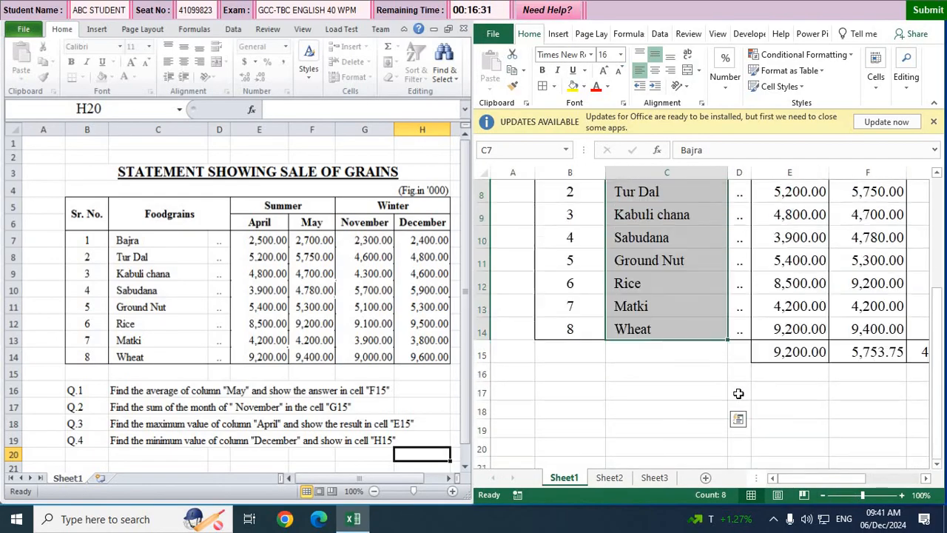
{"action": "left_click", "coordinate": [702, 442]}
{"action": "left_click", "coordinate": [779, 444]}
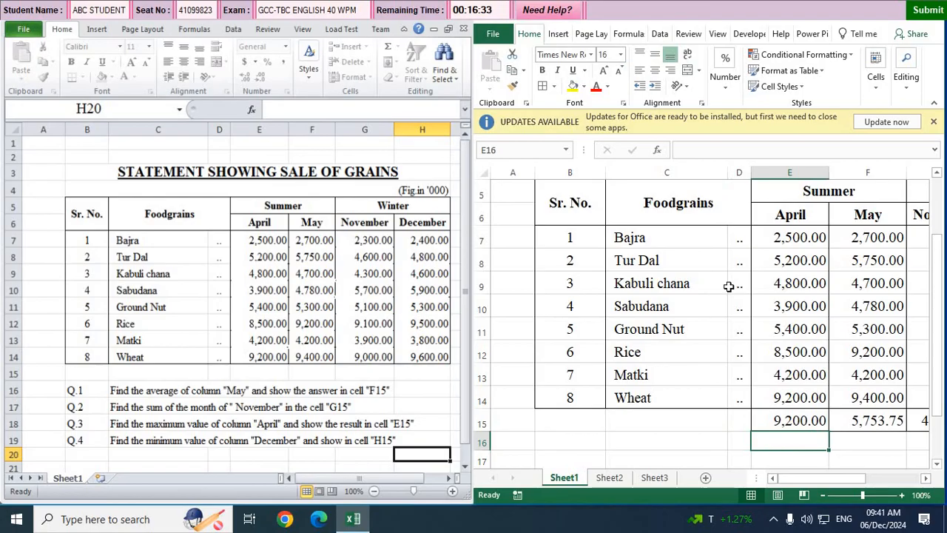
{"action": "scroll", "coordinate": [756, 379], "scroll_direction": "up", "scroll_amount": 2}
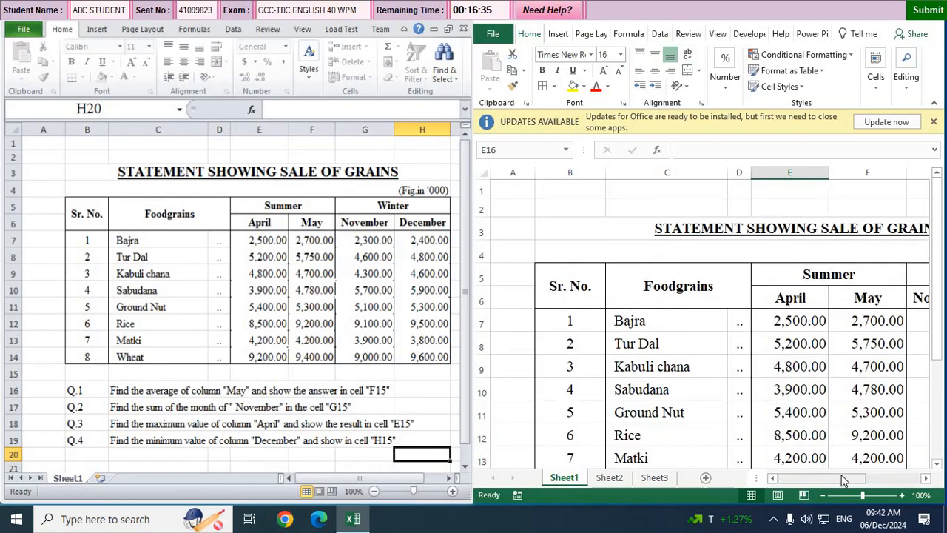
{"action": "mouse_move", "coordinate": [832, 479]}
{"action": "left_mouse_down"}
{"action": "mouse_move", "coordinate": [879, 479]}
{"action": "mouse_move", "coordinate": [825, 478]}
{"action": "left_mouse_up"}
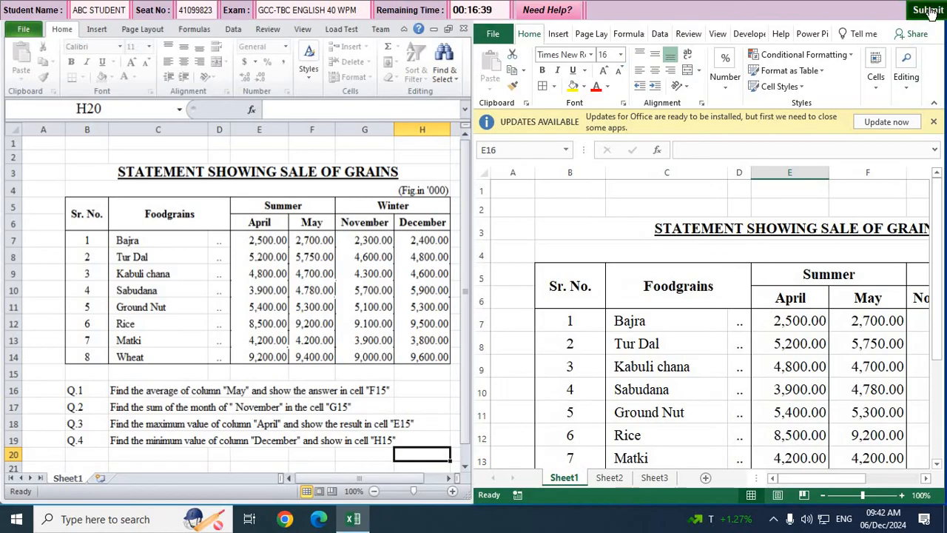